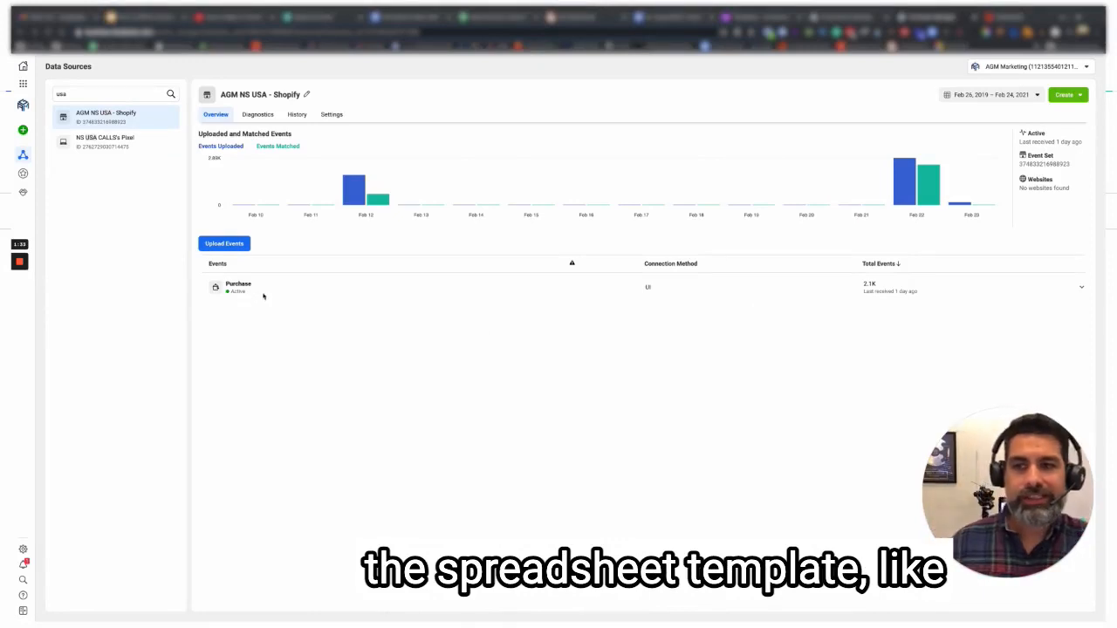
Step: Download the example CSV file from the offline events upload page and save it to the desktop
{"action": "left_click", "coordinate": [231, 248]}
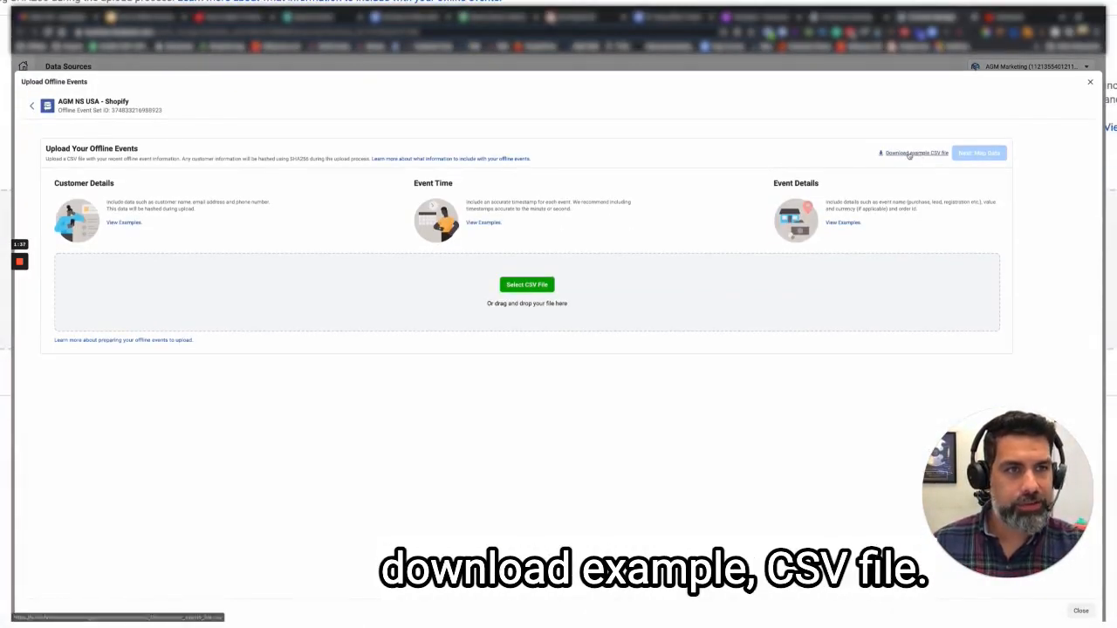
{"action": "left_click", "coordinate": [938, 154]}
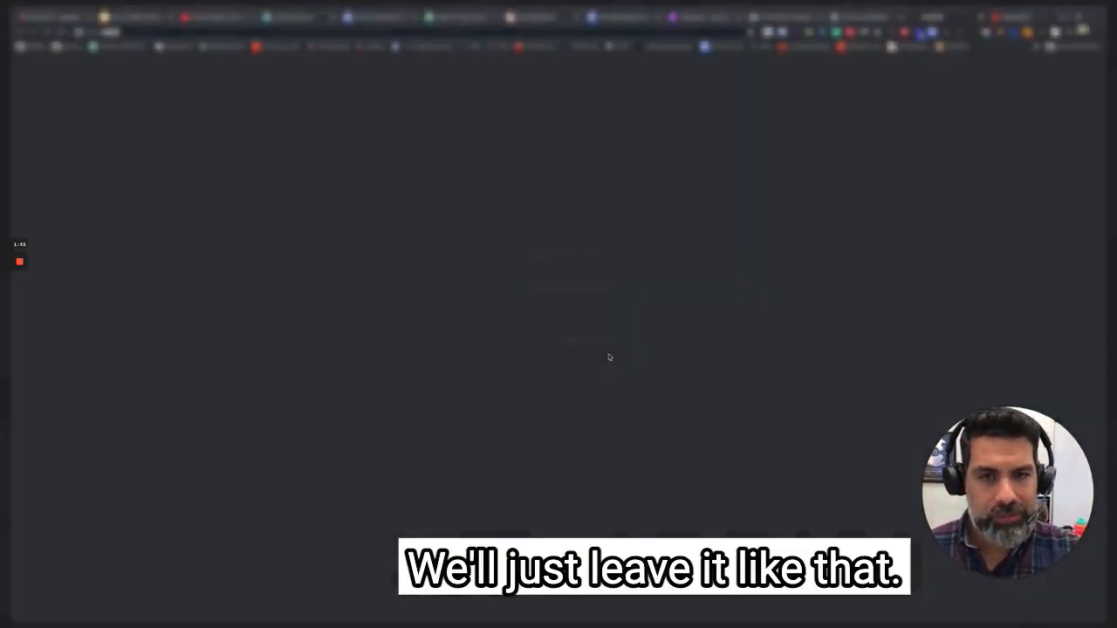
{"action": "left_click", "coordinate": [604, 355]}
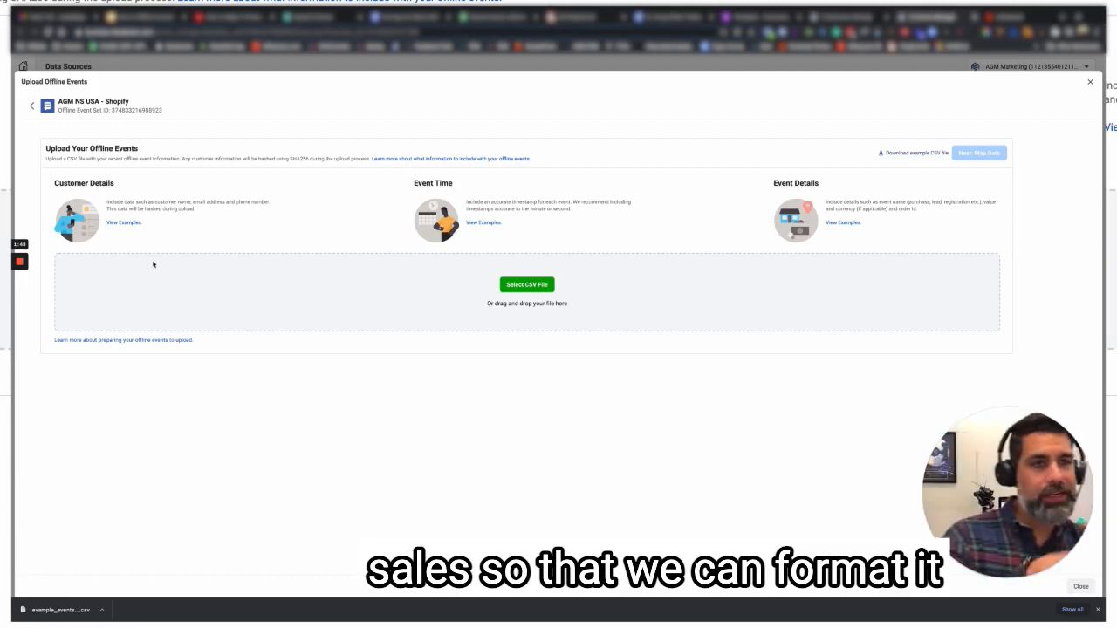
Step: In Shopify, export the orders by date, starting February 23, 2021, as a plain CSV file
{"action": "mouse_move", "coordinate": [18, 263]}
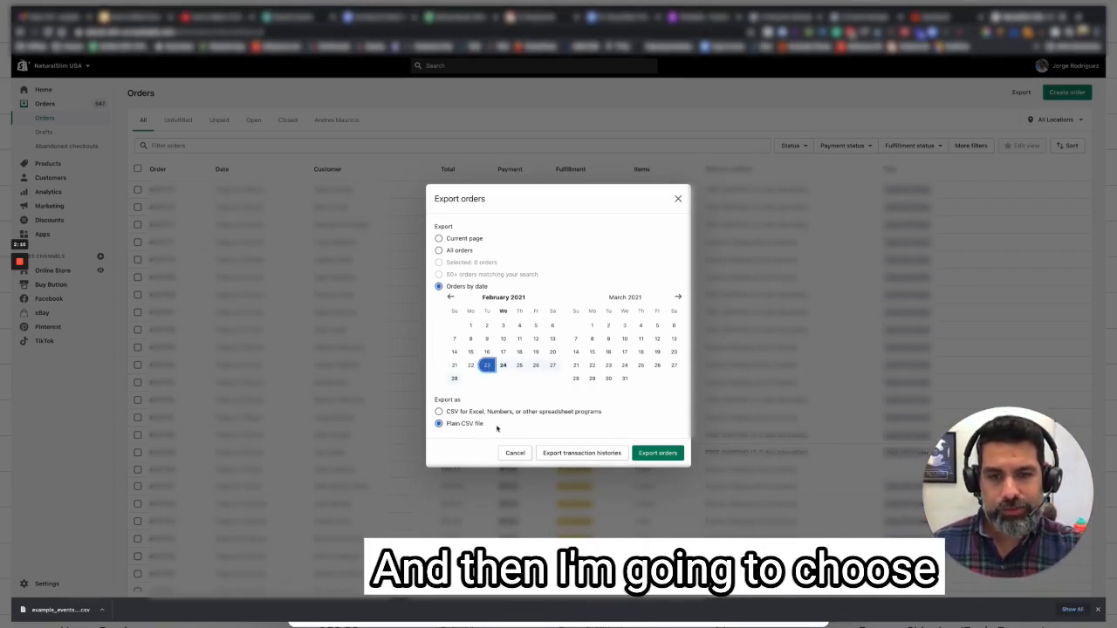
{"action": "left_click", "coordinate": [658, 453]}
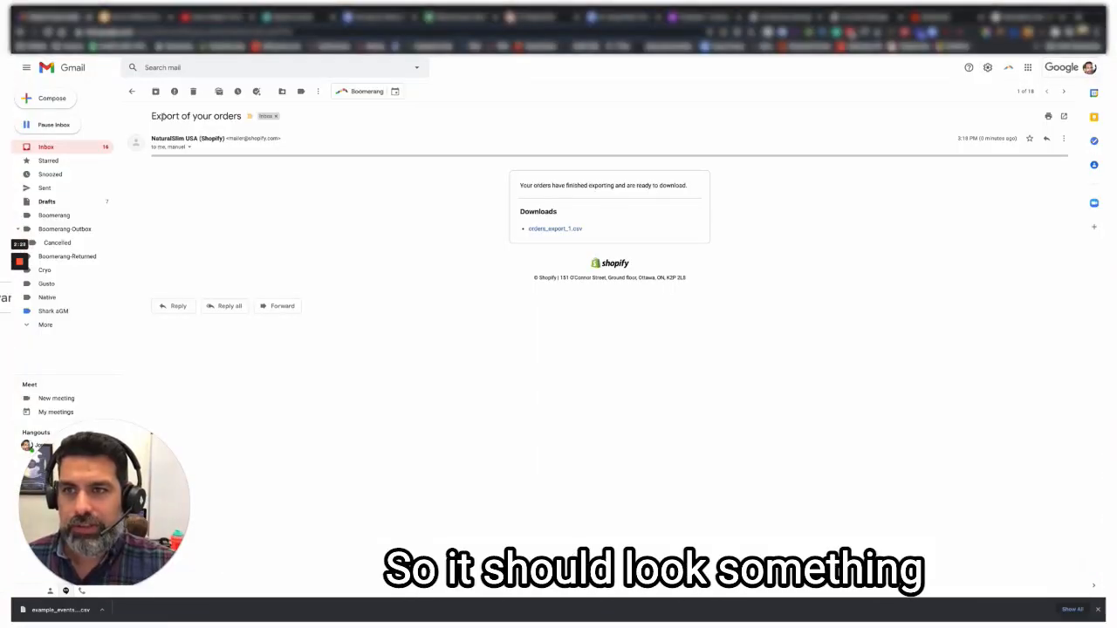
Step: Download orders_export_1.csv from the Shopify export email in Gmail and save it to the desktop as Feb 23
{"action": "left_click_drag", "start_coordinate": [163, 116], "coordinate": [210, 117]}
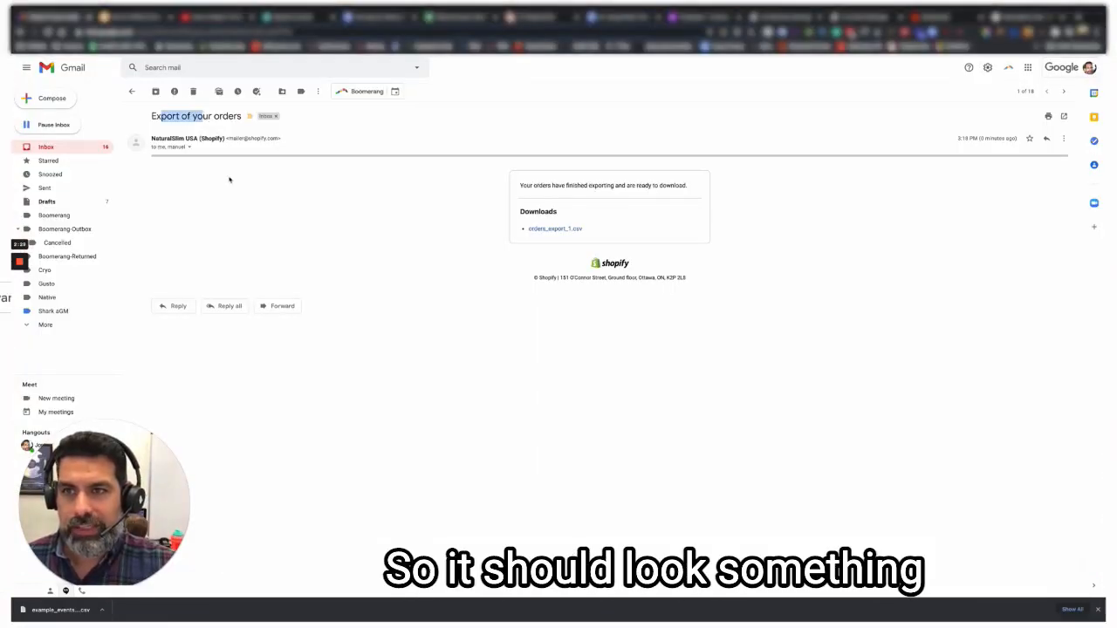
{"action": "left_click", "coordinate": [236, 183]}
{"action": "left_click", "coordinate": [544, 231]}
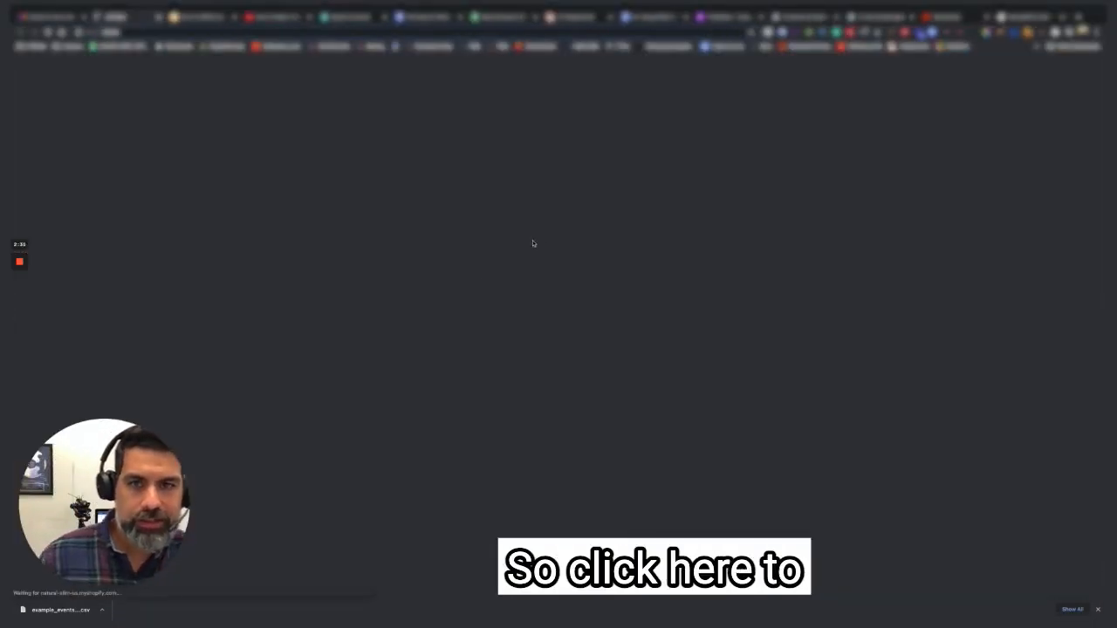
{"action": "type", "text": "Feb 23"}
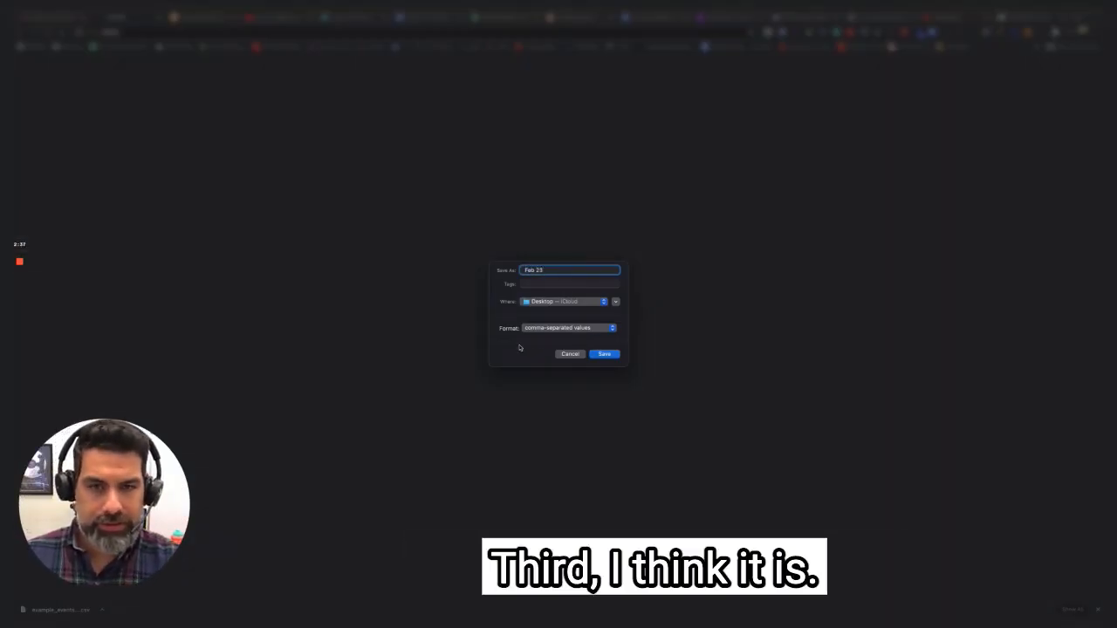
{"action": "key", "text": "Return"}
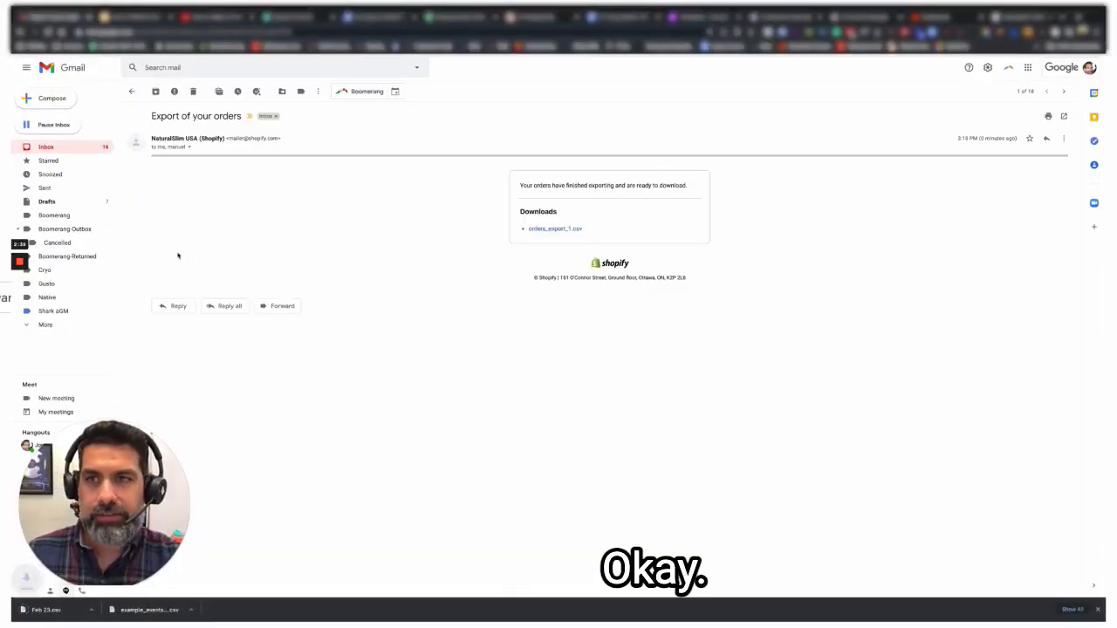
{"action": "left_click", "coordinate": [19, 297]}
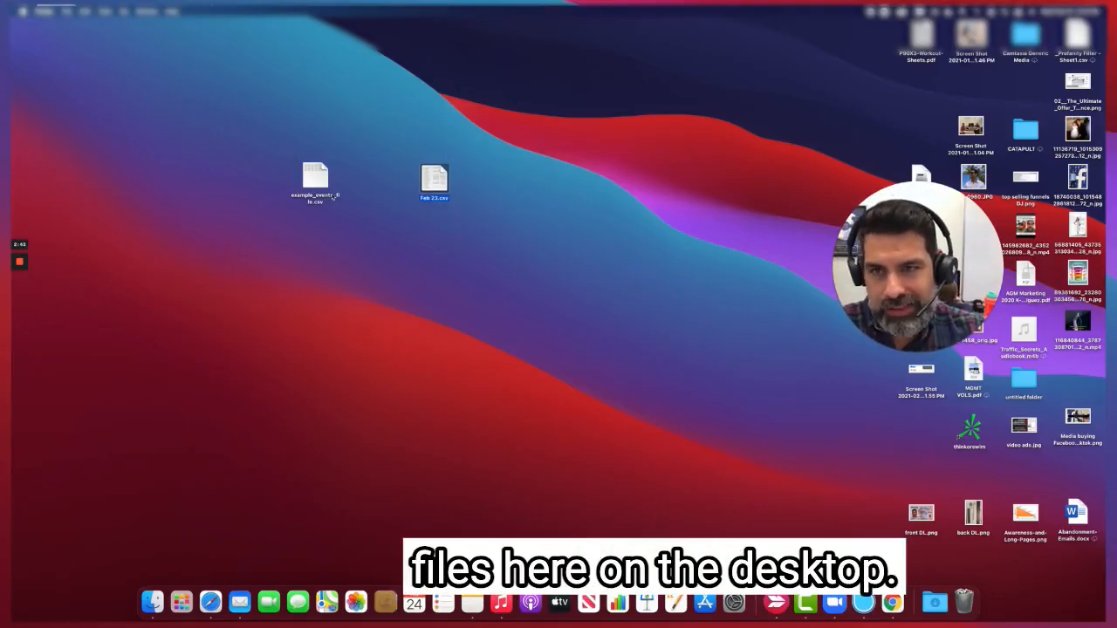
{"action": "left_click", "coordinate": [327, 181]}
{"action": "double_click", "coordinate": [332, 181]}
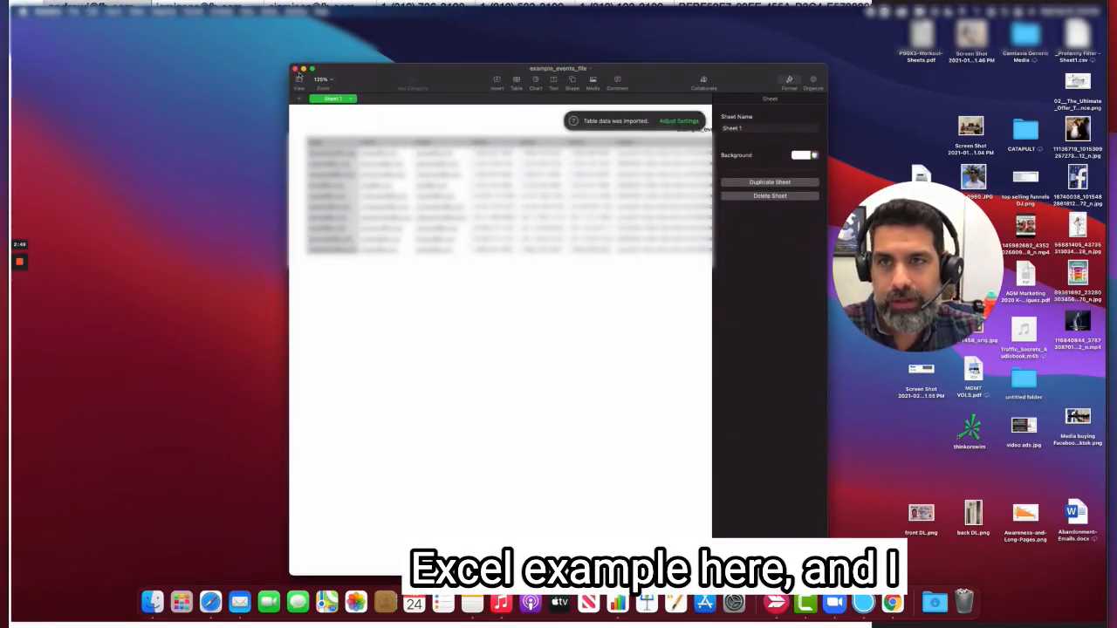
{"action": "left_click", "coordinate": [296, 69]}
Step: Try to open example_events_file.csv and Feb 23.csv from the desktop in Microsoft Excel
{"action": "right_click", "coordinate": [328, 180]}
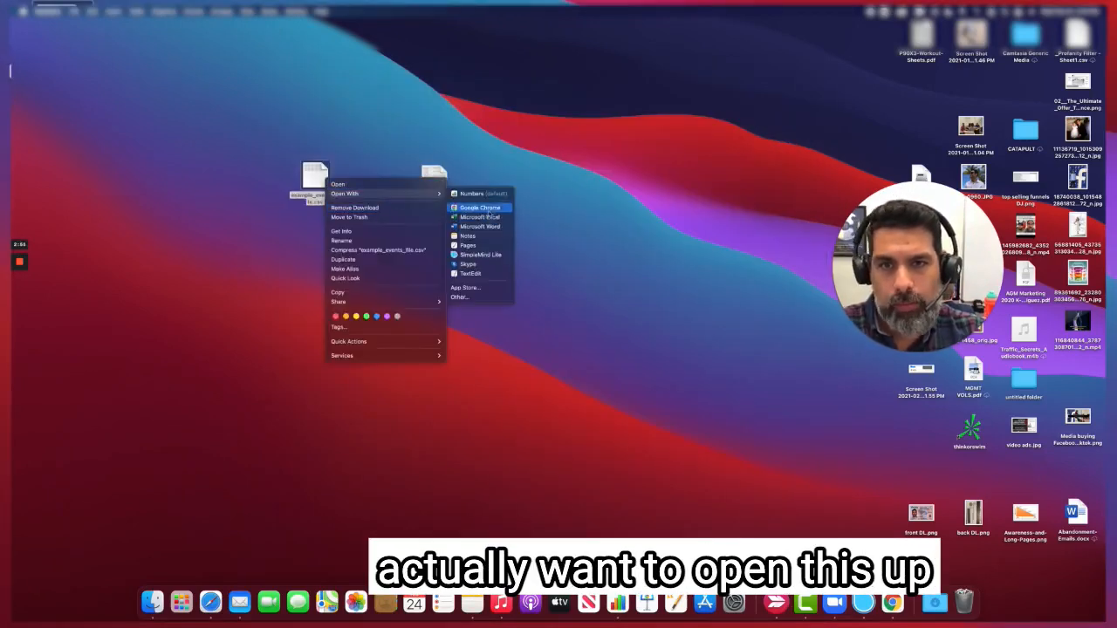
{"action": "mouse_move", "coordinate": [383, 193]}
{"action": "left_click", "coordinate": [488, 217]}
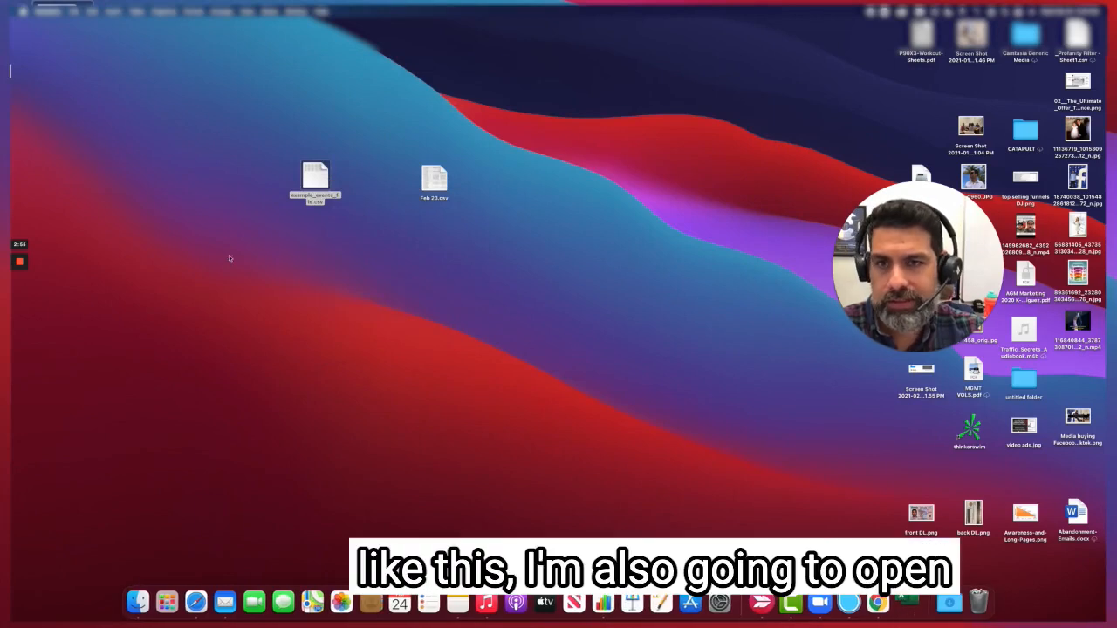
{"action": "right_click", "coordinate": [443, 184]}
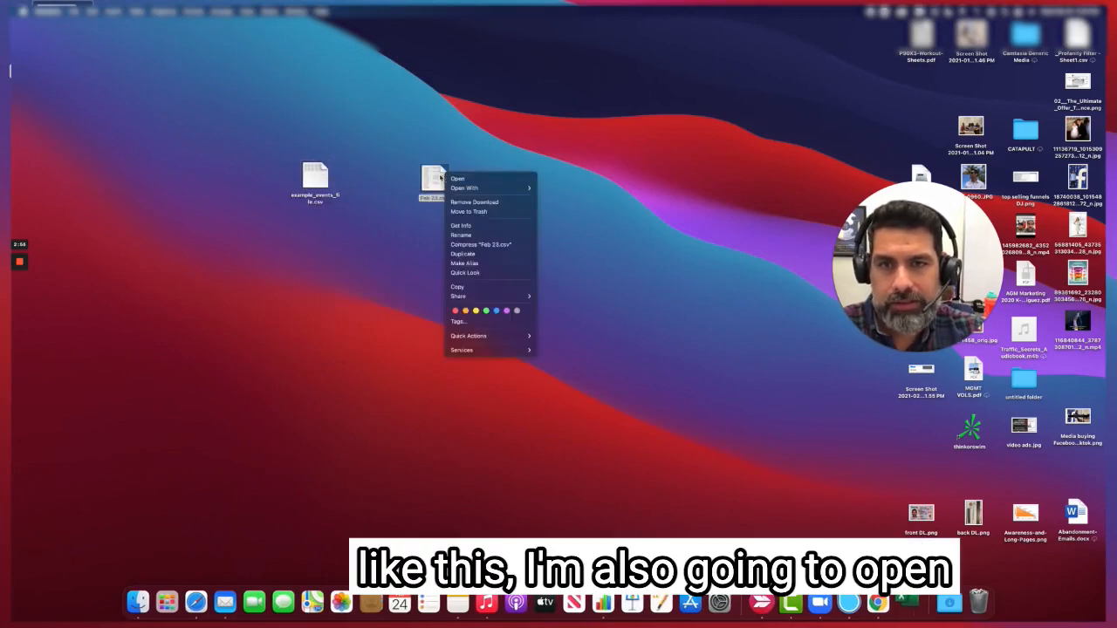
{"action": "left_click", "coordinate": [504, 178]}
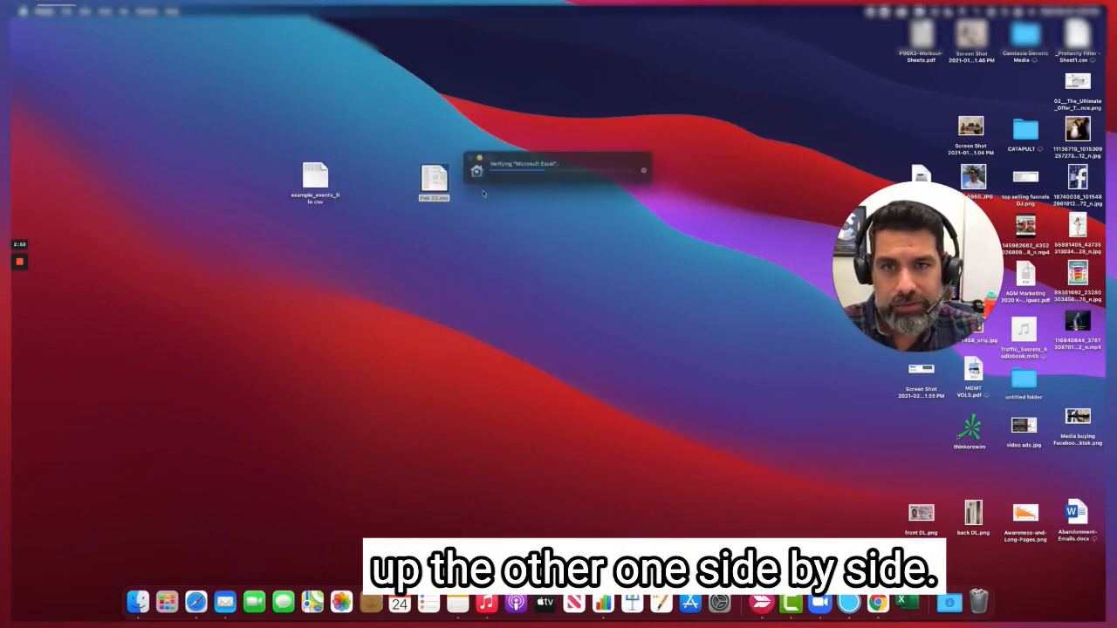
{"action": "right_click", "coordinate": [433, 181]}
{"action": "mouse_move", "coordinate": [460, 199]}
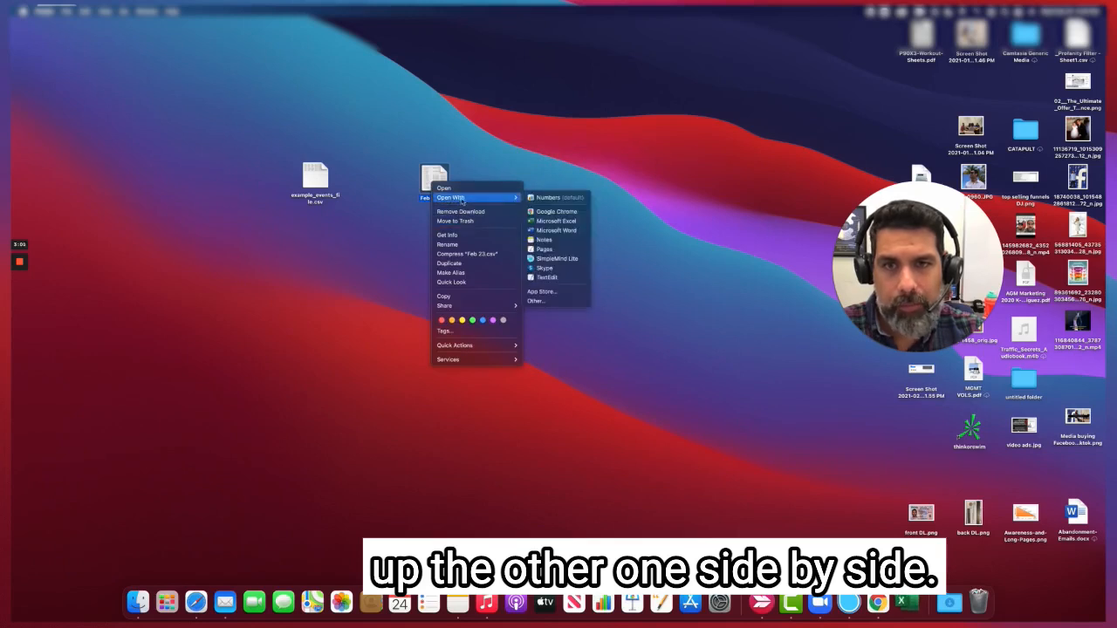
{"action": "left_click", "coordinate": [556, 222]}
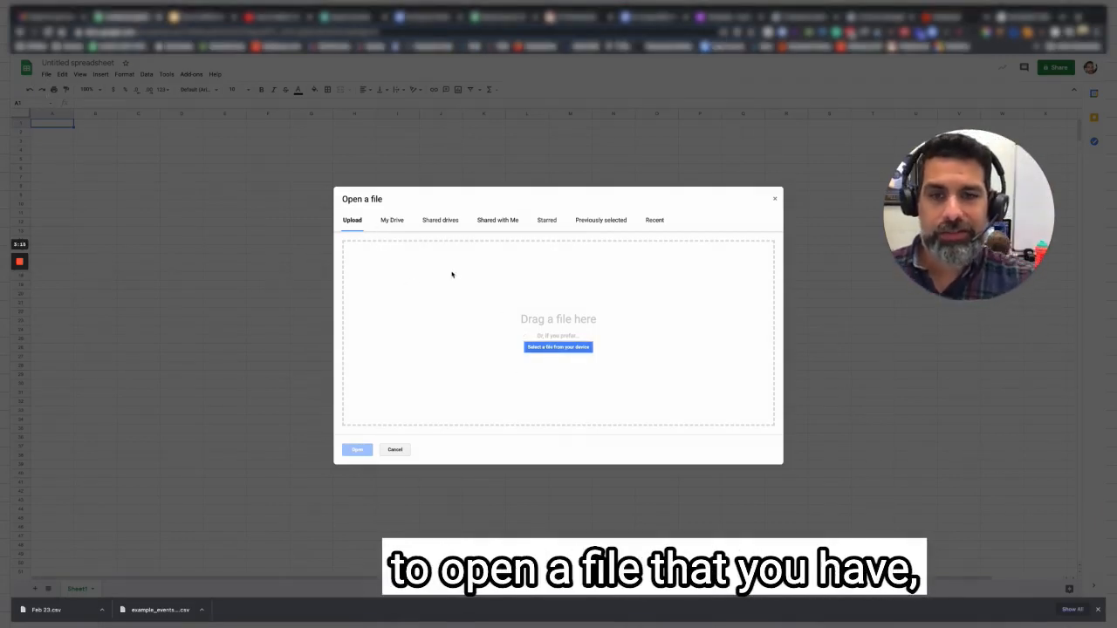
Step: Upload example_events_file.csv from the desktop into Google Sheets
{"action": "left_click", "coordinate": [561, 349]}
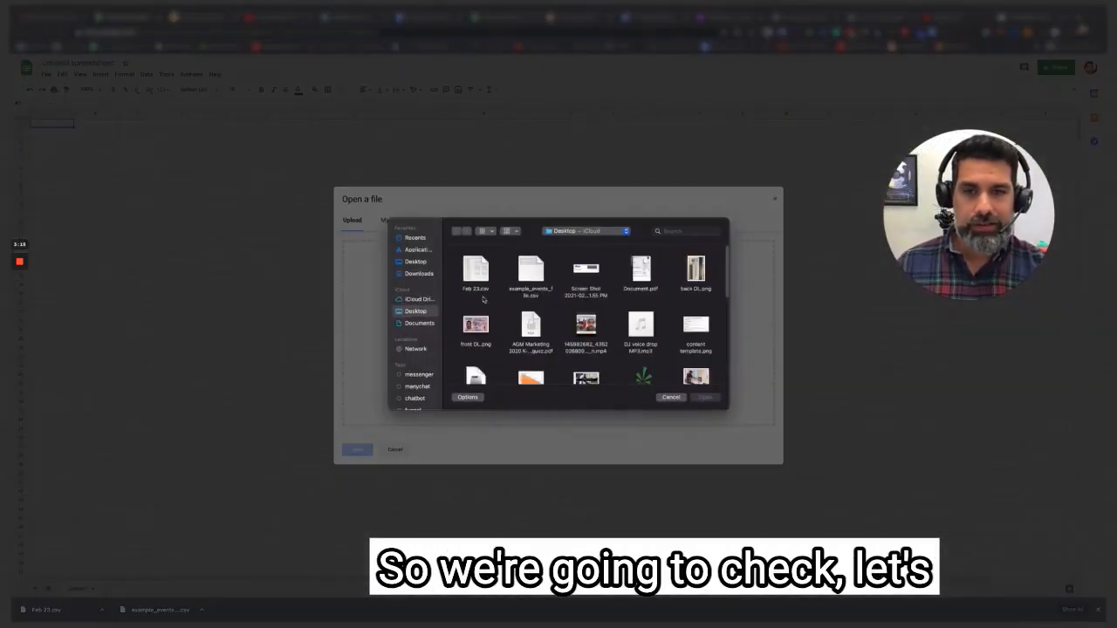
{"action": "left_click", "coordinate": [531, 272]}
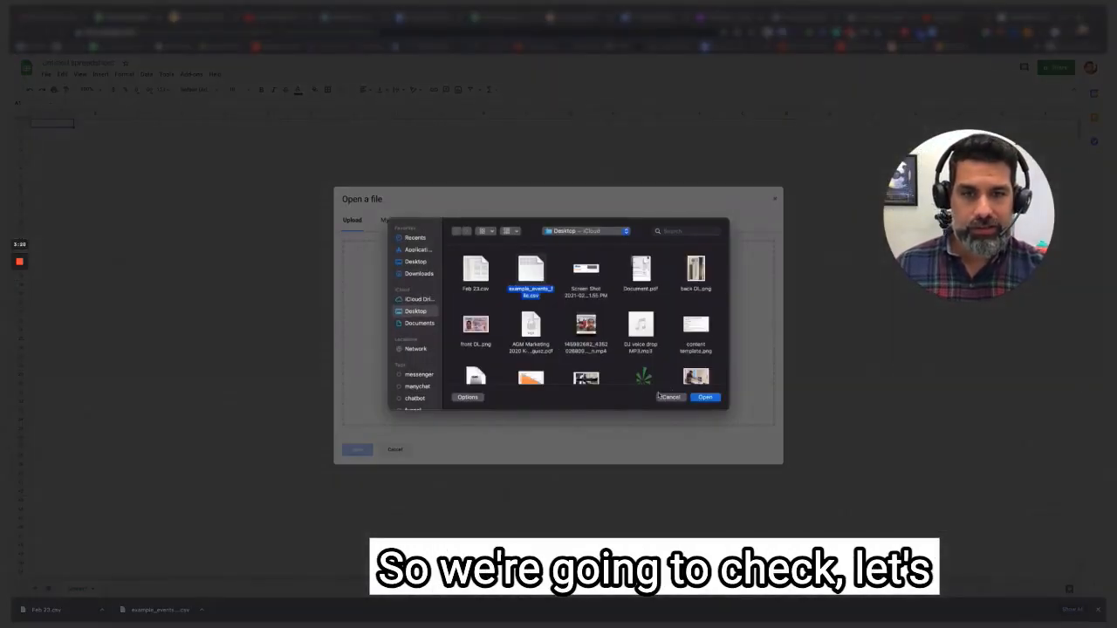
{"action": "left_click", "coordinate": [705, 397]}
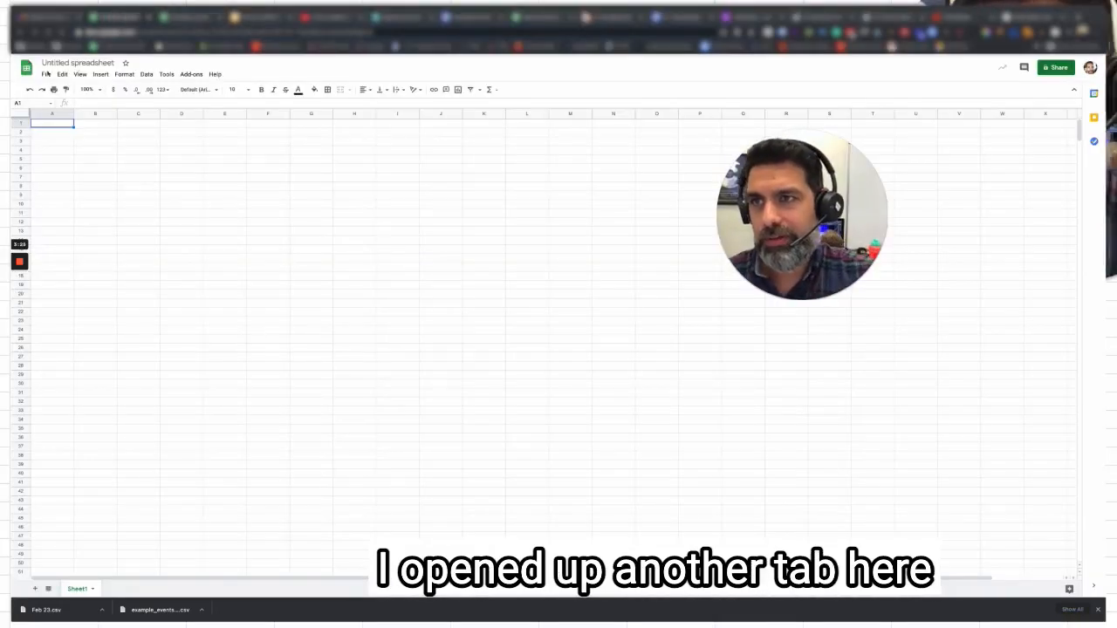
Step: Upload Feb 23.csv from the desktop into Google Sheets using the other untitled spreadsheet
{"action": "left_click", "coordinate": [45, 74]}
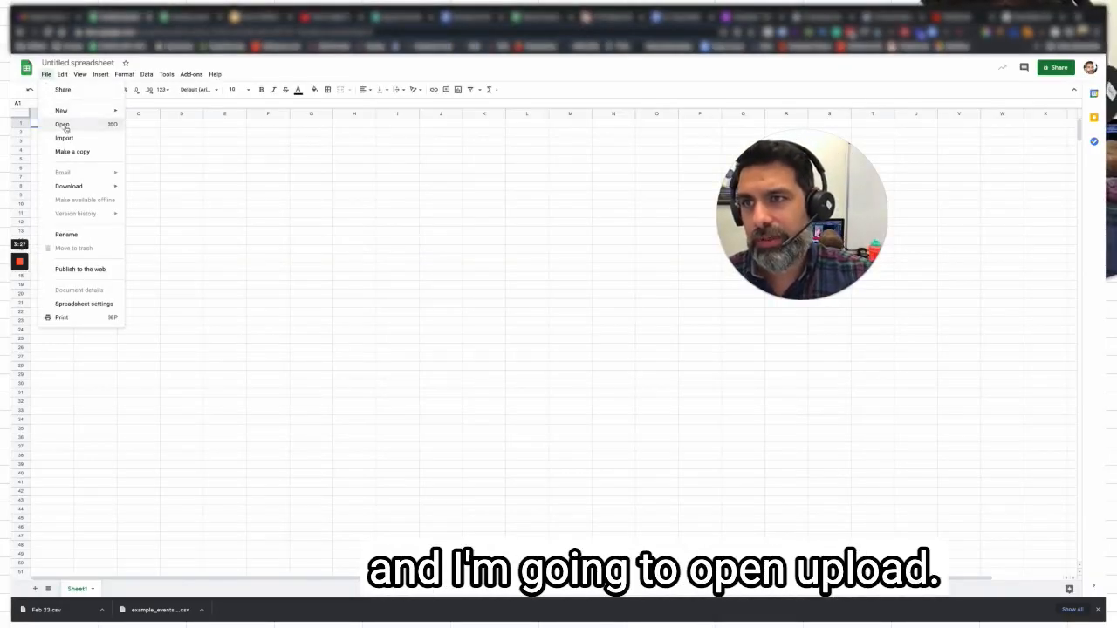
{"action": "left_click", "coordinate": [65, 125]}
{"action": "left_click", "coordinate": [566, 347]}
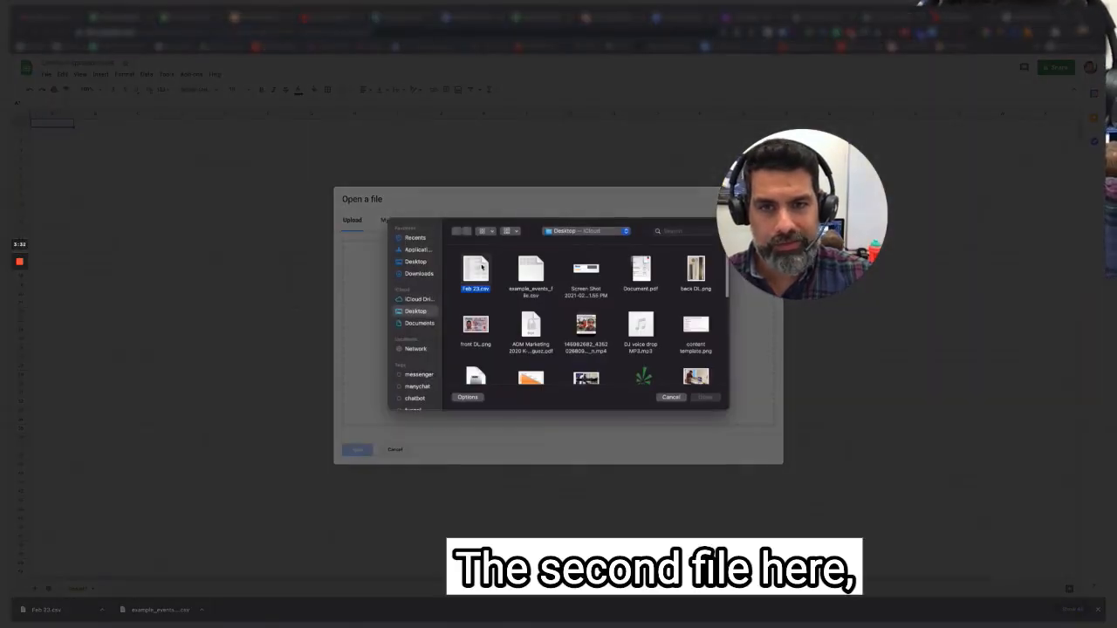
{"action": "left_click", "coordinate": [478, 269]}
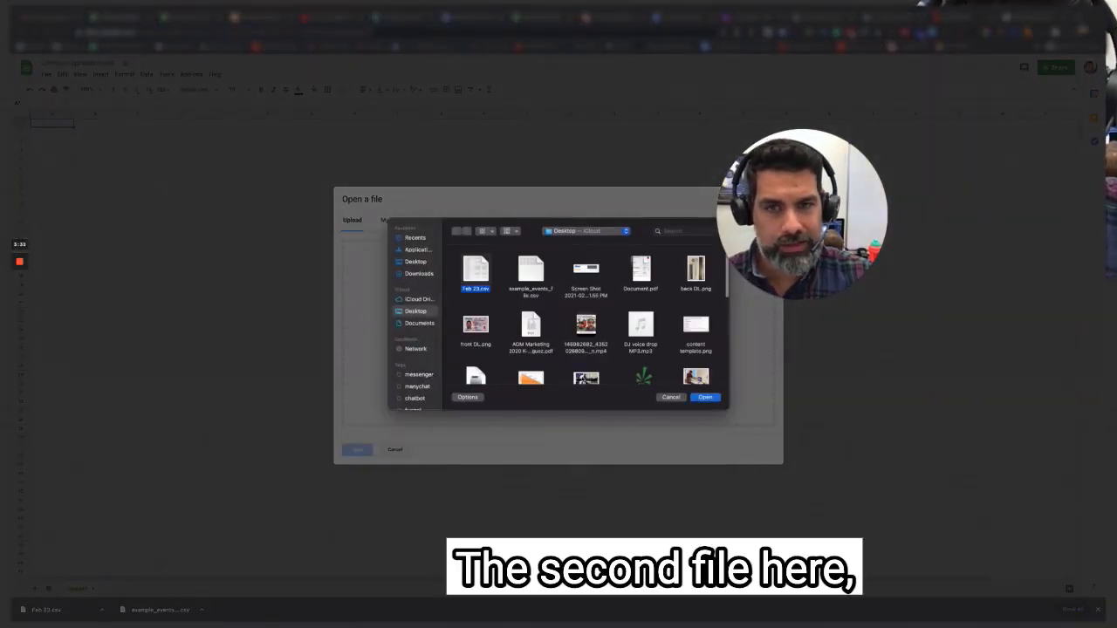
{"action": "left_click", "coordinate": [705, 397]}
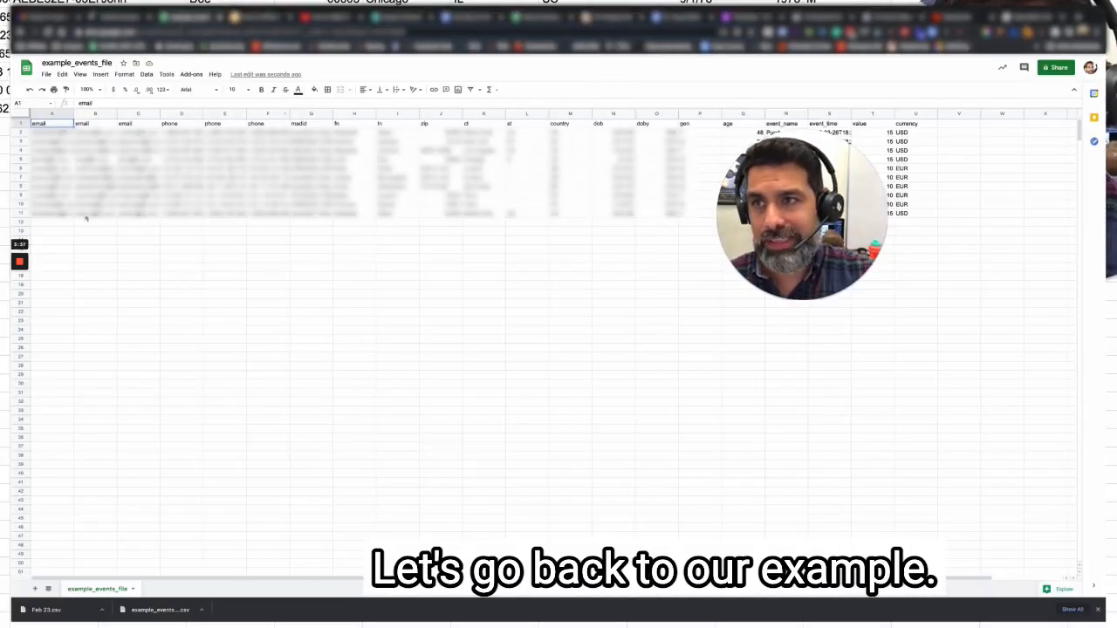
Step: Clear the sample records from row 2 down in example_events_file, keeping the header row
{"action": "left_click", "coordinate": [95, 275]}
{"action": "left_click", "coordinate": [22, 124]}
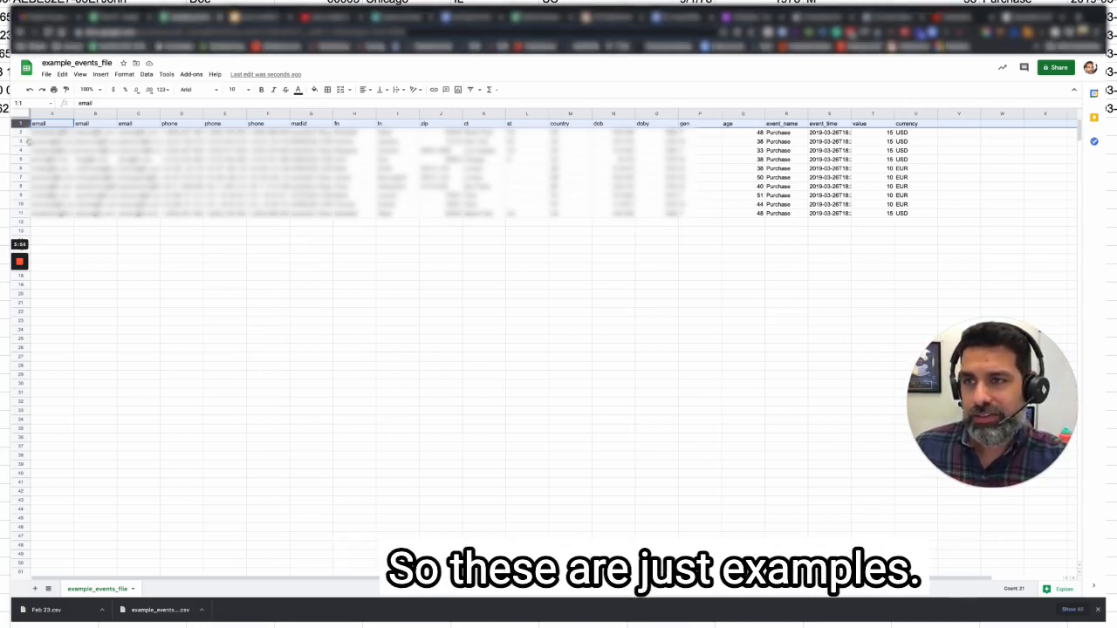
{"action": "left_click", "coordinate": [23, 133]}
{"action": "left_click", "coordinate": [962, 241], "text": "shift"}
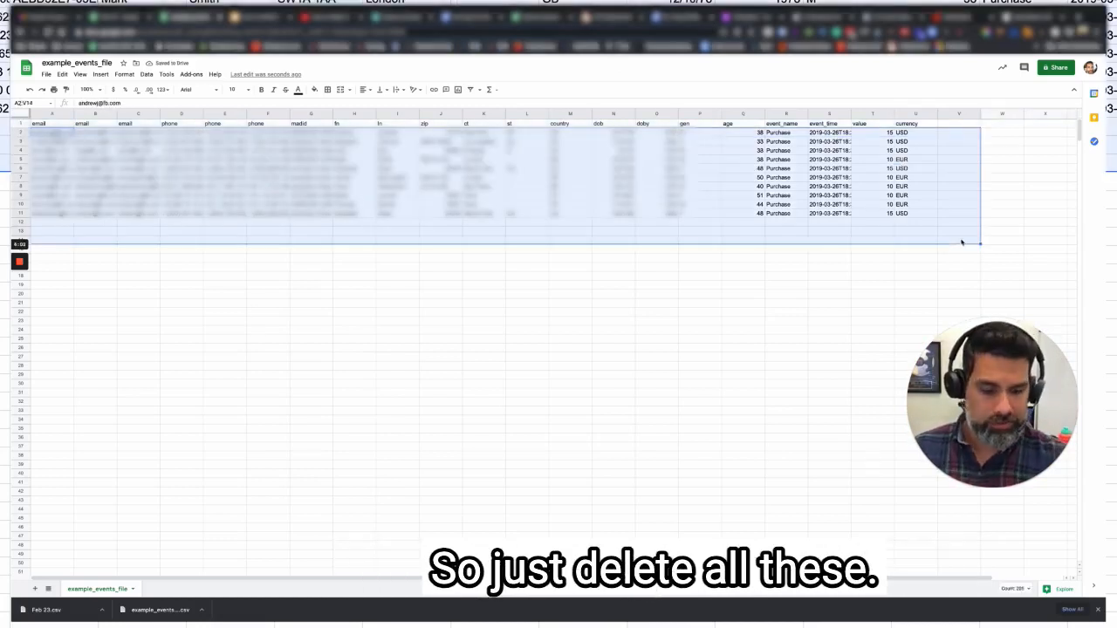
{"action": "key", "text": "Delete"}
{"action": "left_click", "coordinate": [614, 307]}
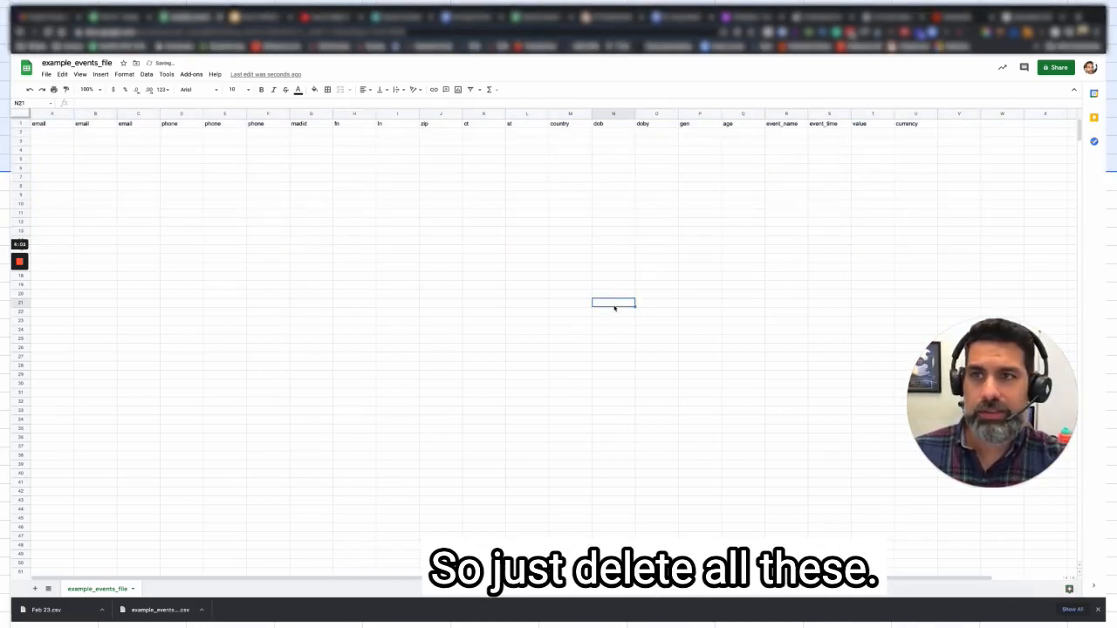
Step: Review which template columns are needed, including email, phone, first and last name, zip, state, event name, event time, value and currency
{"action": "left_click", "coordinate": [145, 150]}
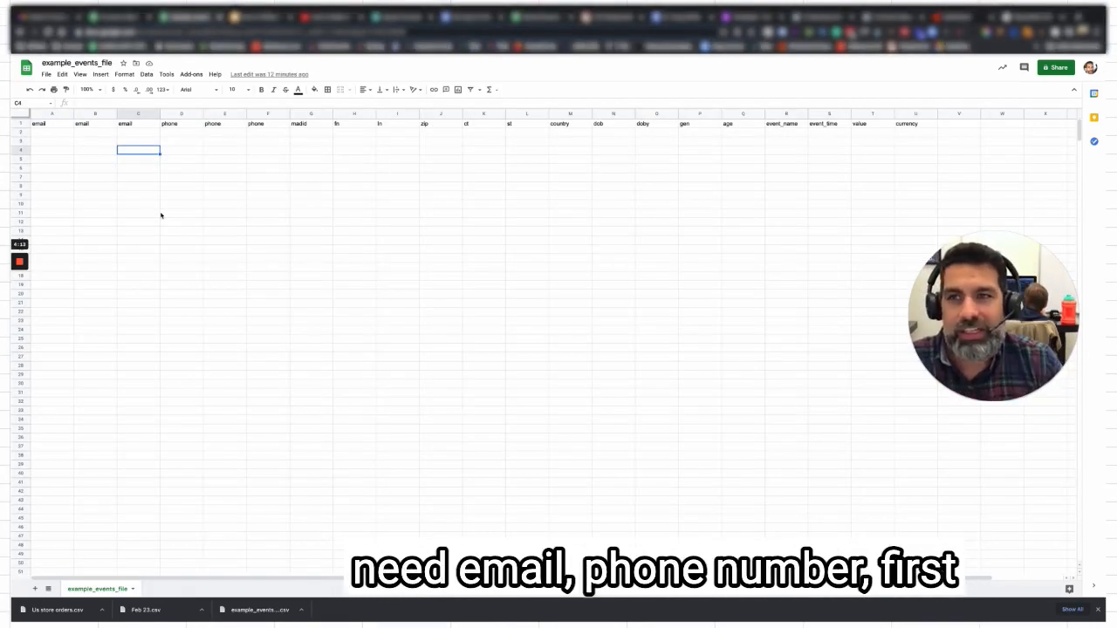
{"action": "left_click", "coordinate": [356, 126]}
{"action": "left_click", "coordinate": [400, 125]}
{"action": "left_click", "coordinate": [460, 126]}
{"action": "left_click", "coordinate": [539, 128]}
{"action": "left_click", "coordinate": [788, 127]}
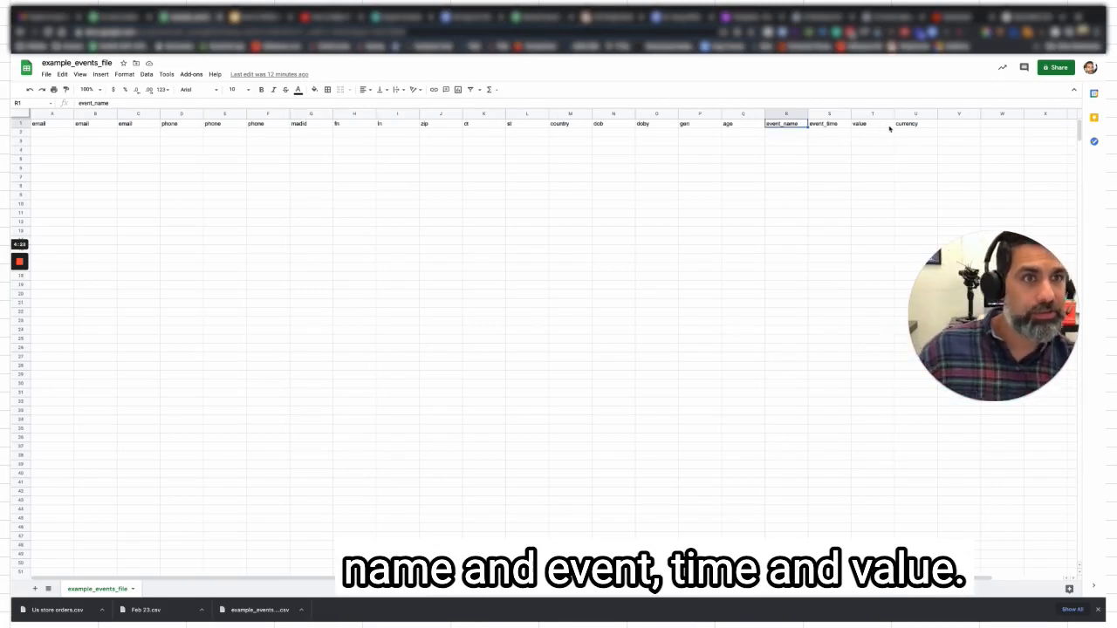
{"action": "left_click", "coordinate": [911, 132]}
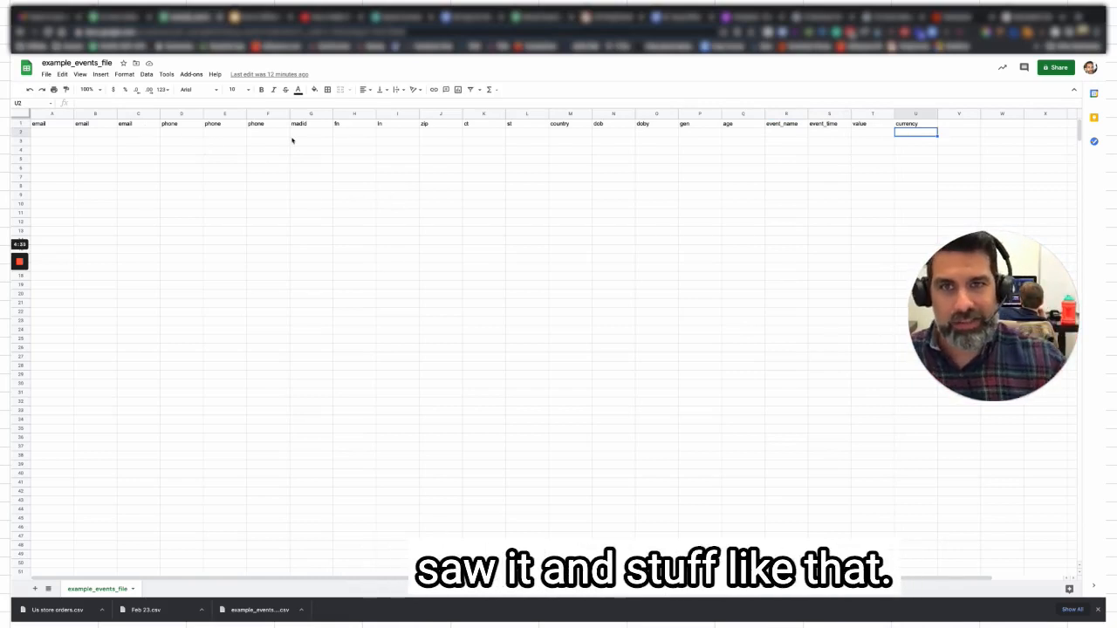
Step: Switch to the Us store orders spreadsheet and examine its Paid at, Currency, Total and Created at columns
{"action": "left_click", "coordinate": [113, 19]}
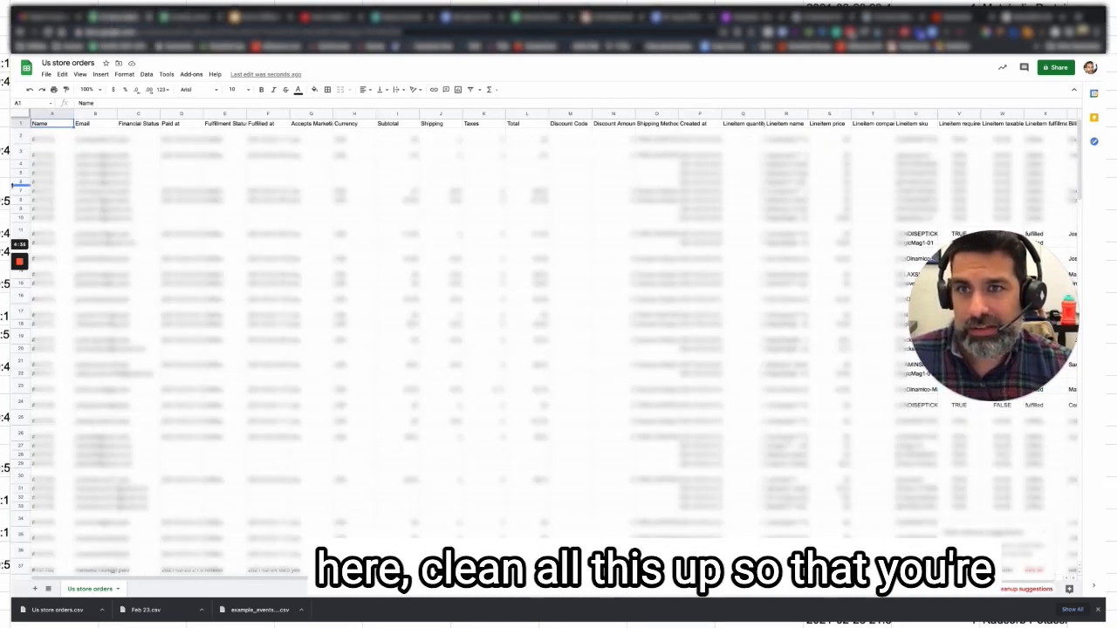
{"action": "left_click", "coordinate": [182, 18]}
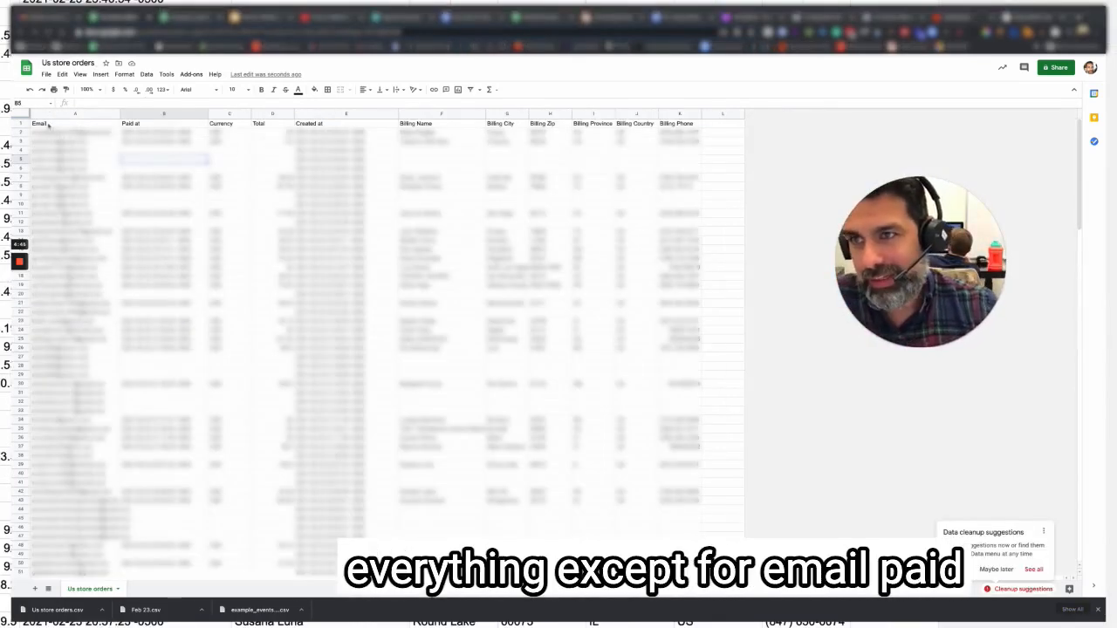
{"action": "left_click", "coordinate": [160, 128]}
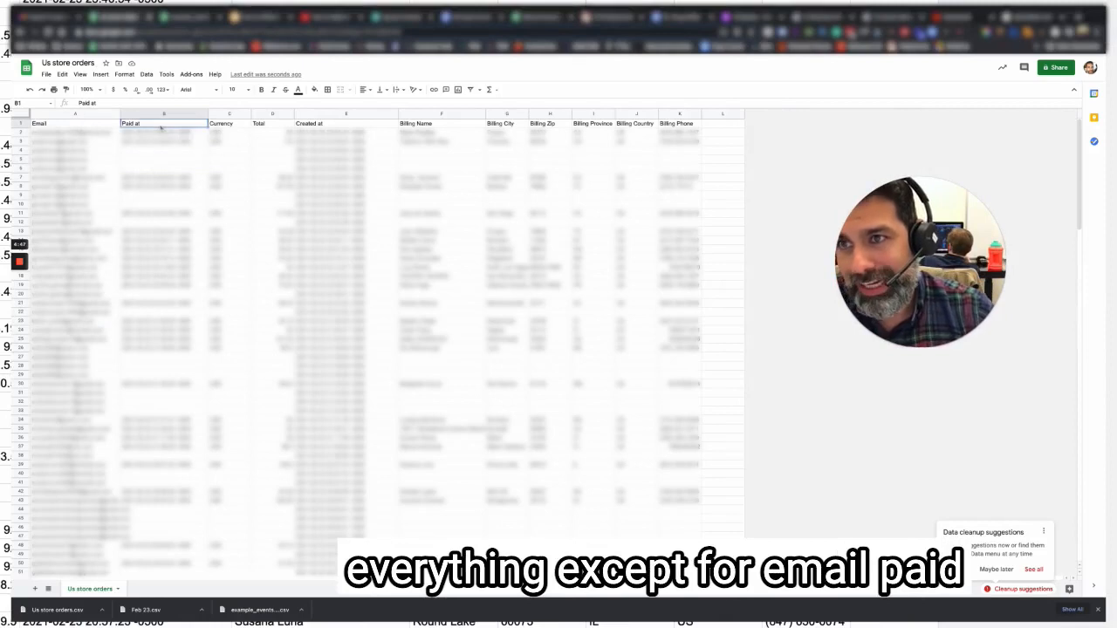
{"action": "left_click", "coordinate": [234, 126]}
{"action": "left_click", "coordinate": [270, 124]}
{"action": "left_click", "coordinate": [355, 125]}
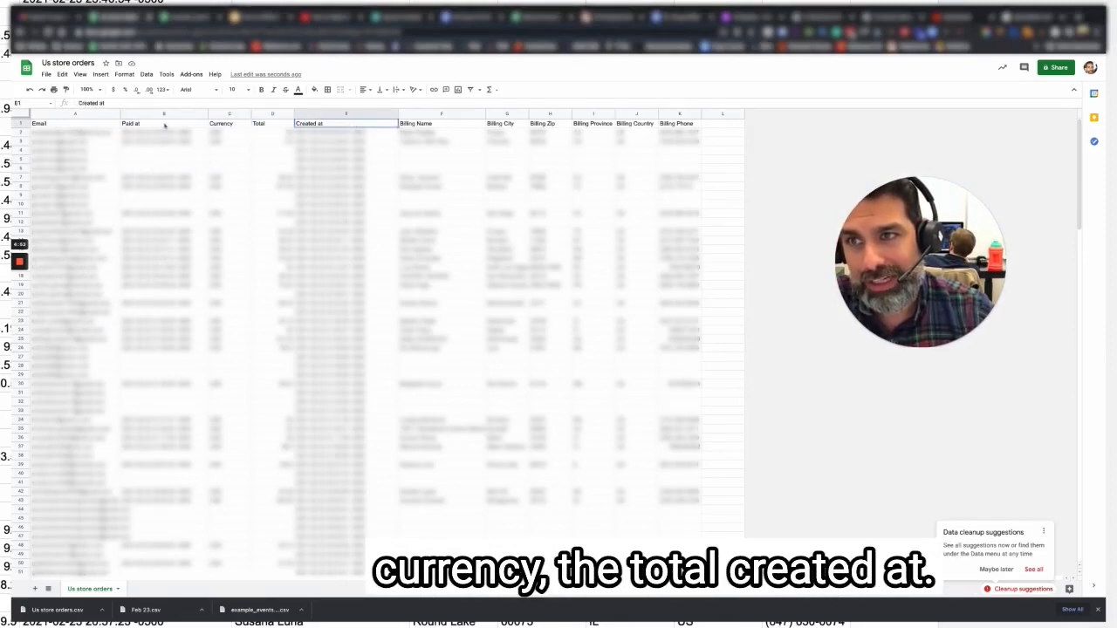
{"action": "left_click", "coordinate": [340, 142]}
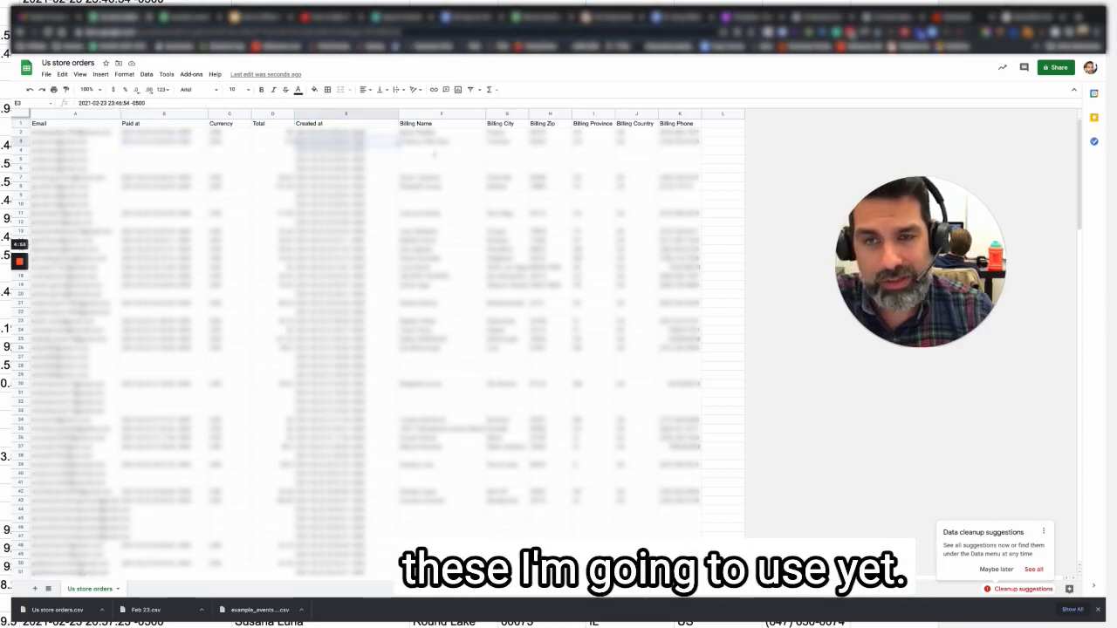
Step: Examine the Billing Name, City, Zip, Province, Country and Phone columns in Us store orders
{"action": "left_click", "coordinate": [434, 131]}
{"action": "left_click", "coordinate": [517, 132]}
{"action": "left_click", "coordinate": [557, 134]}
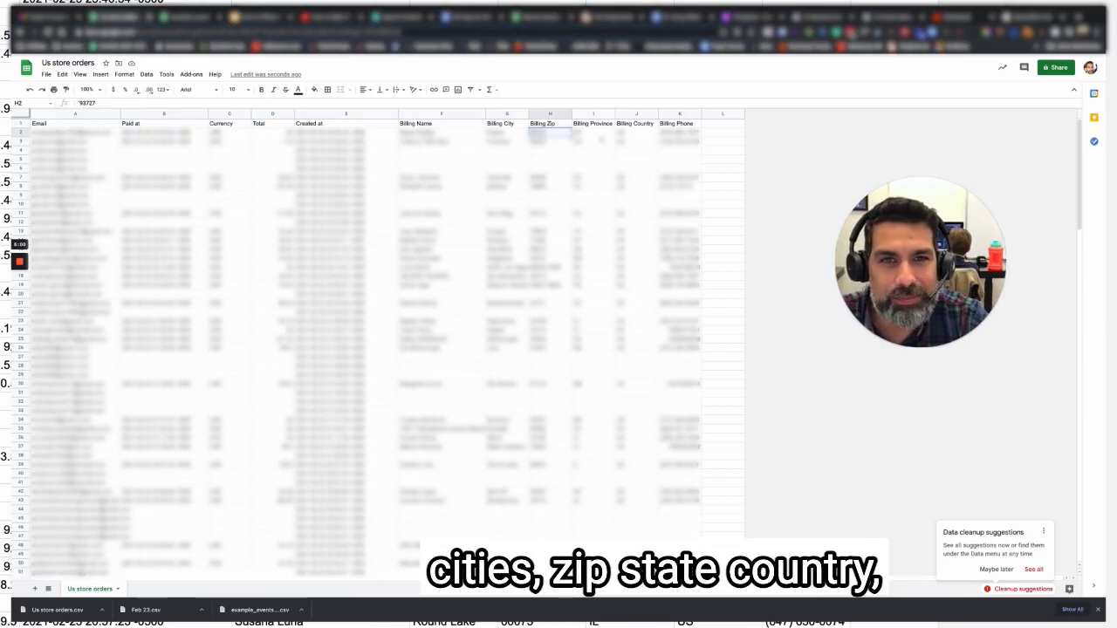
{"action": "left_click", "coordinate": [600, 136]}
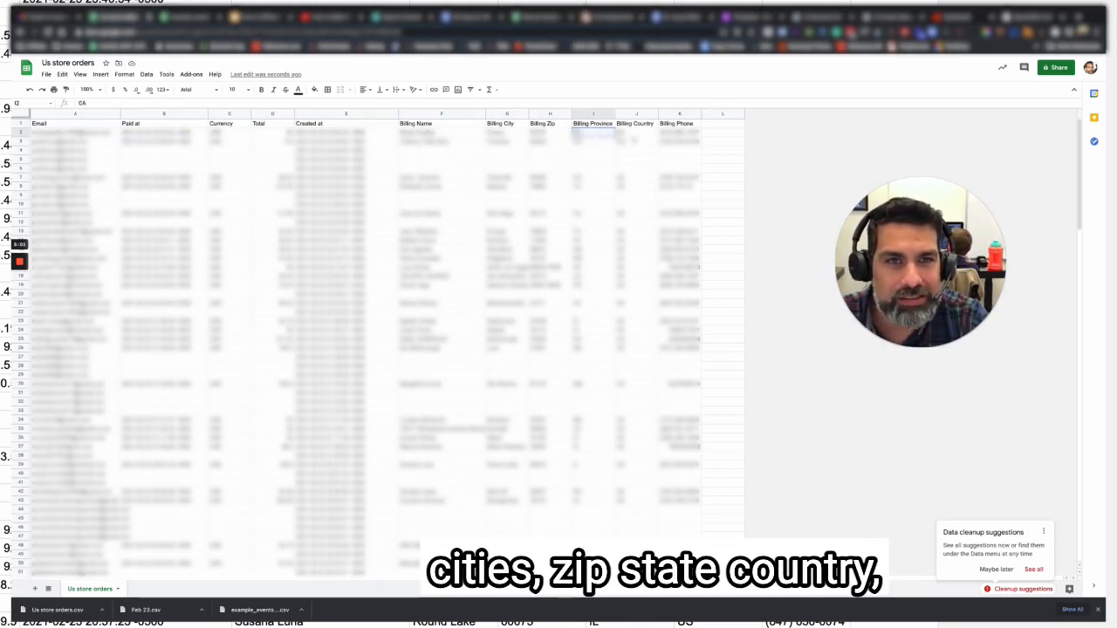
{"action": "left_click", "coordinate": [637, 136]}
{"action": "left_click", "coordinate": [681, 140]}
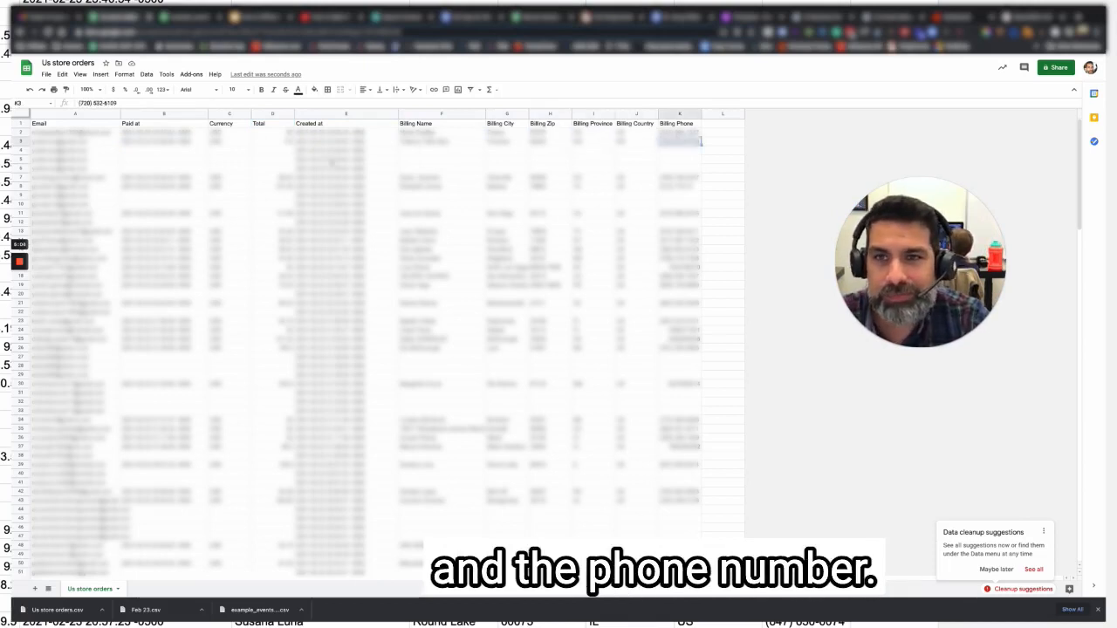
Step: Switch to example_events_file and examine its separate first name (fn) and last name (ln) headers
{"action": "left_click", "coordinate": [188, 19]}
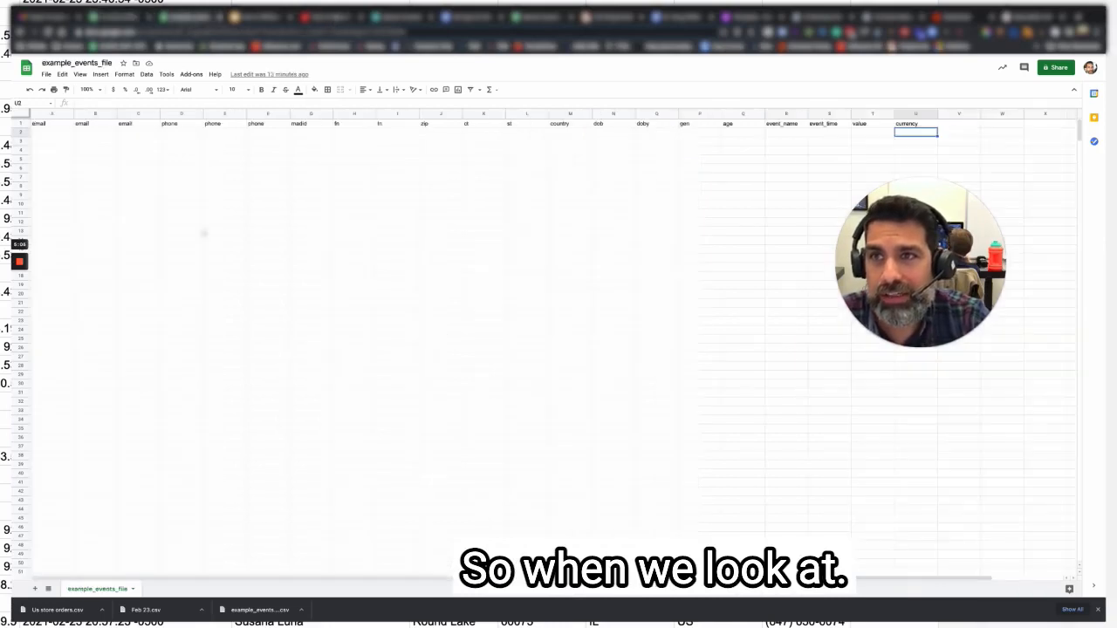
{"action": "left_click", "coordinate": [314, 214]}
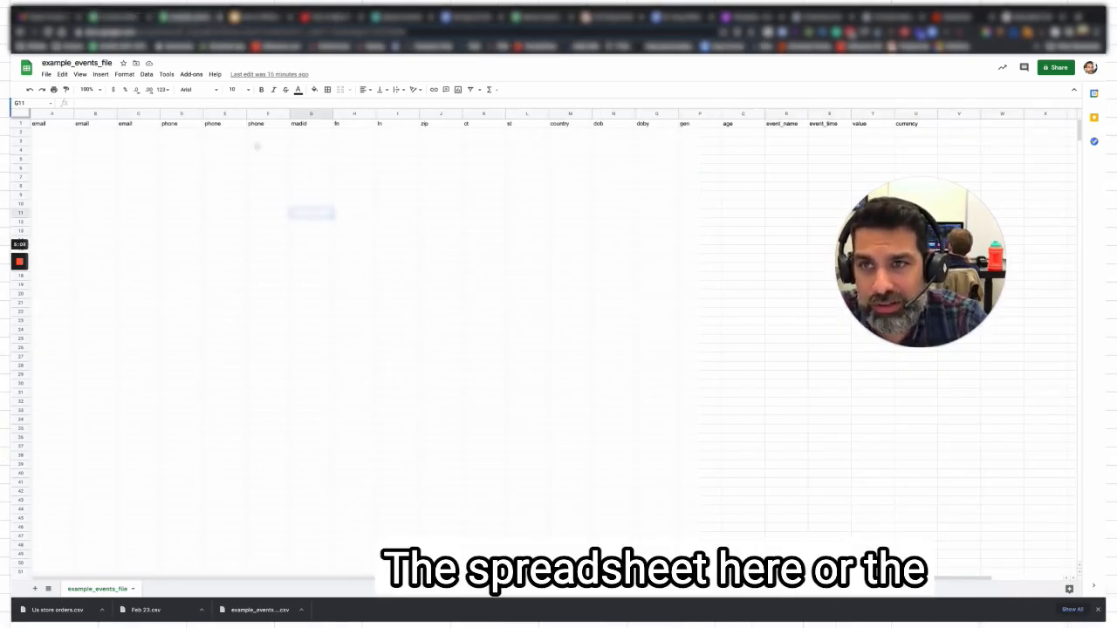
{"action": "left_click", "coordinate": [349, 127]}
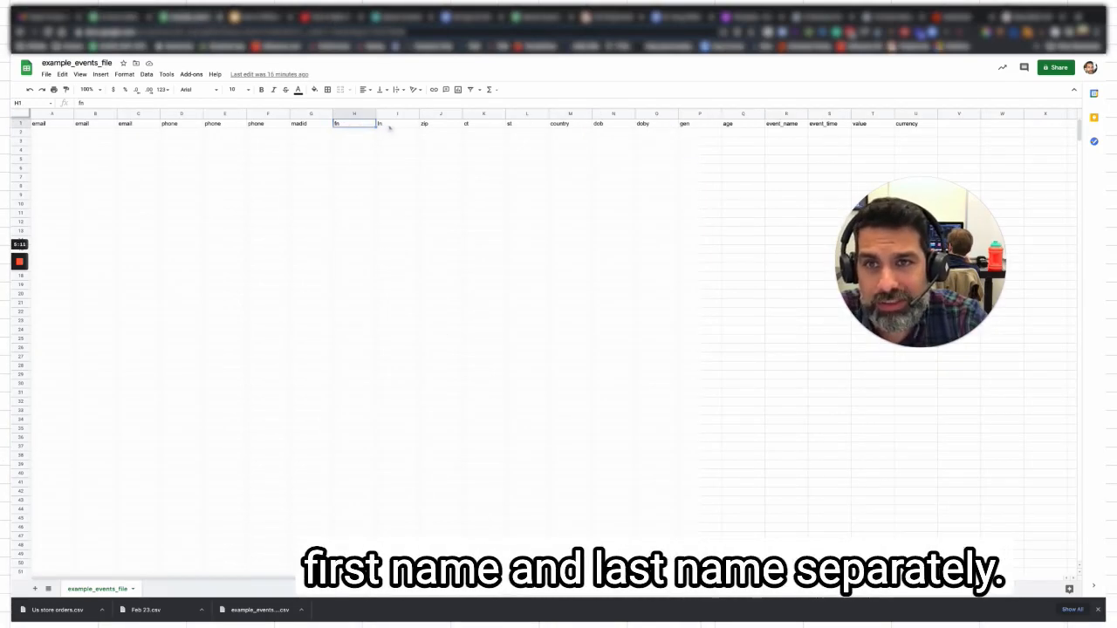
{"action": "left_click", "coordinate": [392, 127]}
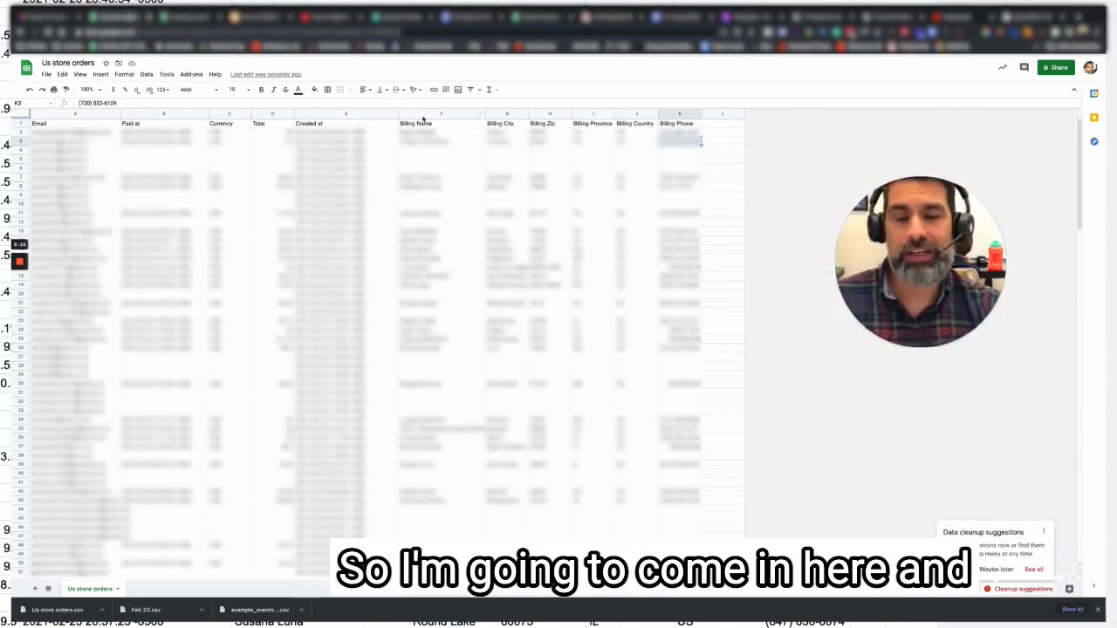
Step: In Us store orders, try to split the Billing Name column into separate columns using a space as separator
{"action": "left_click", "coordinate": [424, 115]}
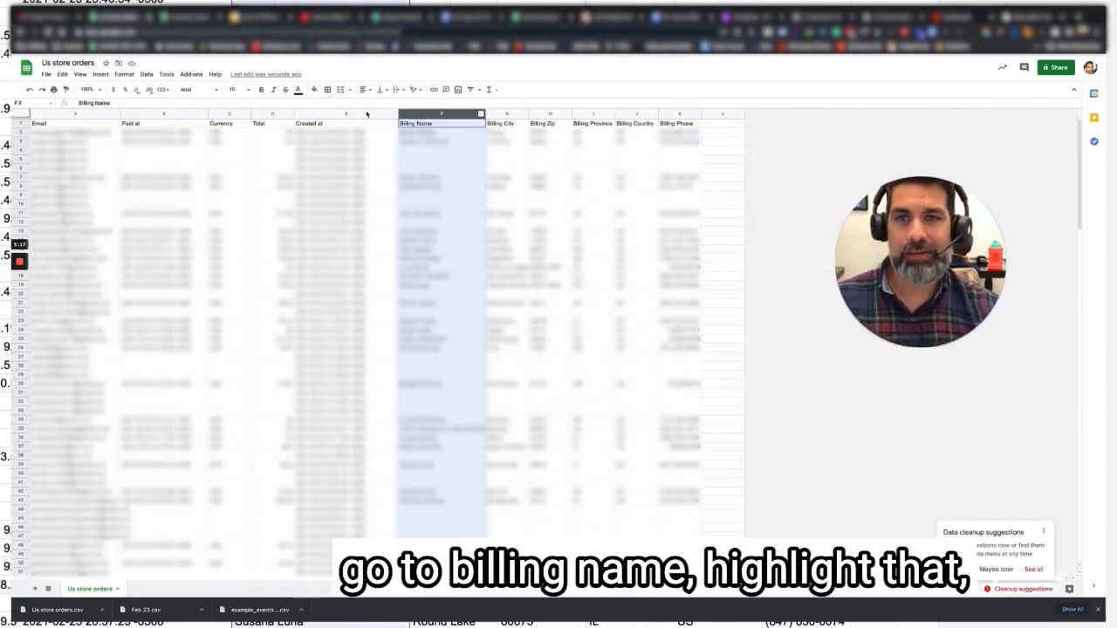
{"action": "left_click", "coordinate": [147, 74]}
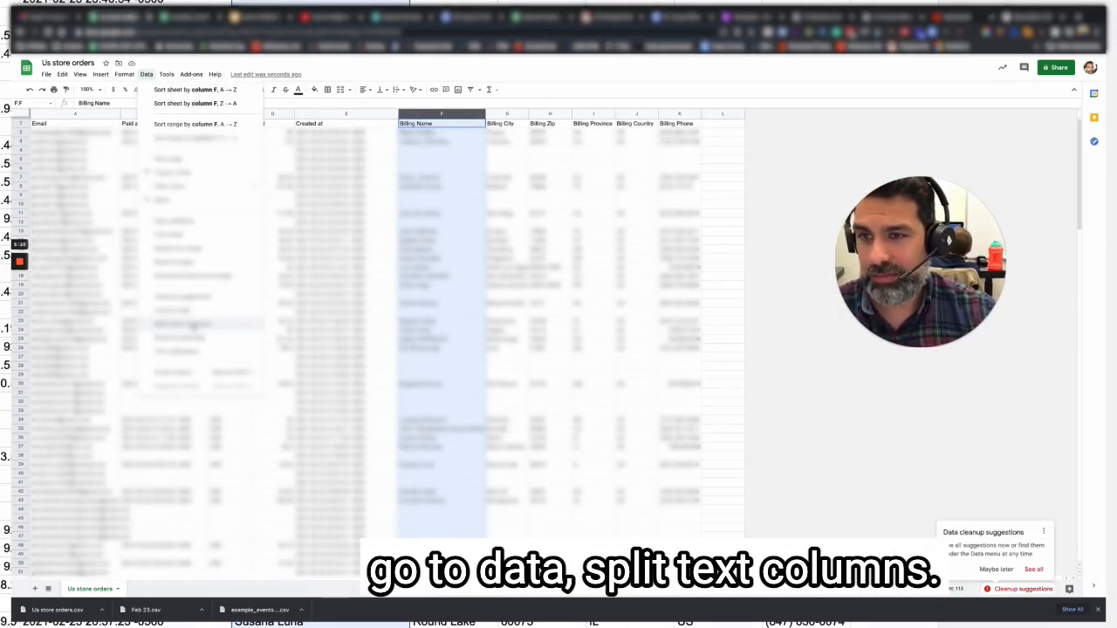
{"action": "left_click", "coordinate": [187, 323]}
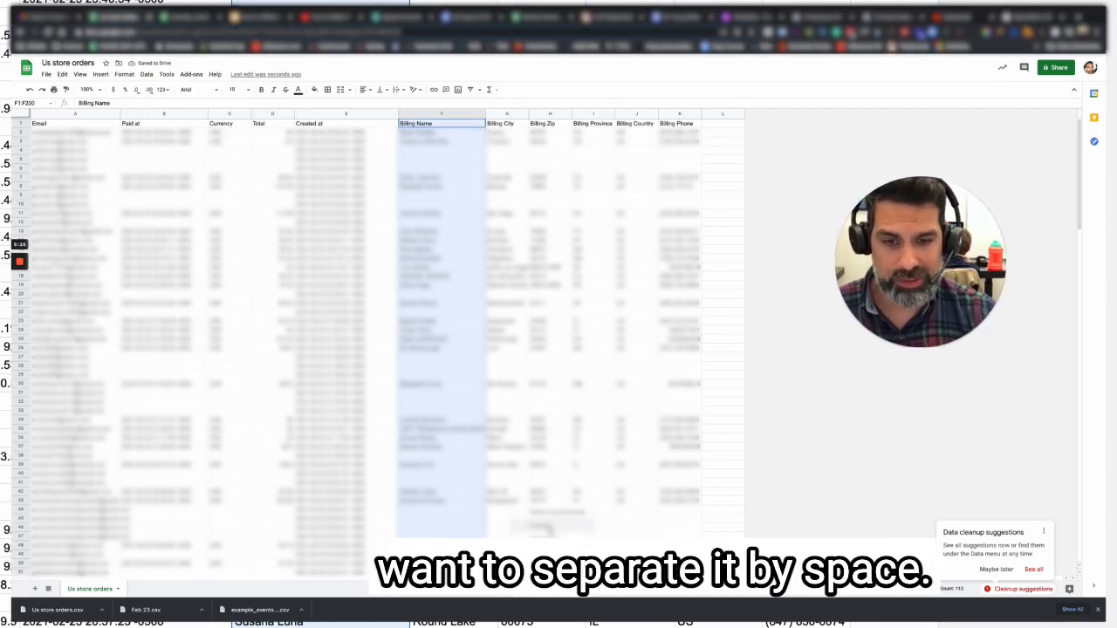
{"action": "left_click", "coordinate": [541, 566]}
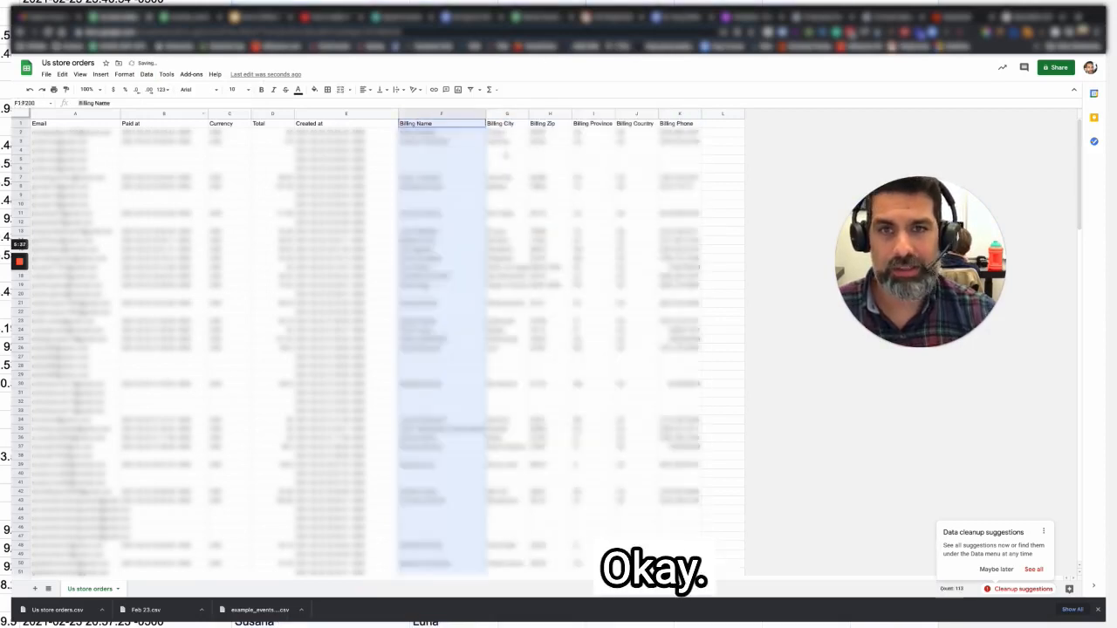
Step: Move the whole Billing Name column into empty column L, after Billing Phone
{"action": "left_click", "coordinate": [440, 113]}
{"action": "right_click", "coordinate": [432, 116]}
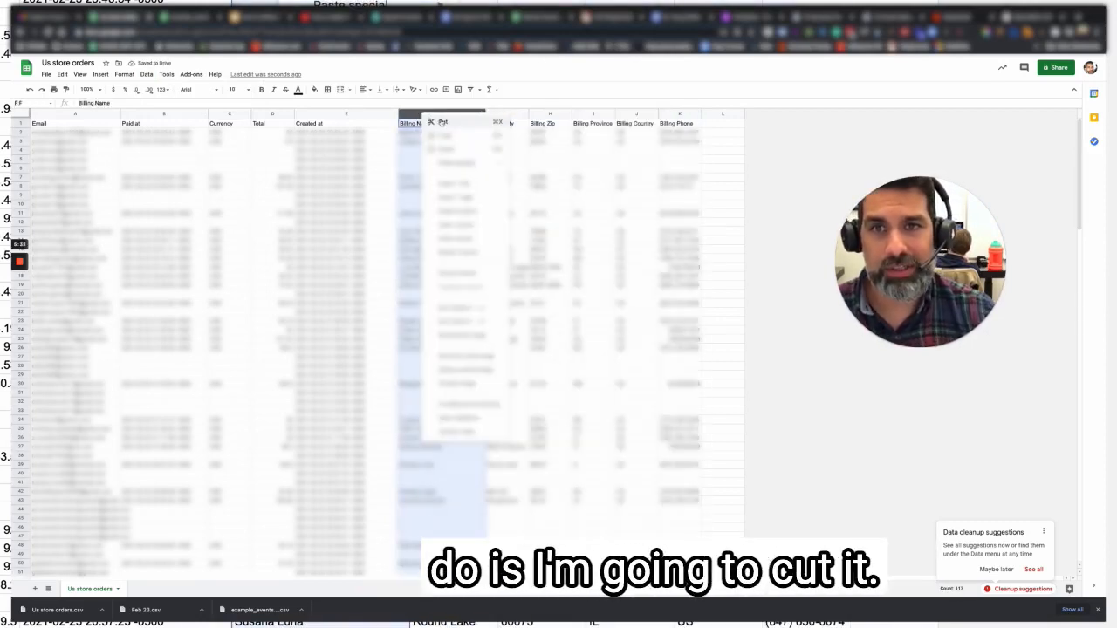
{"action": "left_click", "coordinate": [442, 122]}
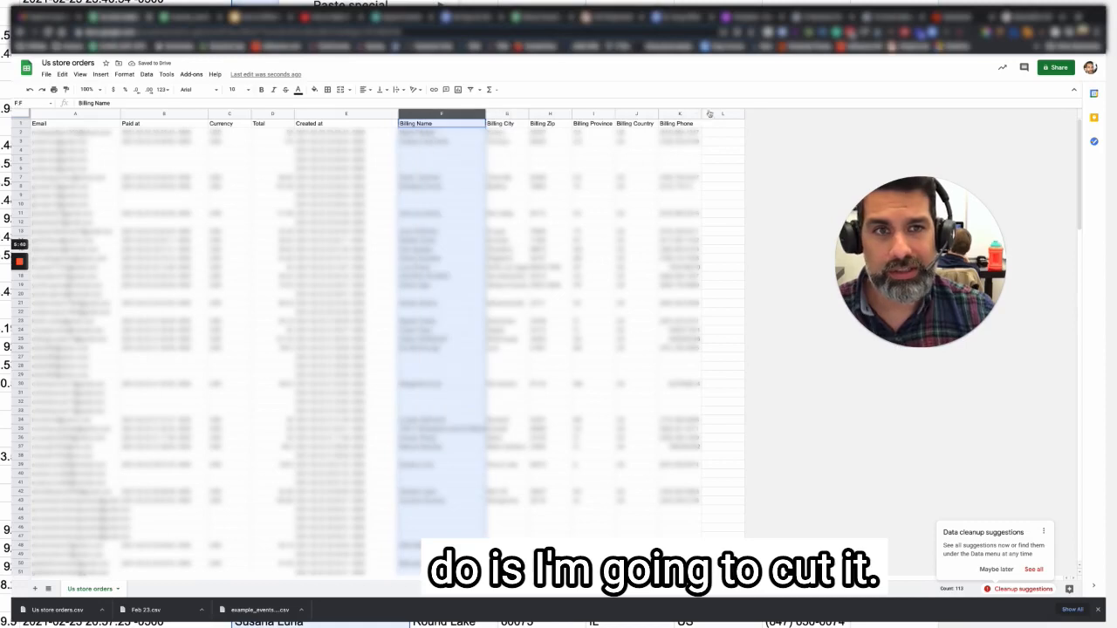
{"action": "left_click", "coordinate": [722, 113]}
{"action": "right_click", "coordinate": [722, 116]}
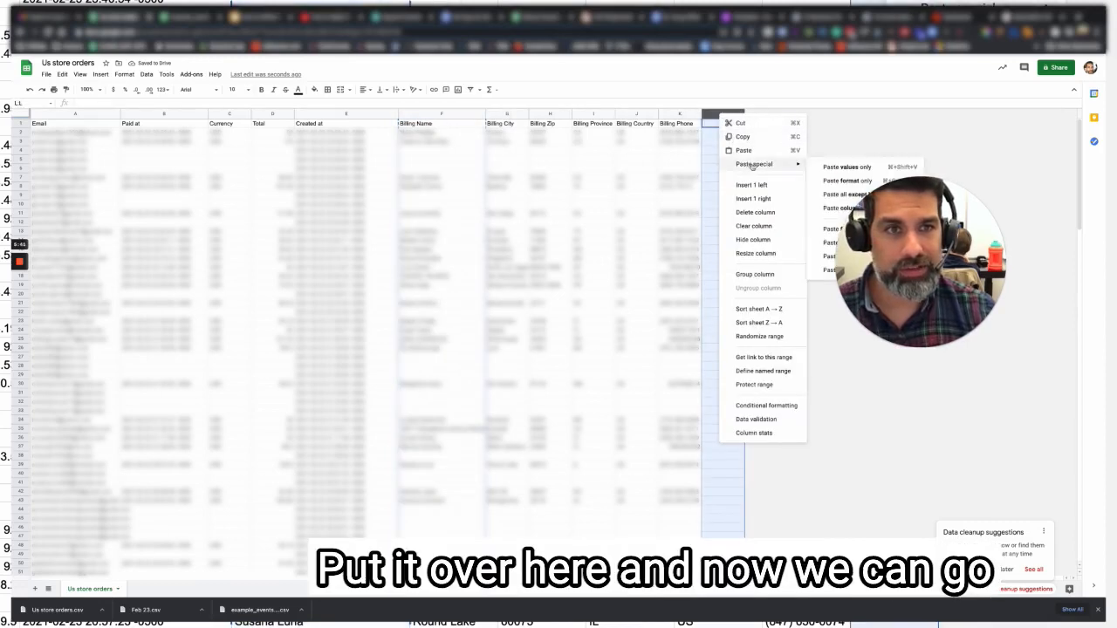
{"action": "left_click", "coordinate": [743, 150]}
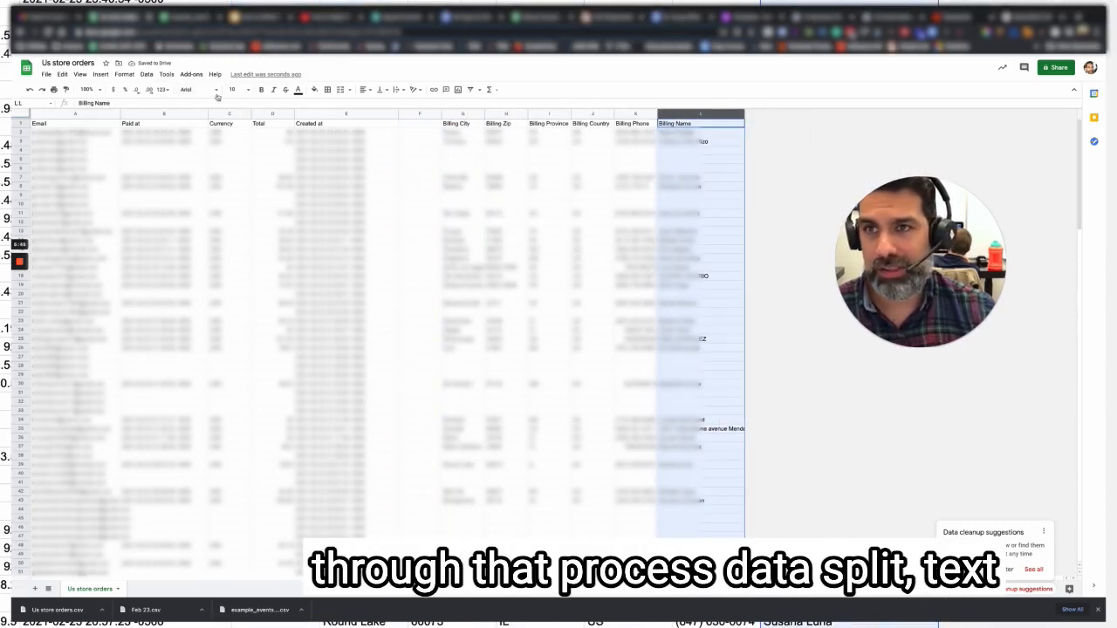
Step: Split the relocated Billing Name column into separate columns using a space as separator
{"action": "left_click", "coordinate": [147, 75]}
{"action": "left_click", "coordinate": [199, 326]}
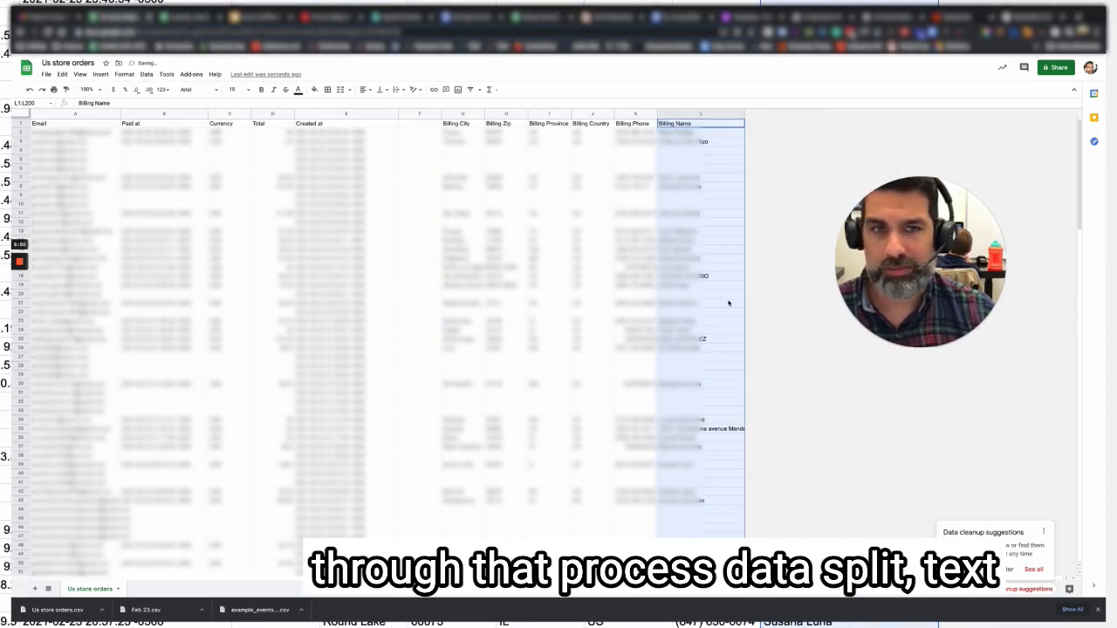
{"action": "left_click", "coordinate": [726, 574]}
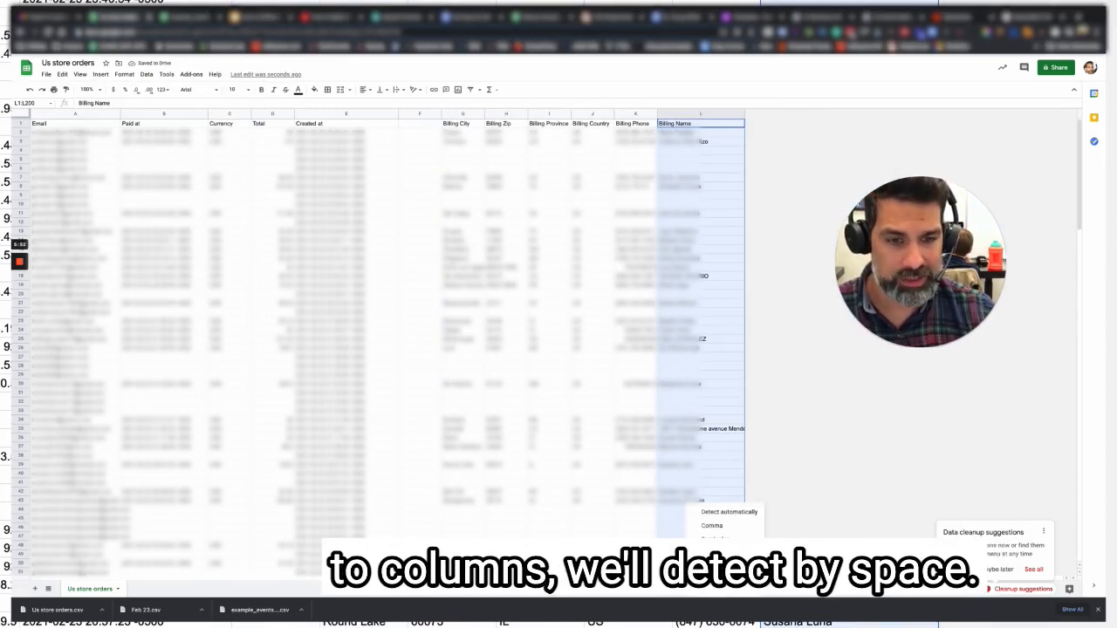
{"action": "left_click", "coordinate": [712, 566]}
{"action": "left_click", "coordinate": [787, 402]}
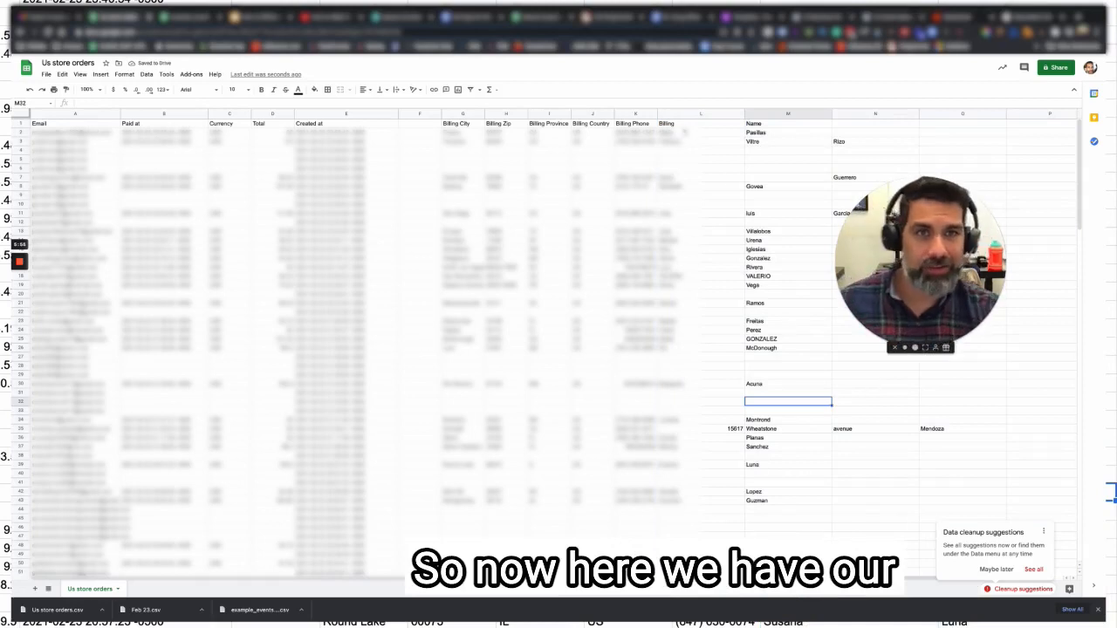
Step: Label the split name columns in row 1 with fn for L and ln for M, N and O
{"action": "left_click", "coordinate": [683, 124]}
{"action": "type", "text": "fn"}
{"action": "key", "text": "Tab"}
{"action": "type", "text": "ln"}
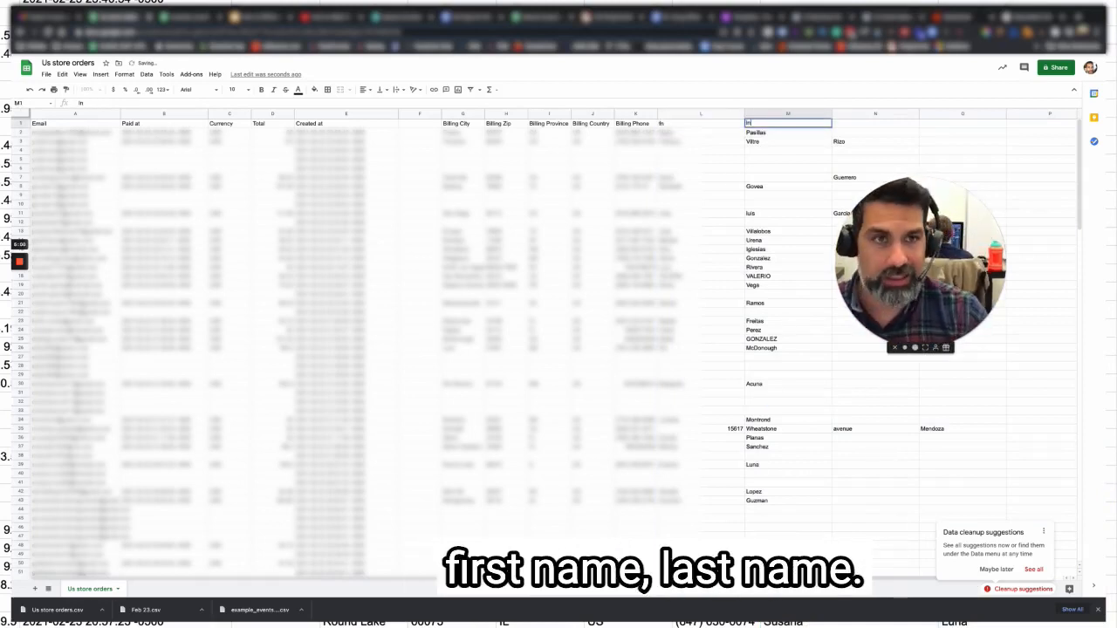
{"action": "key", "text": "Tab"}
{"action": "type", "text": "ln"}
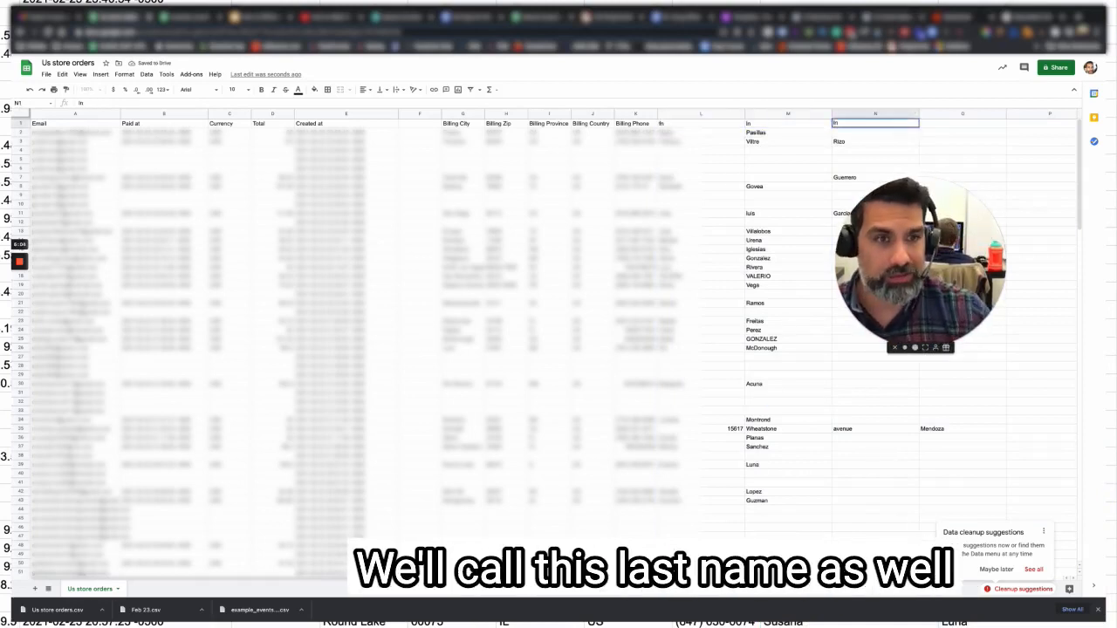
{"action": "key", "text": "Tab"}
{"action": "type", "text": "ln"}
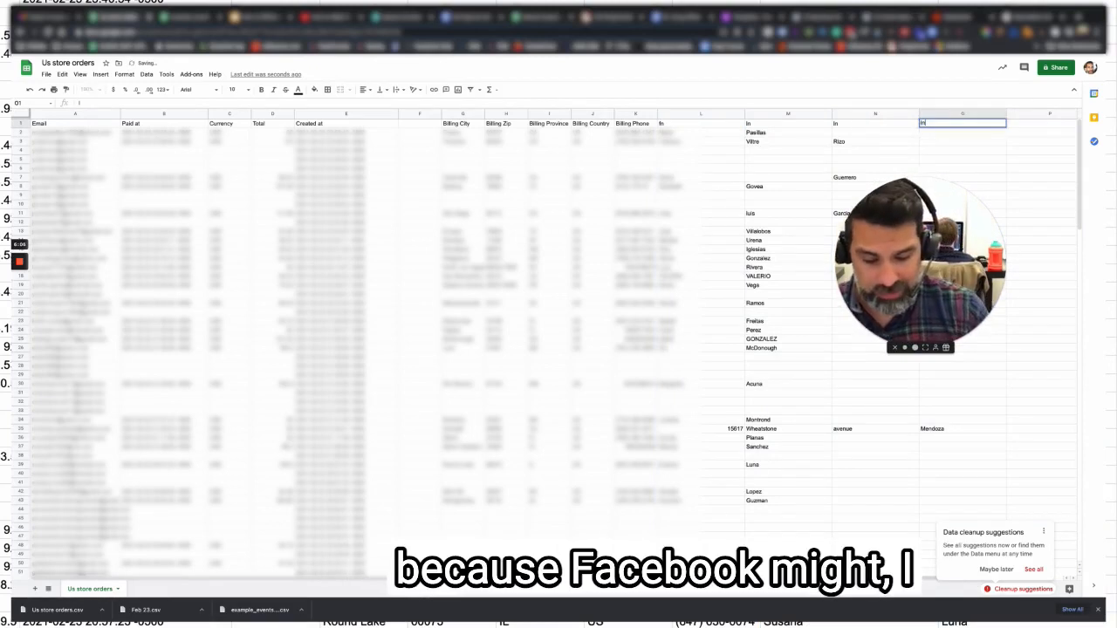
{"action": "left_click", "coordinate": [1001, 142]}
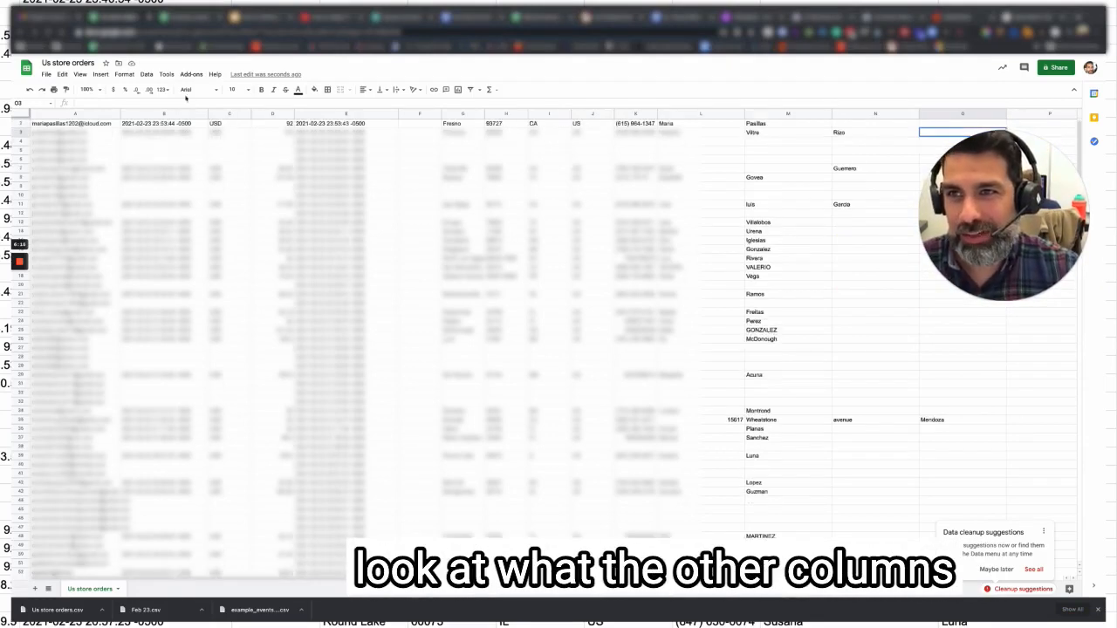
Step: Copy the email header from example_events_file over the Email header in cell A1 of Us store orders
{"action": "left_click", "coordinate": [183, 17]}
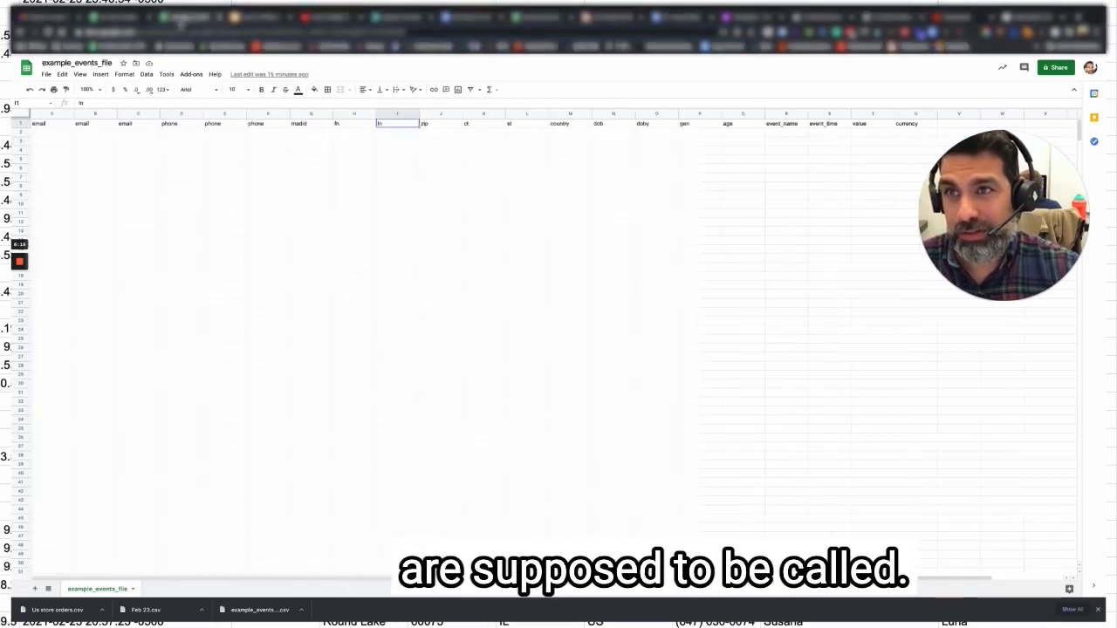
{"action": "left_click", "coordinate": [61, 126]}
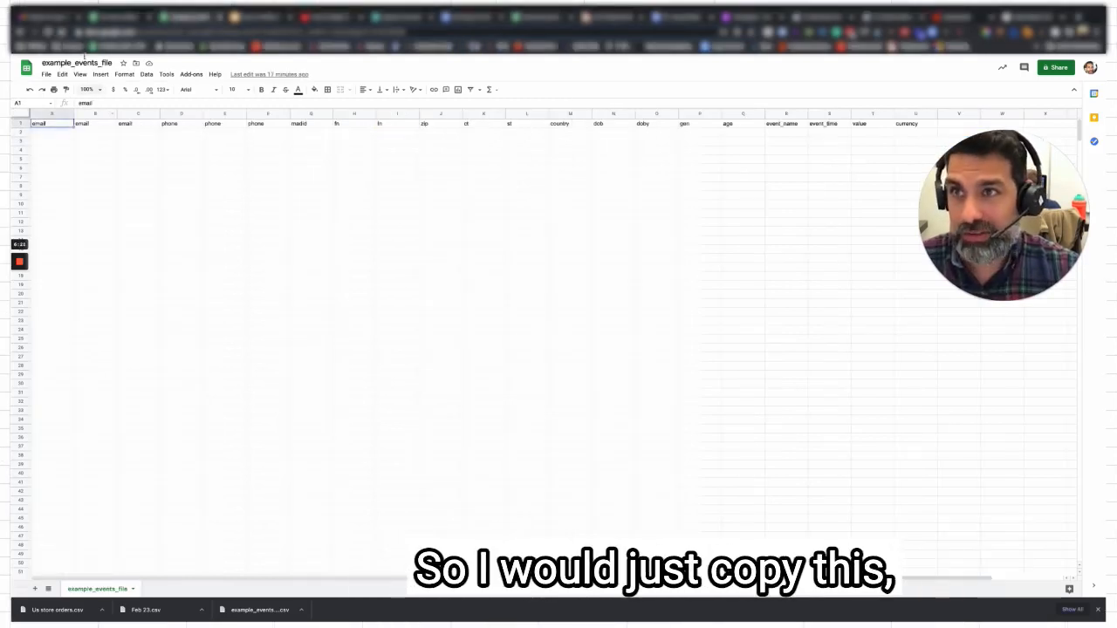
{"action": "left_click", "coordinate": [99, 19]}
{"action": "left_click", "coordinate": [52, 126]}
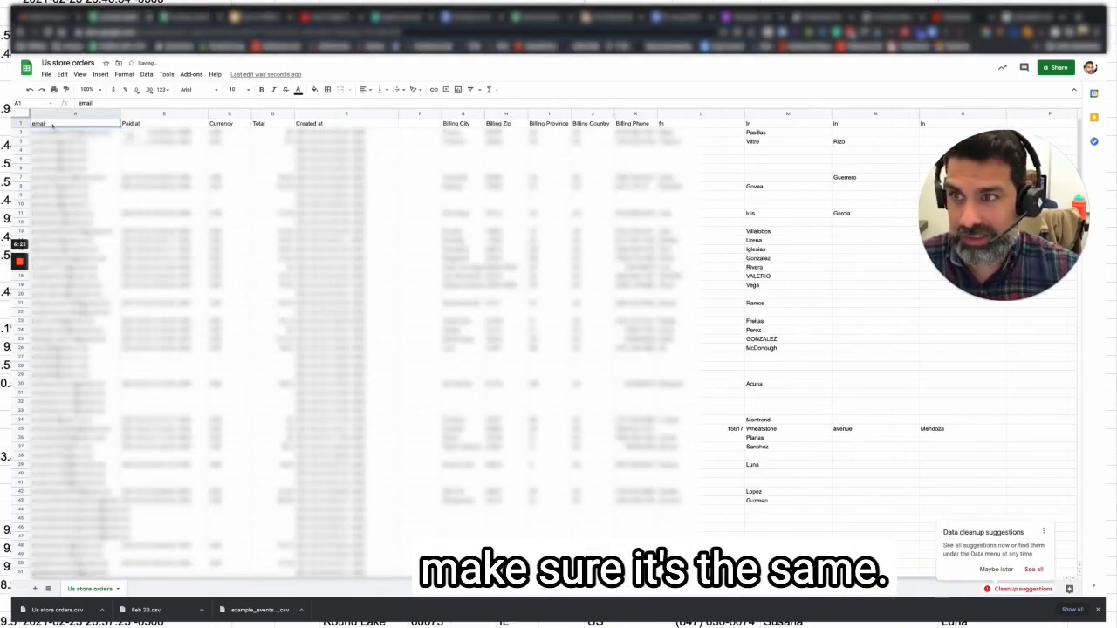
Step: Copy the template's event_time header over the Paid at and Created at headers in Us store orders
{"action": "left_click", "coordinate": [183, 17]}
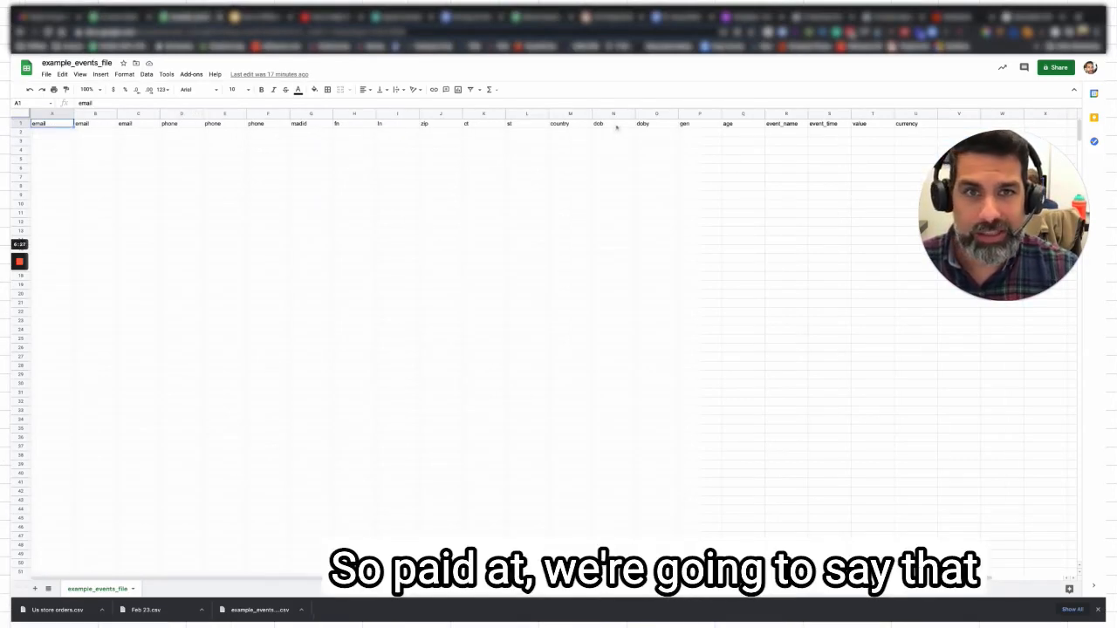
{"action": "left_click", "coordinate": [833, 126]}
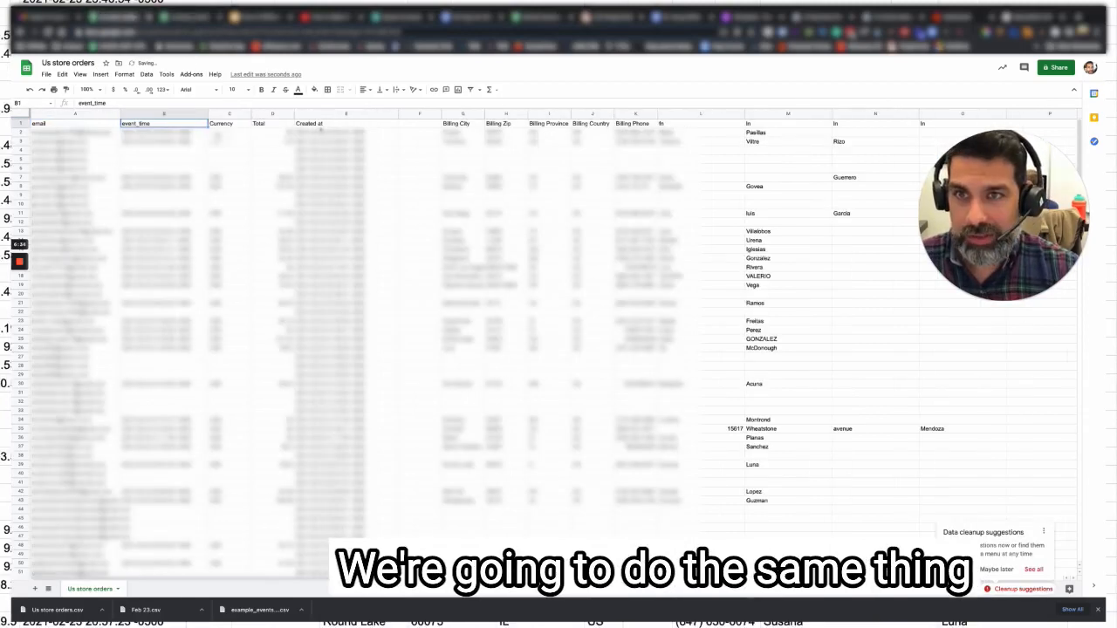
{"action": "left_click", "coordinate": [345, 123]}
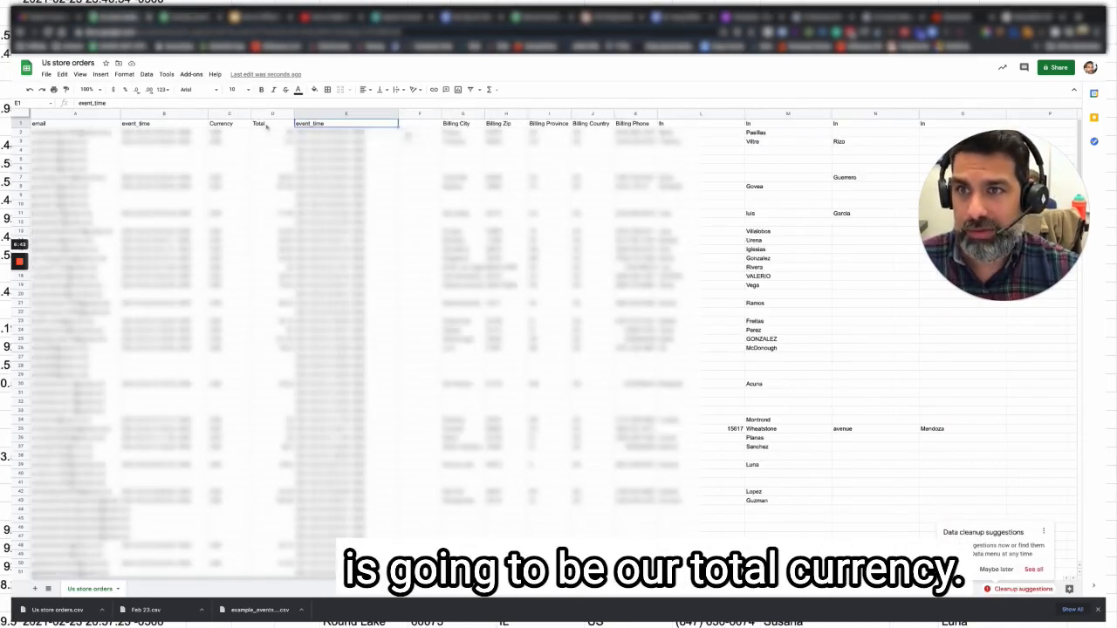
Step: Rename the Total header to value and the Currency header to lowercase currency
{"action": "left_click", "coordinate": [267, 125]}
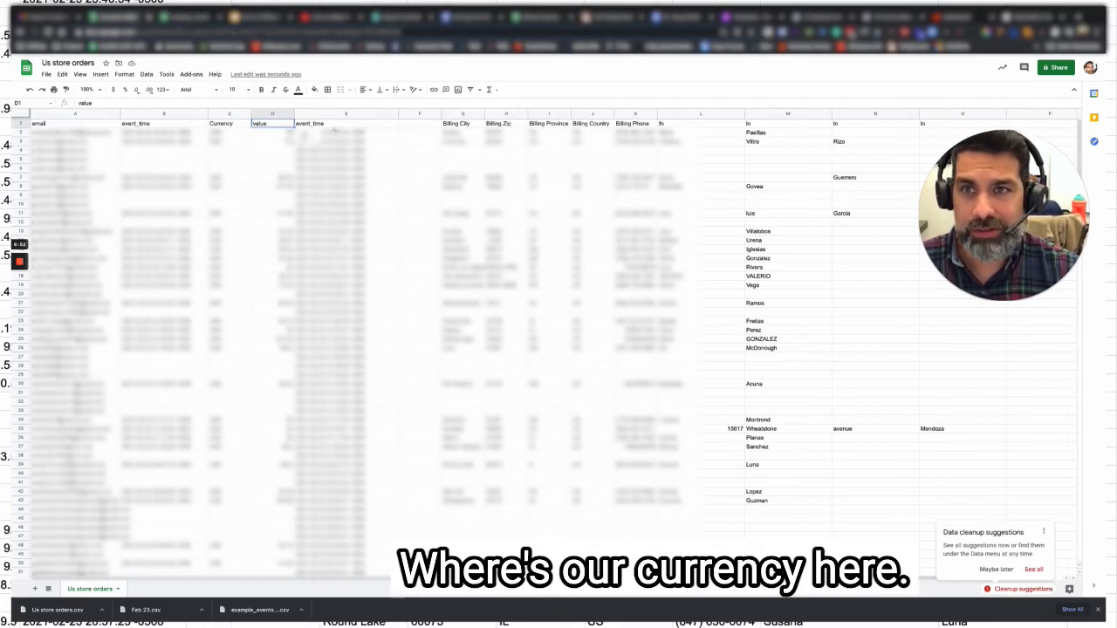
{"action": "left_click", "coordinate": [232, 124]}
{"action": "type", "text": "currency"}
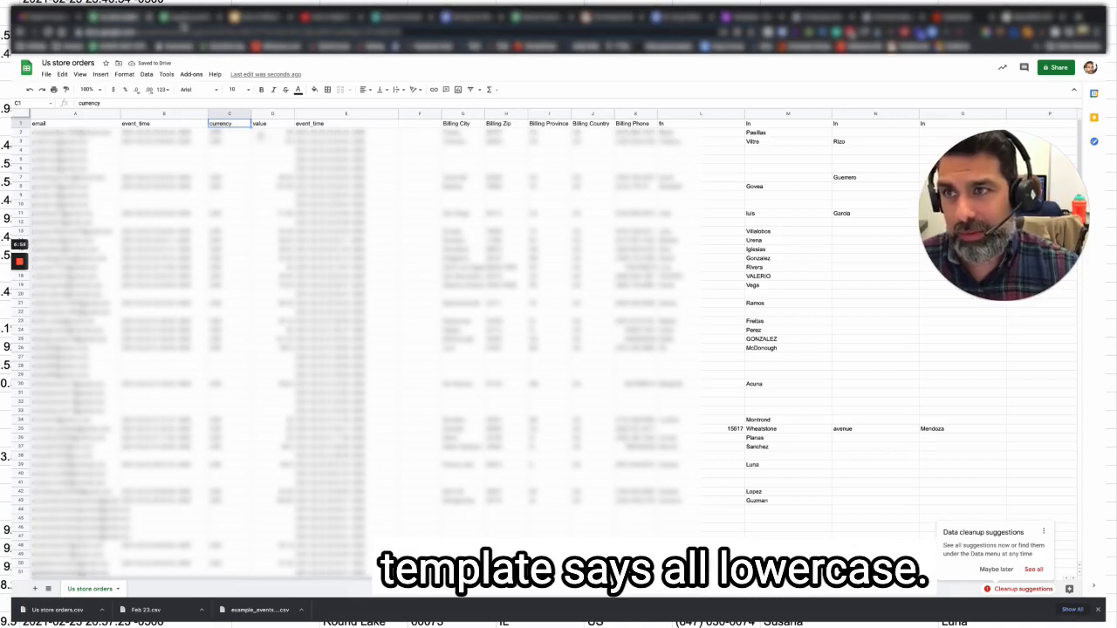
Step: Rename the Billing City header to ct and the Billing Zip header to zip, matching the example_events_file template
{"action": "left_click", "coordinate": [183, 19]}
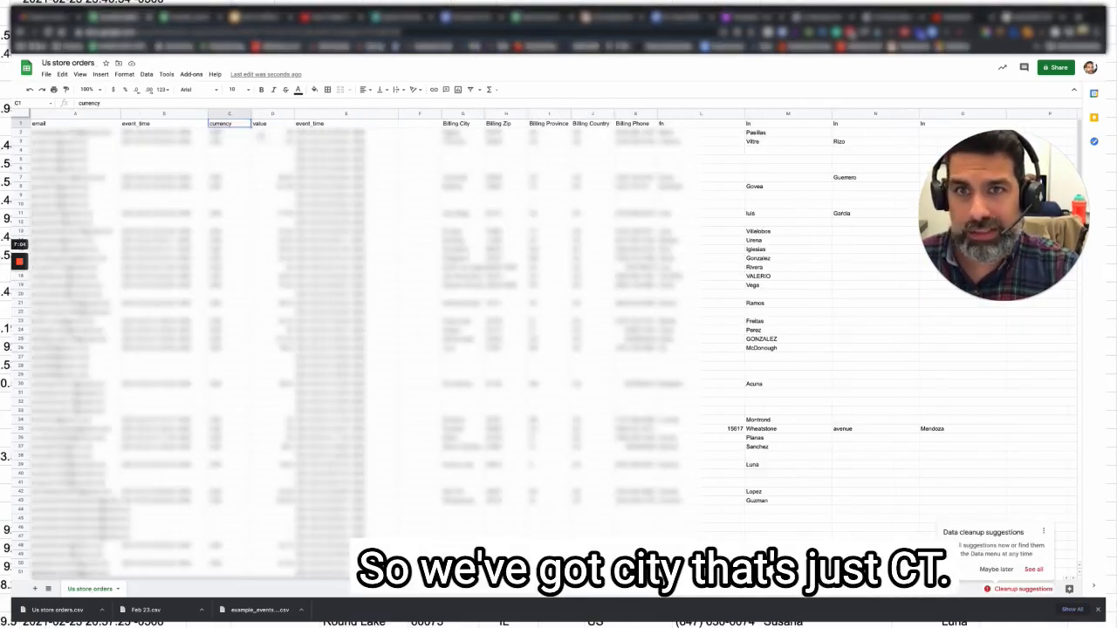
{"action": "left_click", "coordinate": [457, 127]}
{"action": "type", "text": "ct"}
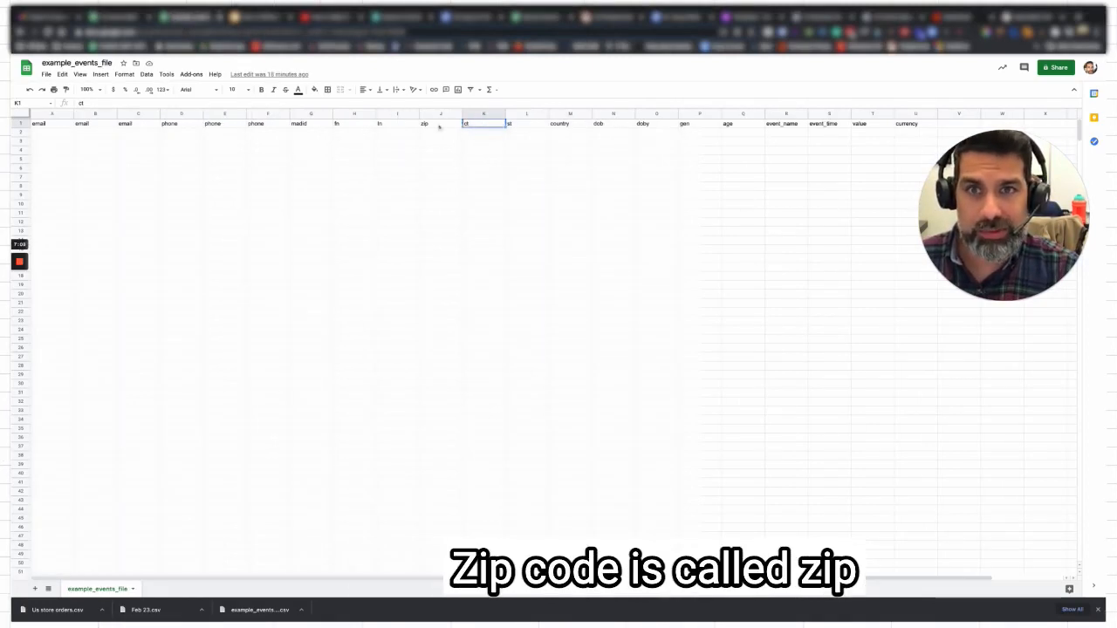
{"action": "left_click", "coordinate": [438, 127]}
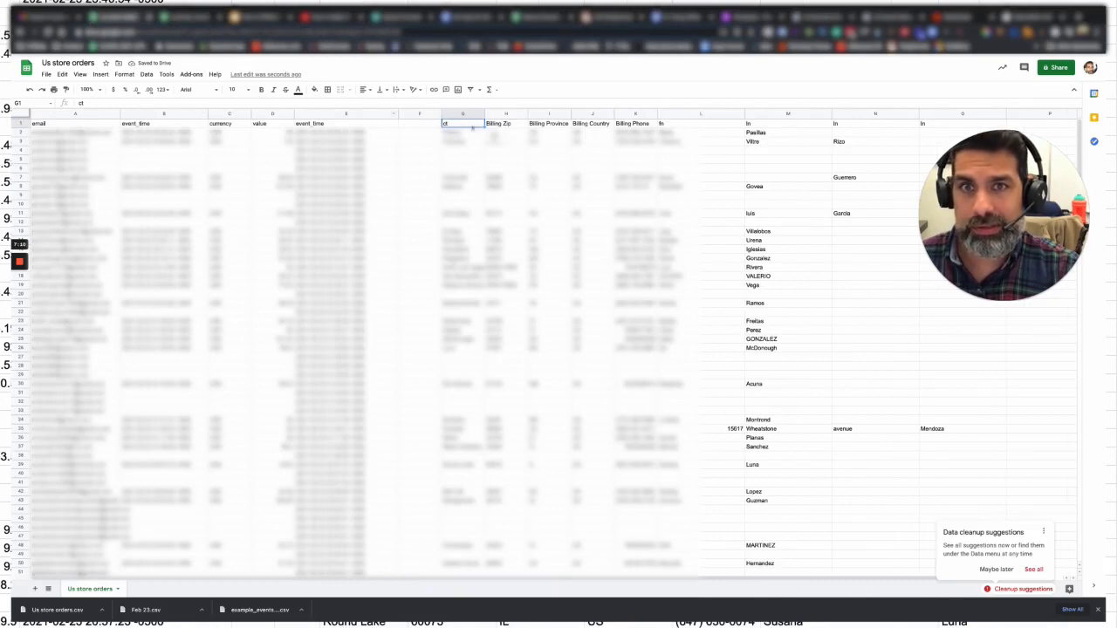
{"action": "left_click", "coordinate": [500, 126]}
{"action": "type", "text": "zip"}
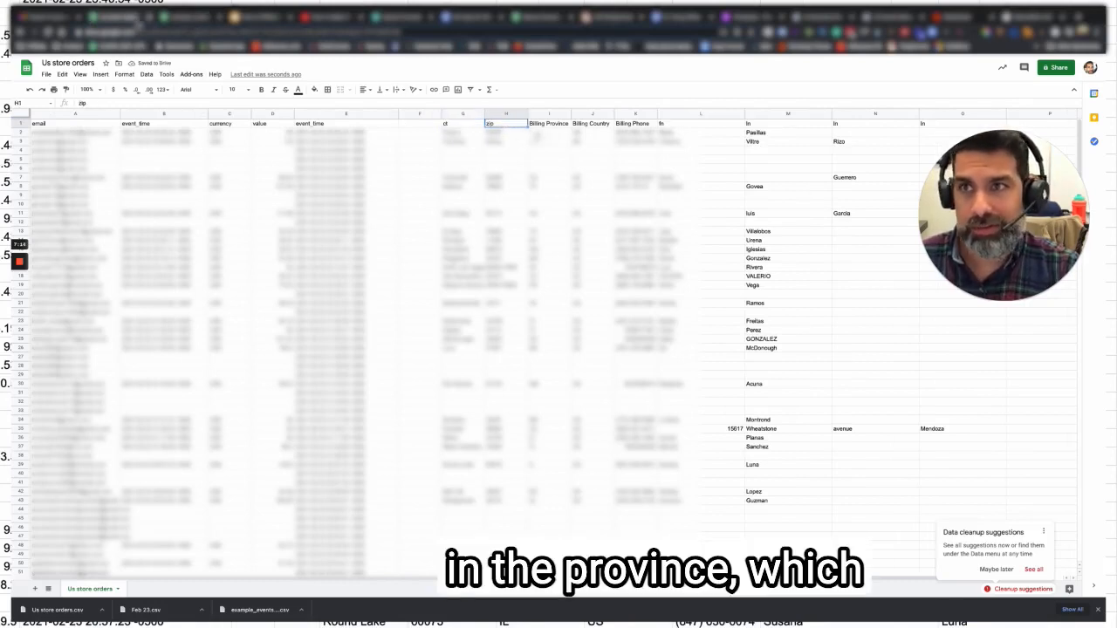
Step: Look up the state header in example_events_file and rename the Billing Province header in Us store orders to st
{"action": "left_click", "coordinate": [185, 20]}
{"action": "left_click", "coordinate": [526, 127]}
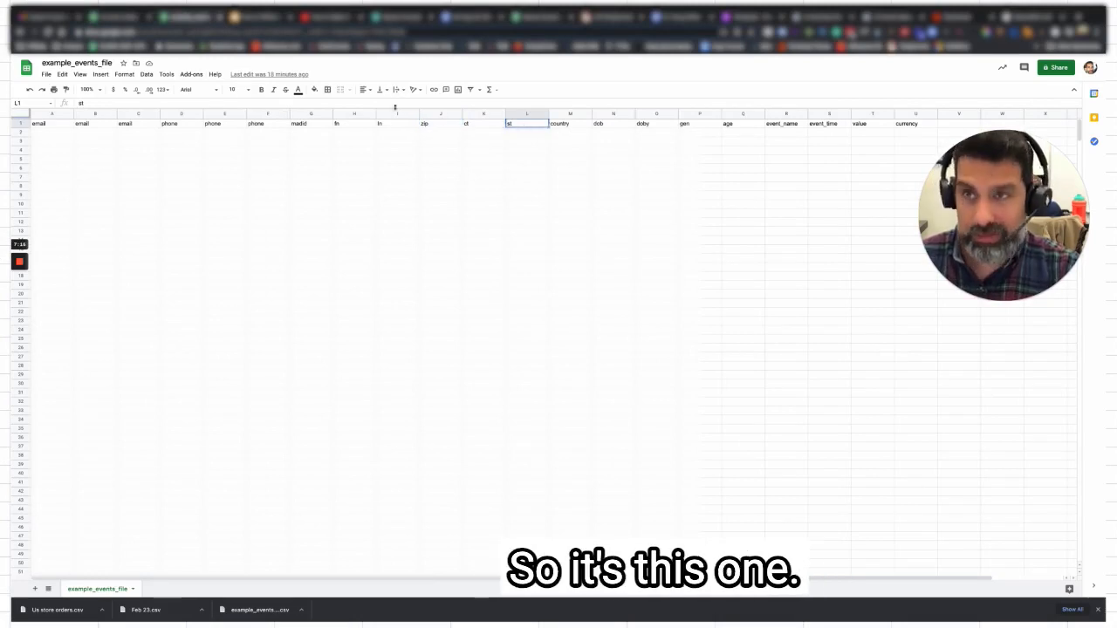
{"action": "left_click", "coordinate": [109, 19]}
{"action": "left_click", "coordinate": [540, 128]}
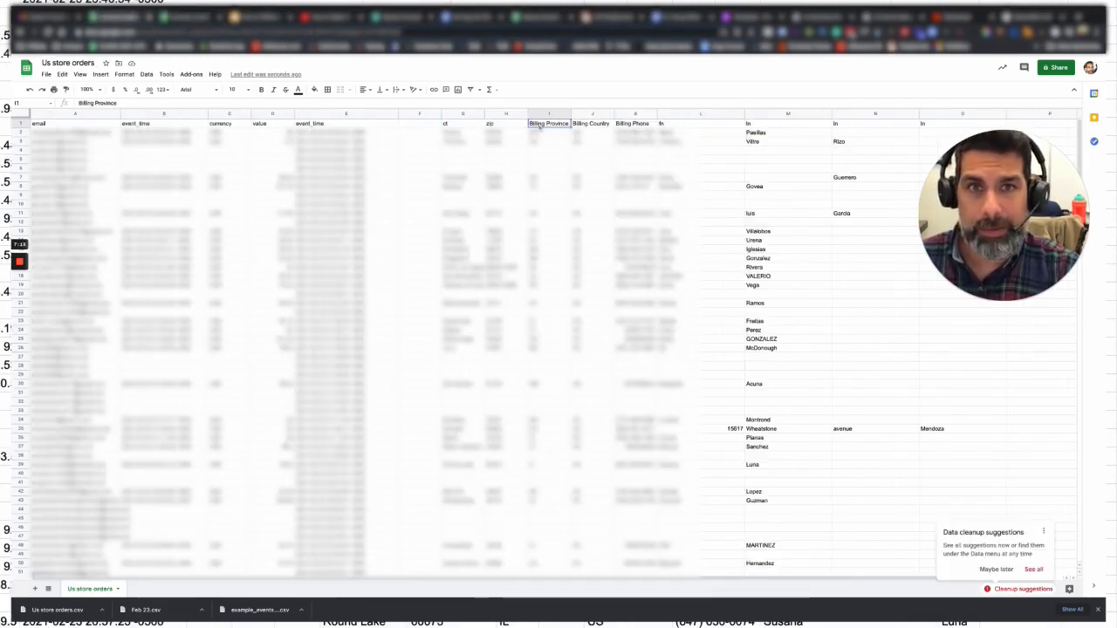
{"action": "type", "text": "st"}
Step: Rename the Billing Country header to country and the Billing Phone header to phone, matching the example_events_file template
{"action": "left_click", "coordinate": [185, 19]}
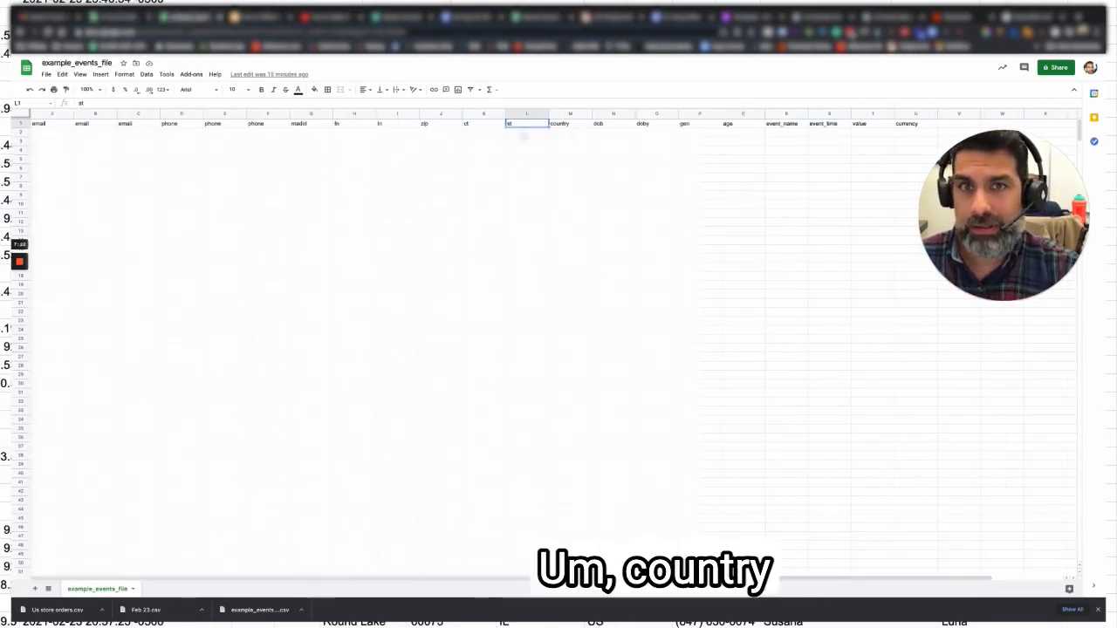
{"action": "left_click", "coordinate": [570, 128]}
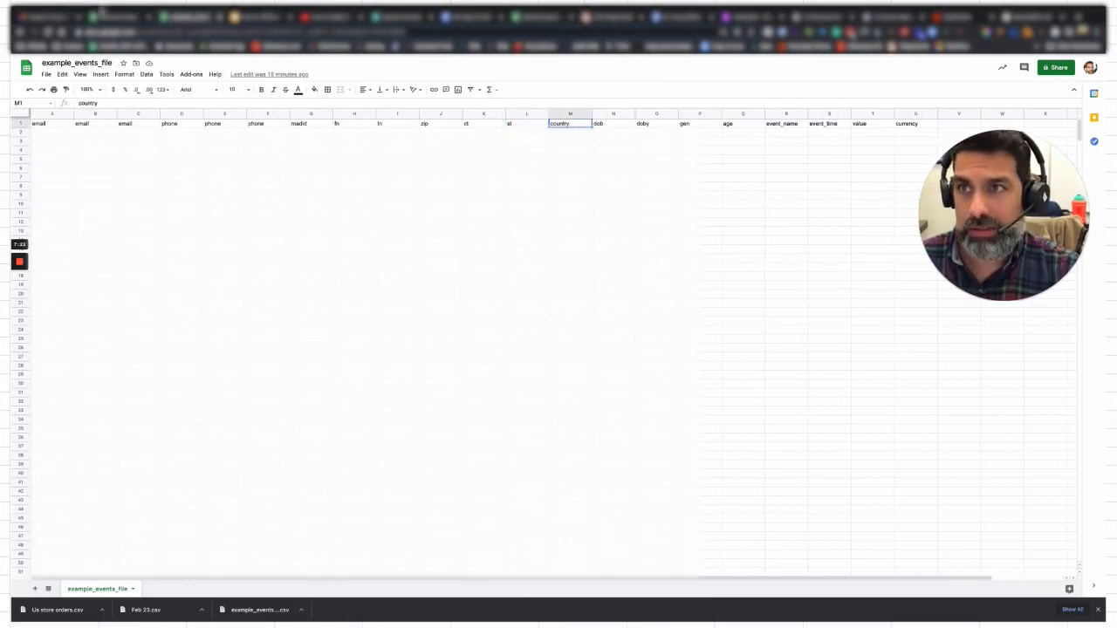
{"action": "left_click", "coordinate": [110, 18]}
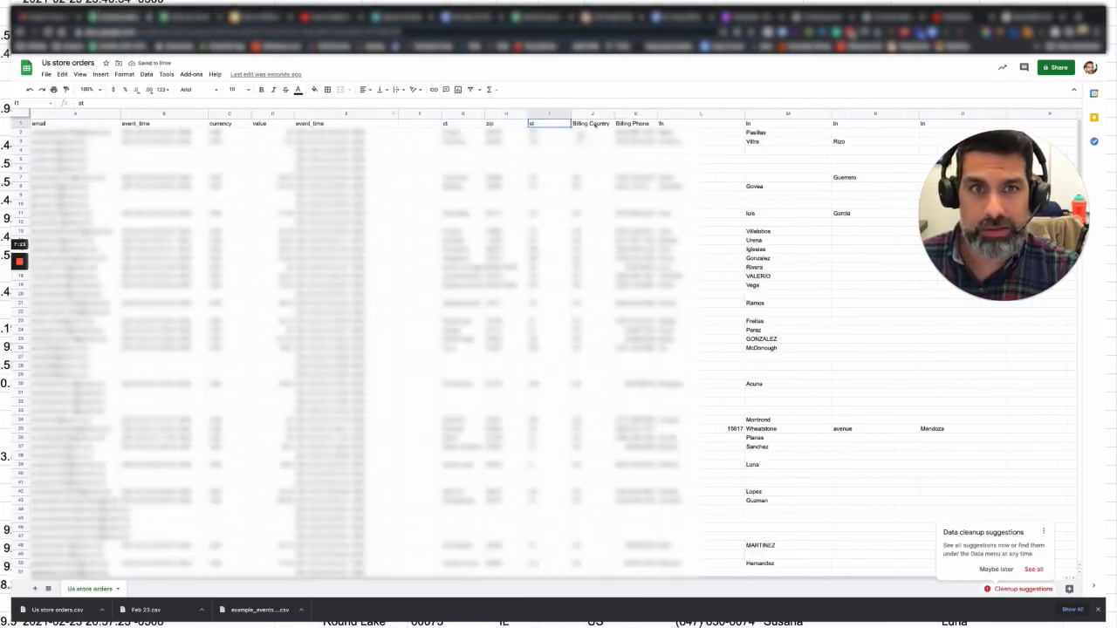
{"action": "left_click", "coordinate": [594, 124]}
{"action": "type", "text": "country"}
{"action": "left_click", "coordinate": [185, 19]}
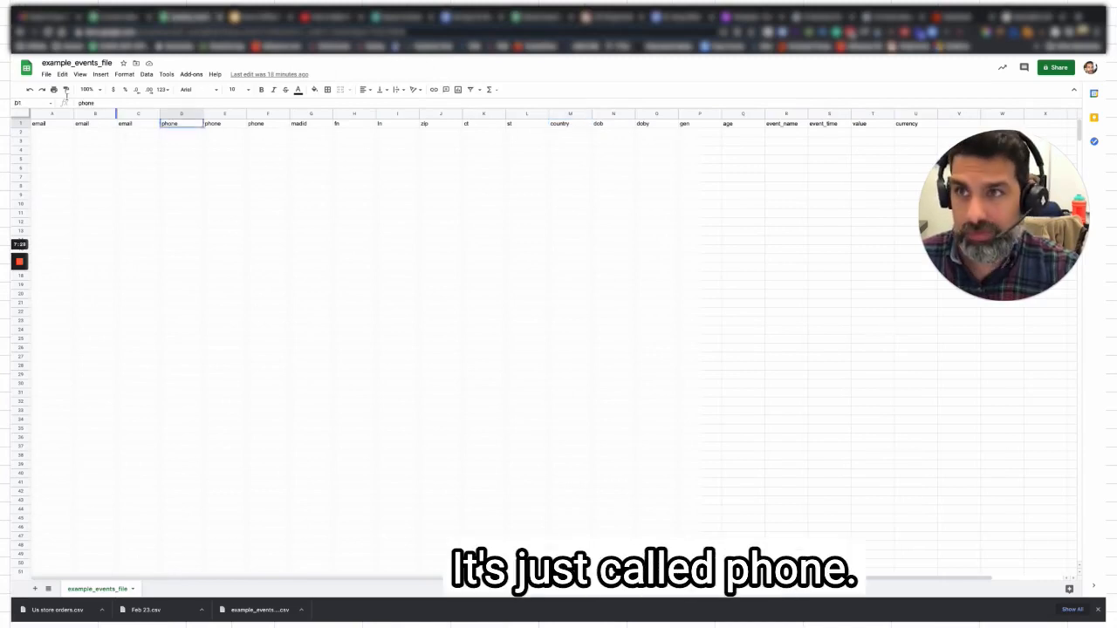
{"action": "left_click", "coordinate": [111, 19]}
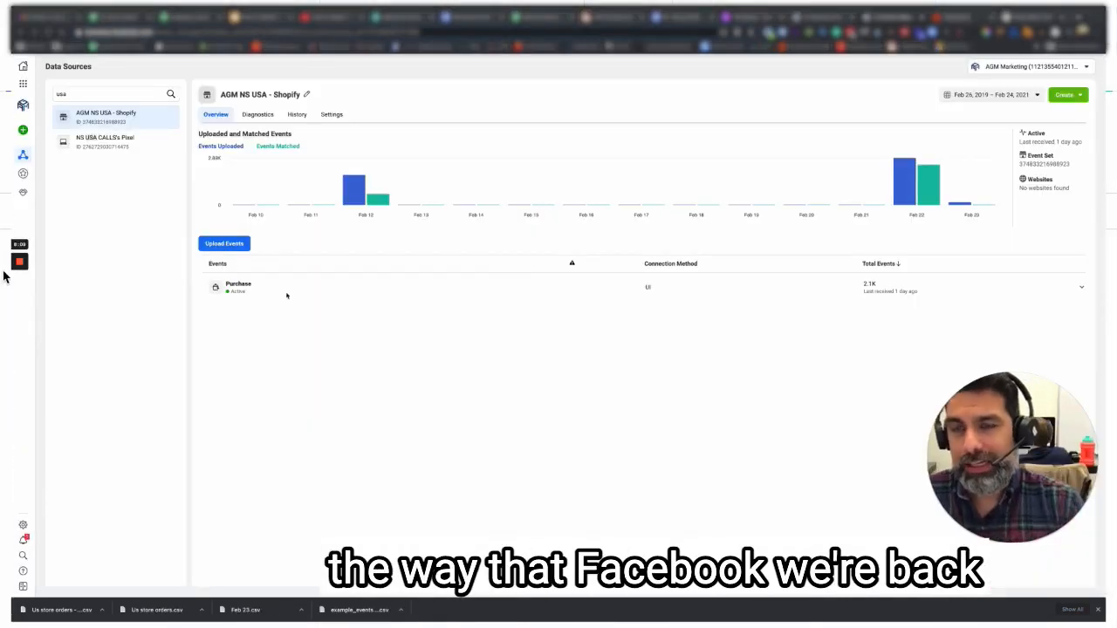
Step: In Facebook's AGM NS USA - Shopify data source, select Us store orders - Us store orders.csv for offline event upload and continue to column mapping
{"action": "left_click", "coordinate": [225, 244]}
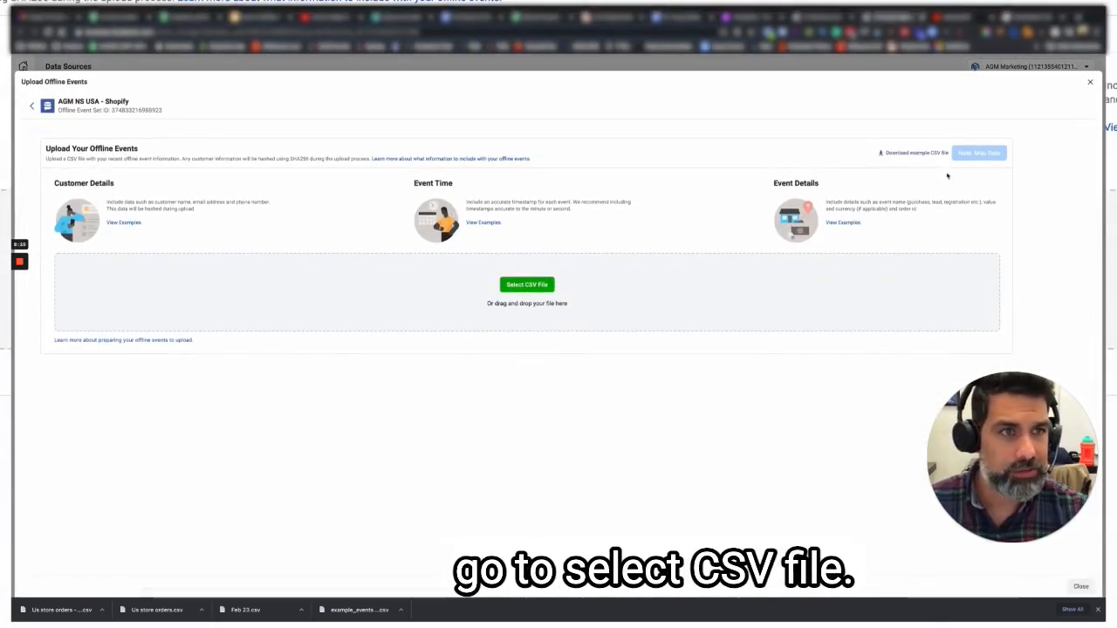
{"action": "left_click", "coordinate": [552, 283]}
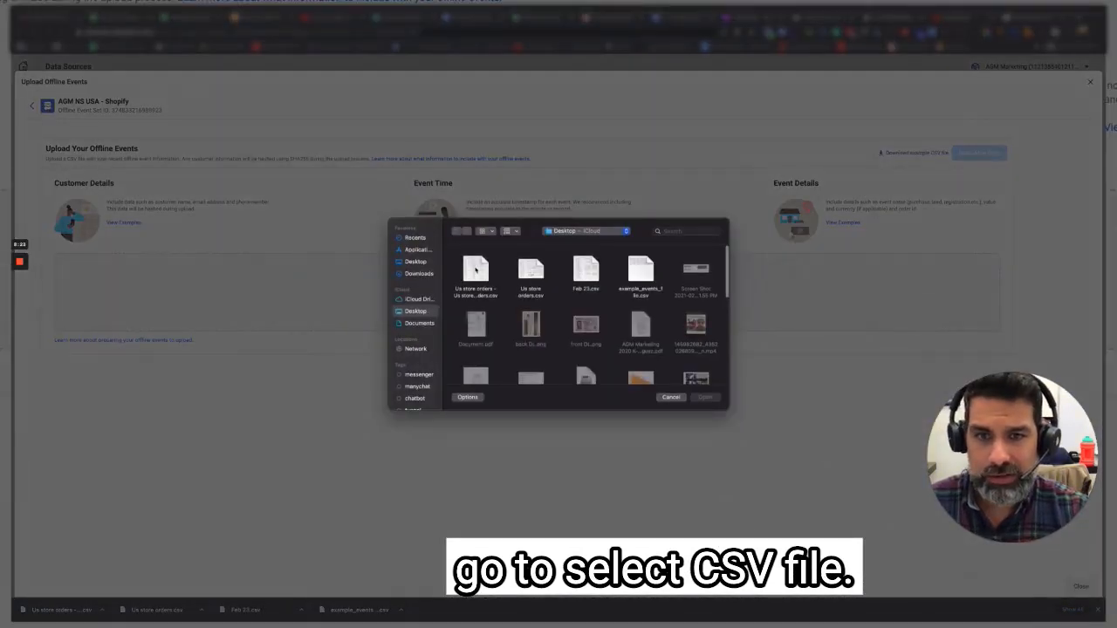
{"action": "left_click", "coordinate": [475, 269]}
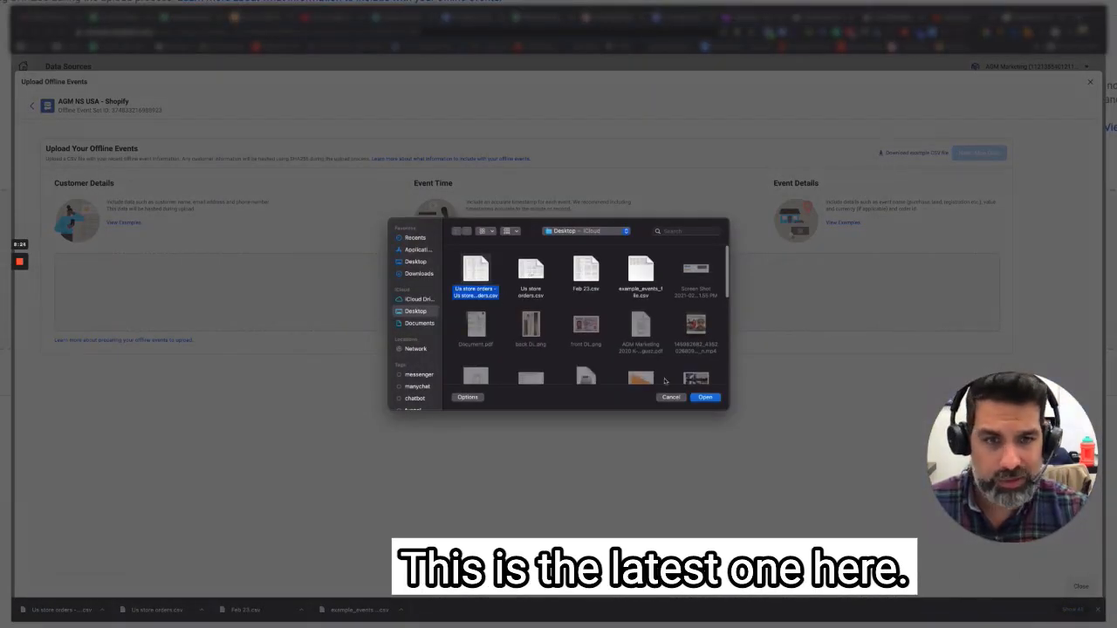
{"action": "left_click", "coordinate": [705, 398]}
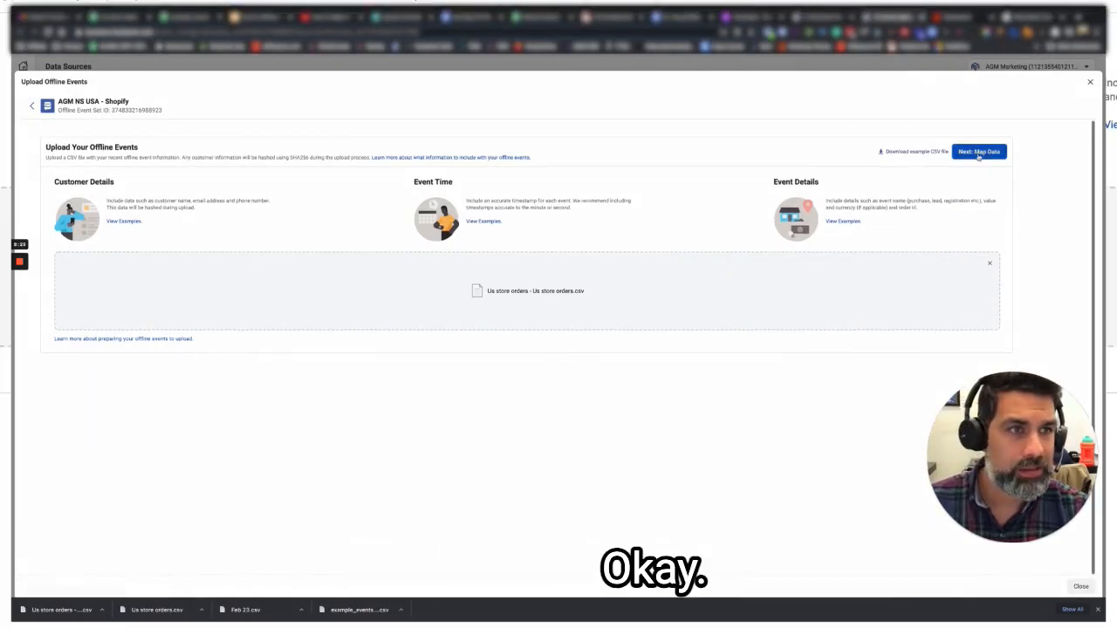
{"action": "left_click", "coordinate": [978, 152]}
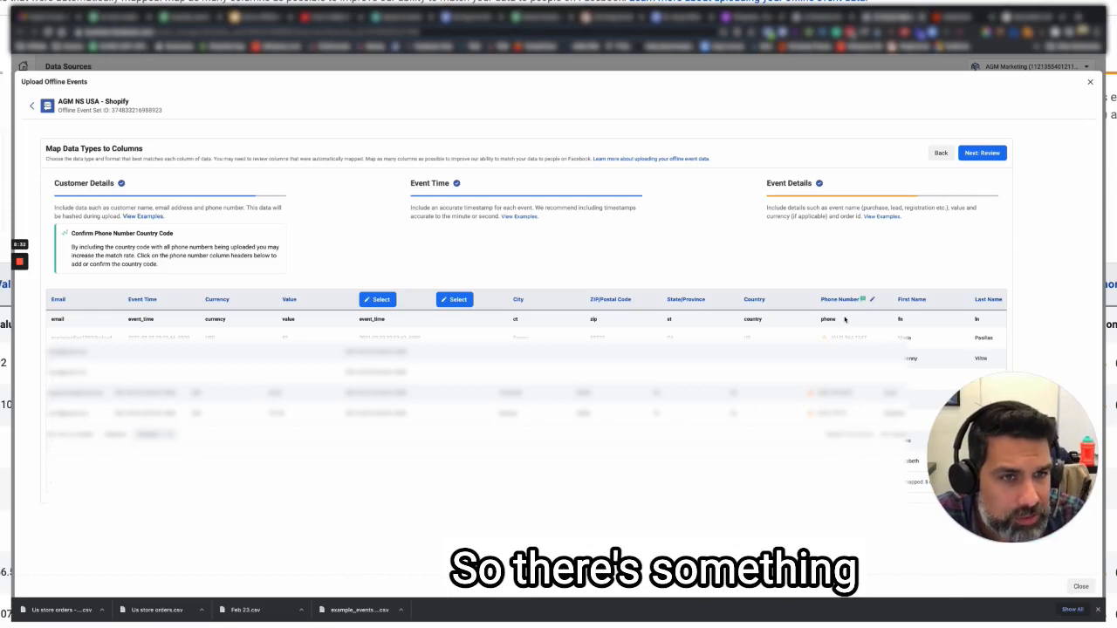
Step: Answer Yes to the Phone Number column's question about already containing a valid country code
{"action": "mouse_move", "coordinate": [861, 301]}
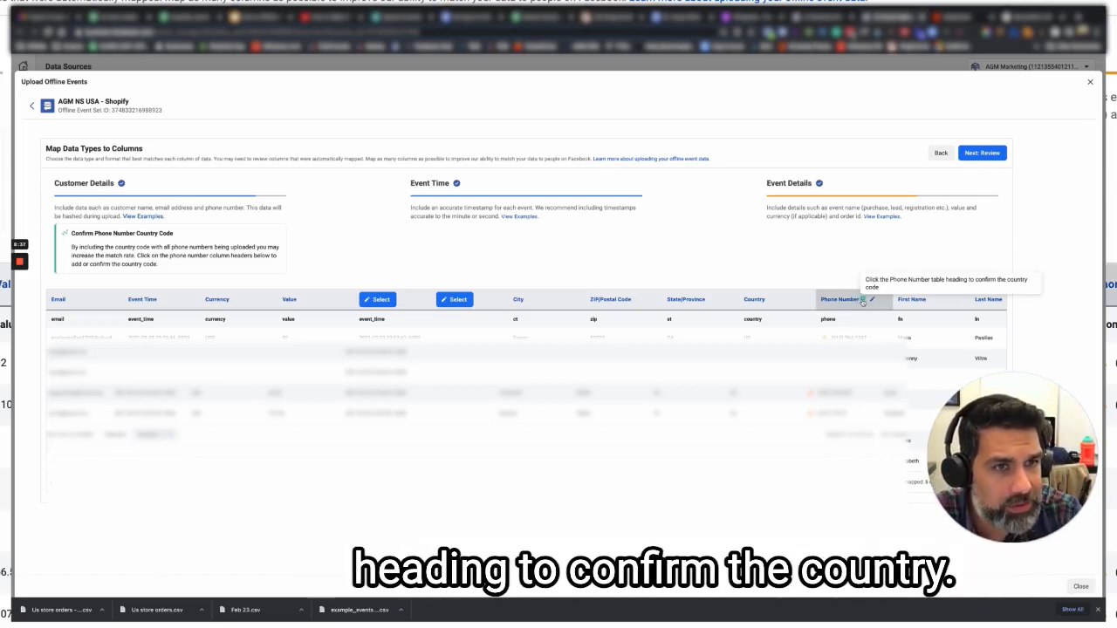
{"action": "left_click", "coordinate": [862, 301]}
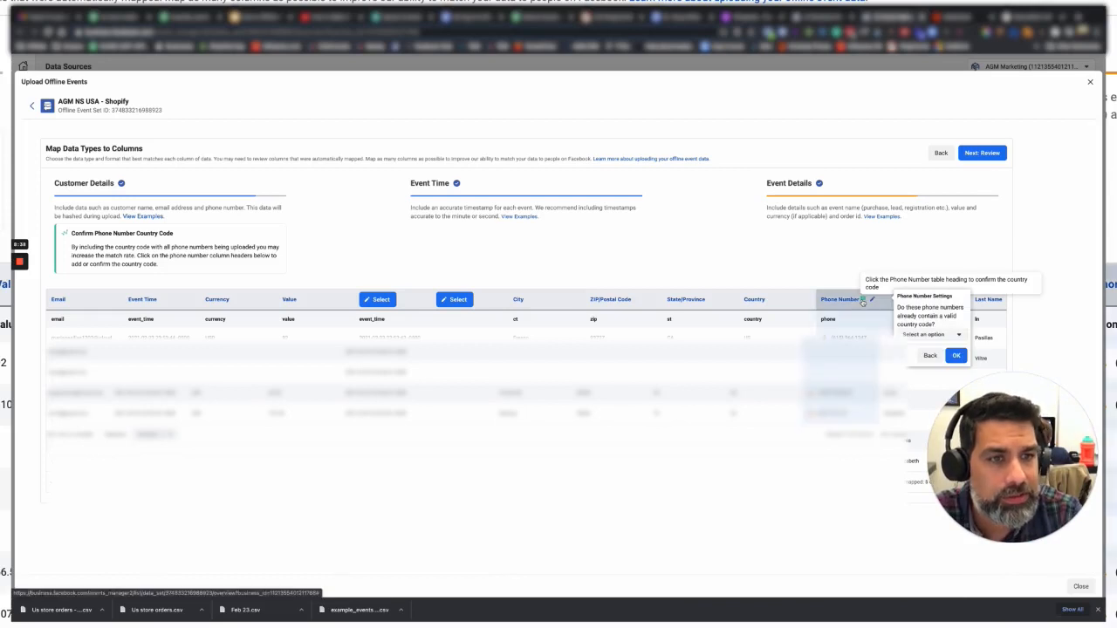
{"action": "left_click", "coordinate": [921, 347]}
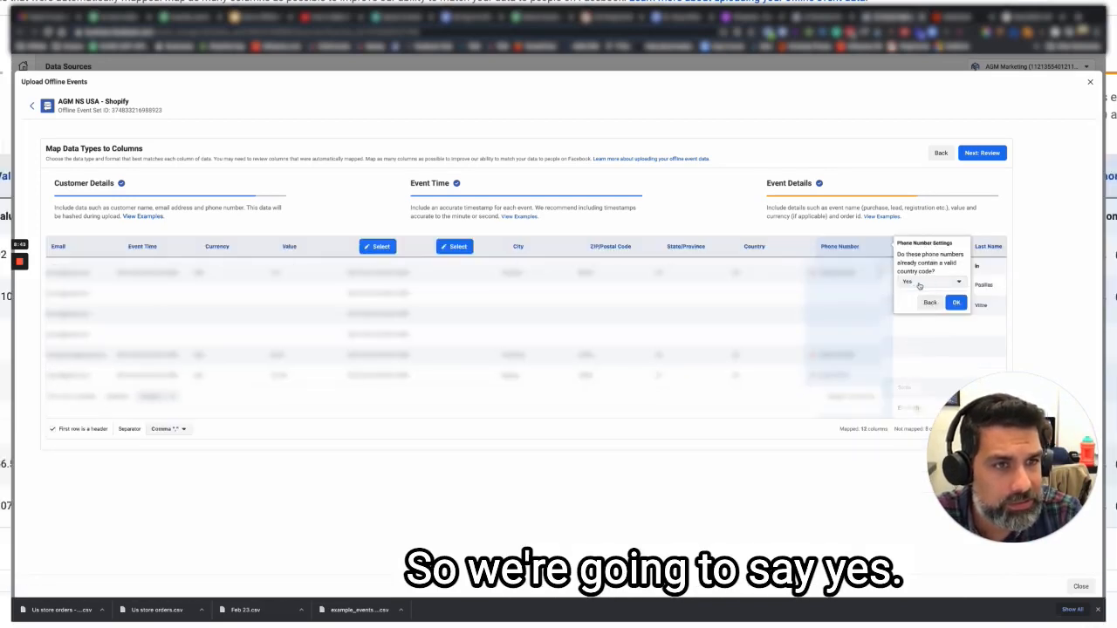
{"action": "left_click", "coordinate": [955, 302]}
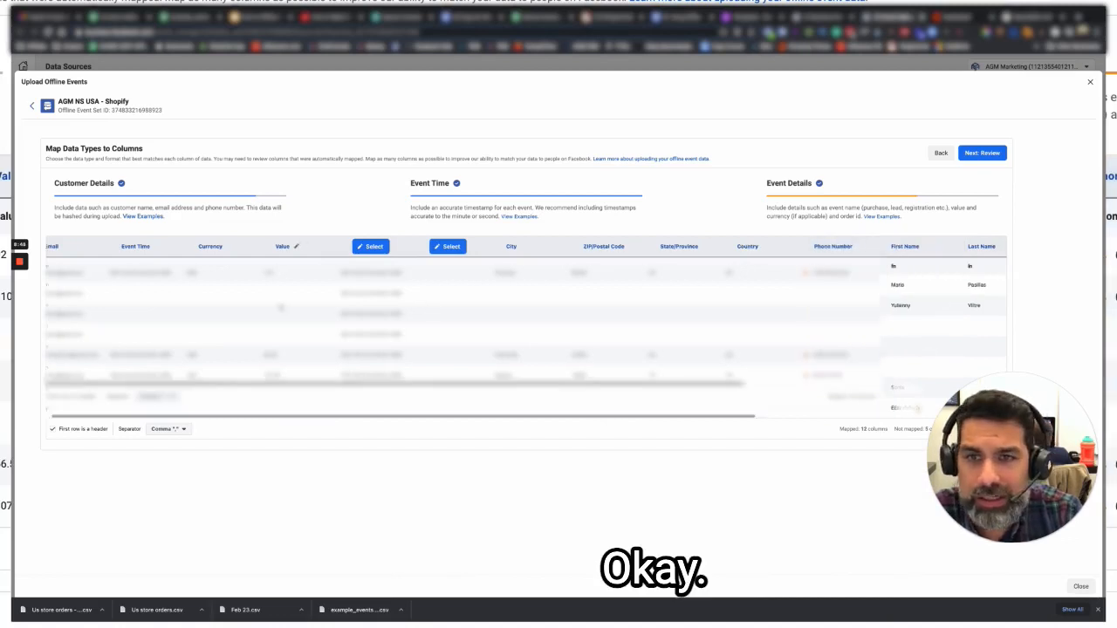
Step: Proceed to the sample upload review and read the solution given for the sample events that were not accepted
{"action": "scroll", "coordinate": [281, 307], "scroll_direction": "right", "scroll_amount": 3}
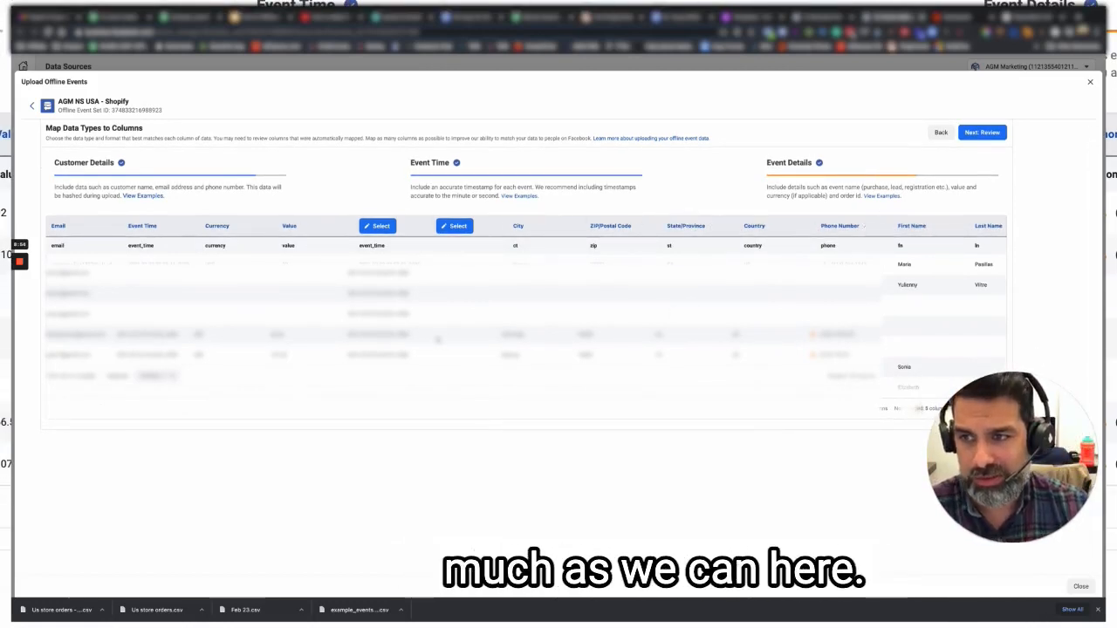
{"action": "left_click", "coordinate": [1000, 136]}
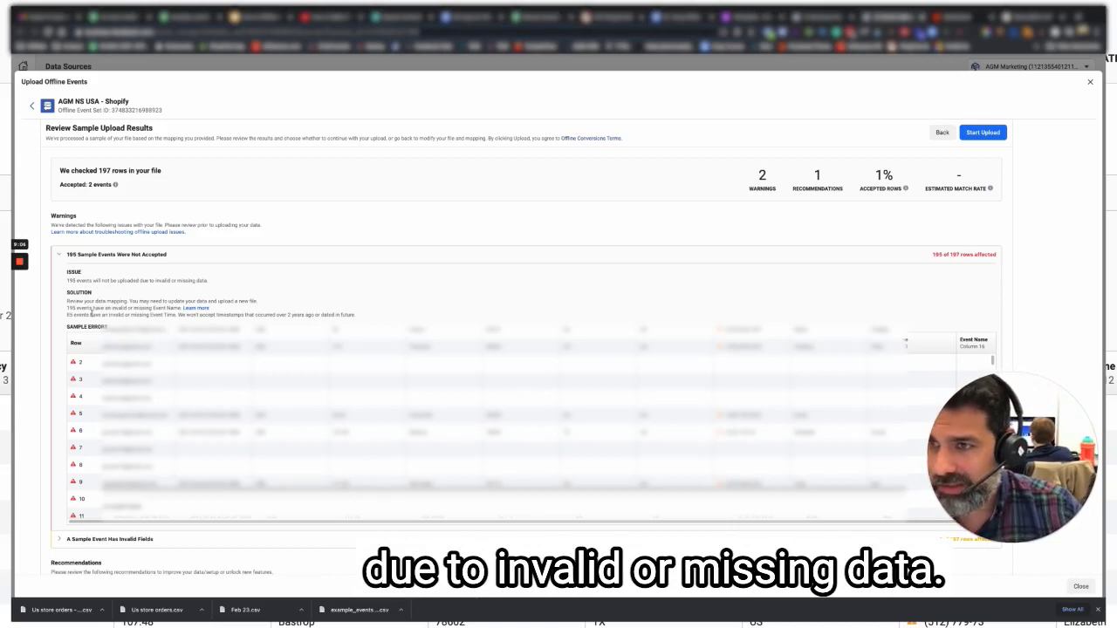
{"action": "left_click_drag", "start_coordinate": [75, 302], "coordinate": [245, 302]}
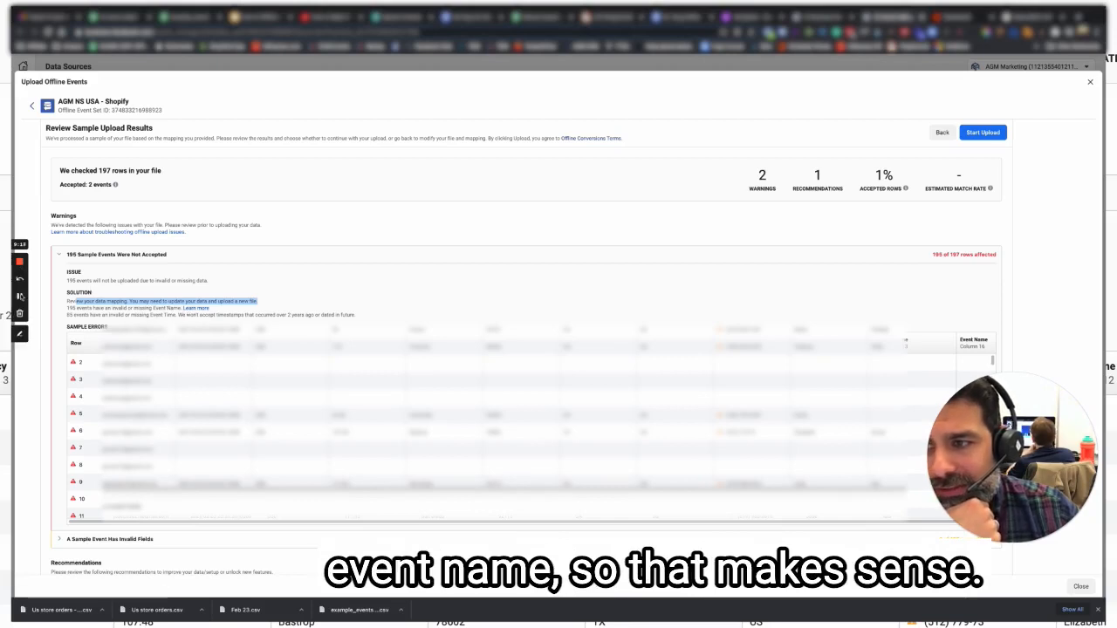
{"action": "left_click", "coordinate": [20, 297]}
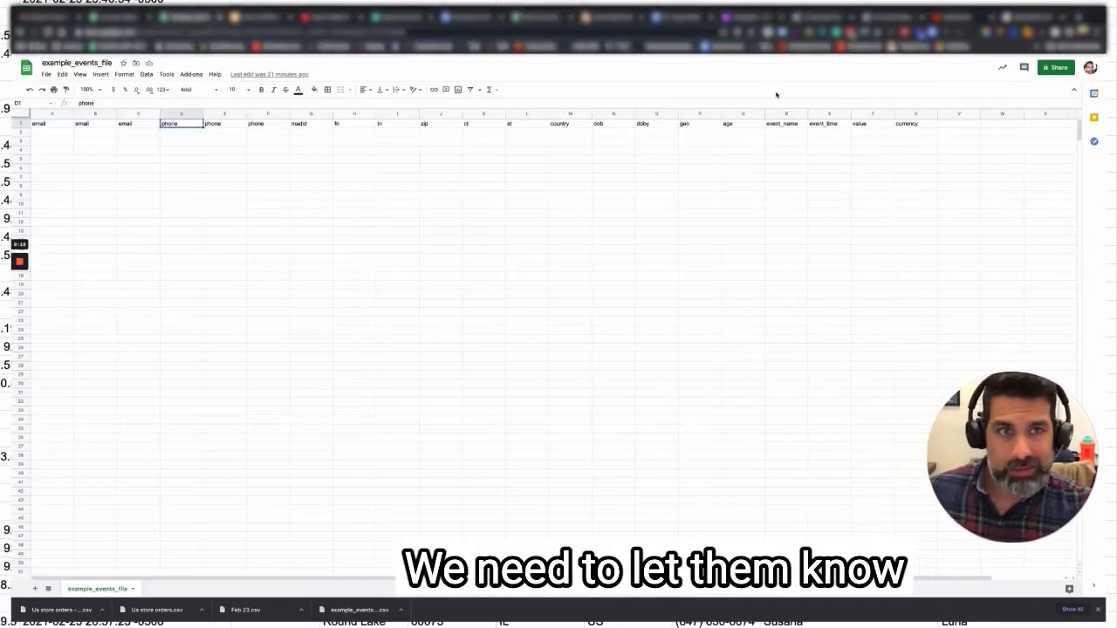
Step: Copy the event_name header from example_events_file into cell P1 of Us store orders
{"action": "left_click", "coordinate": [839, 127]}
{"action": "left_click", "coordinate": [784, 125]}
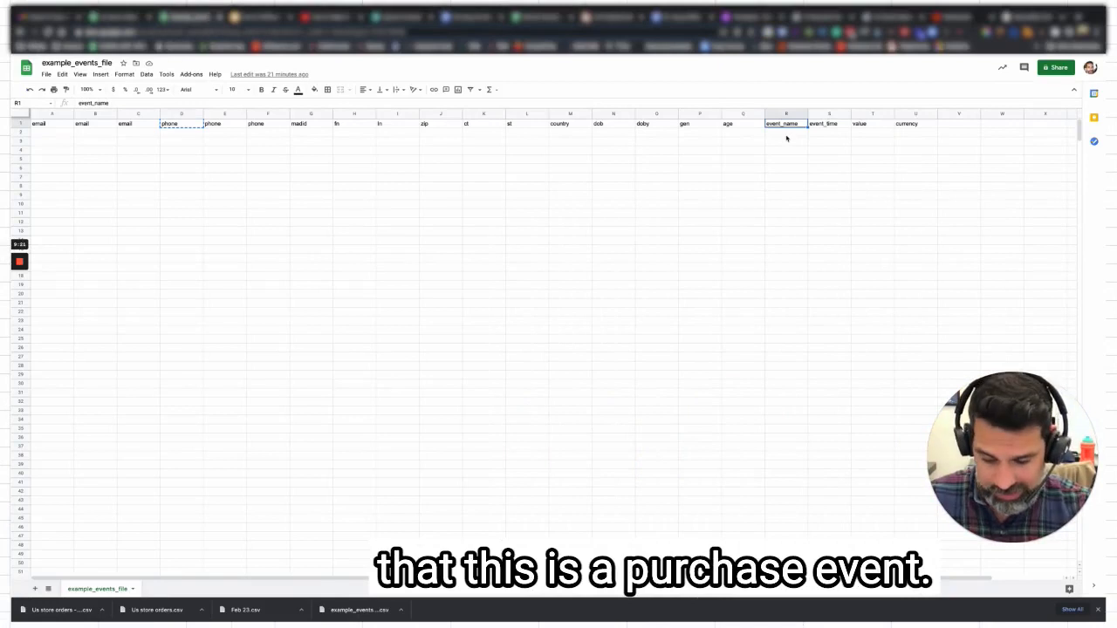
{"action": "left_click", "coordinate": [136, 28]}
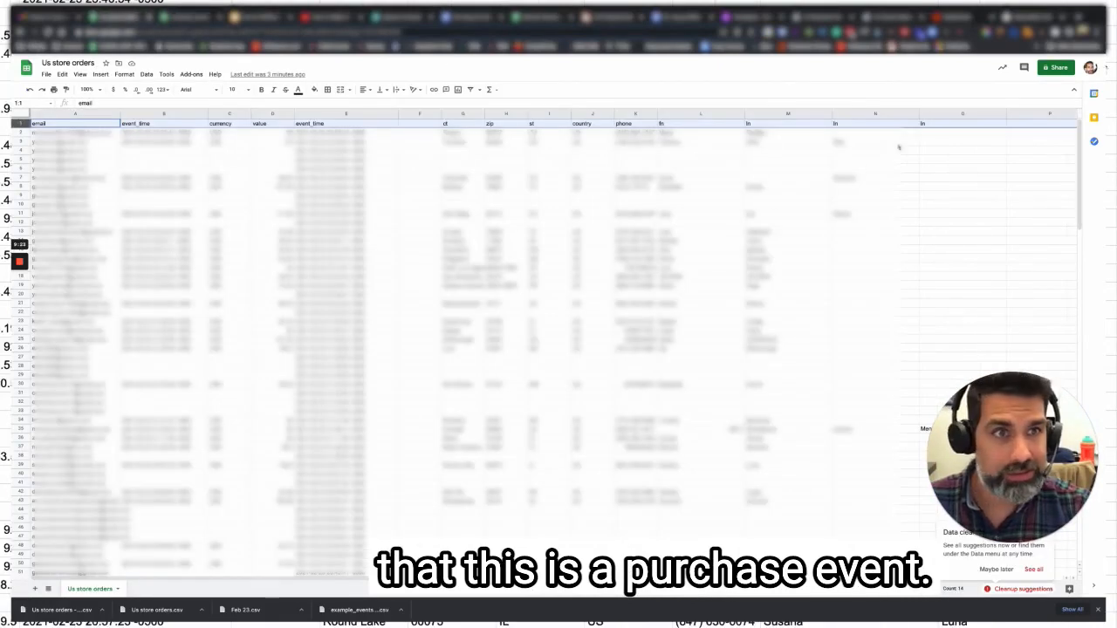
{"action": "left_click", "coordinate": [1025, 126]}
{"action": "type", "text": "event_name"}
Step: Fill the event_name column with purchase from cell P2 down the order rows and download the sheet as a CSV file
{"action": "left_click", "coordinate": [1046, 136]}
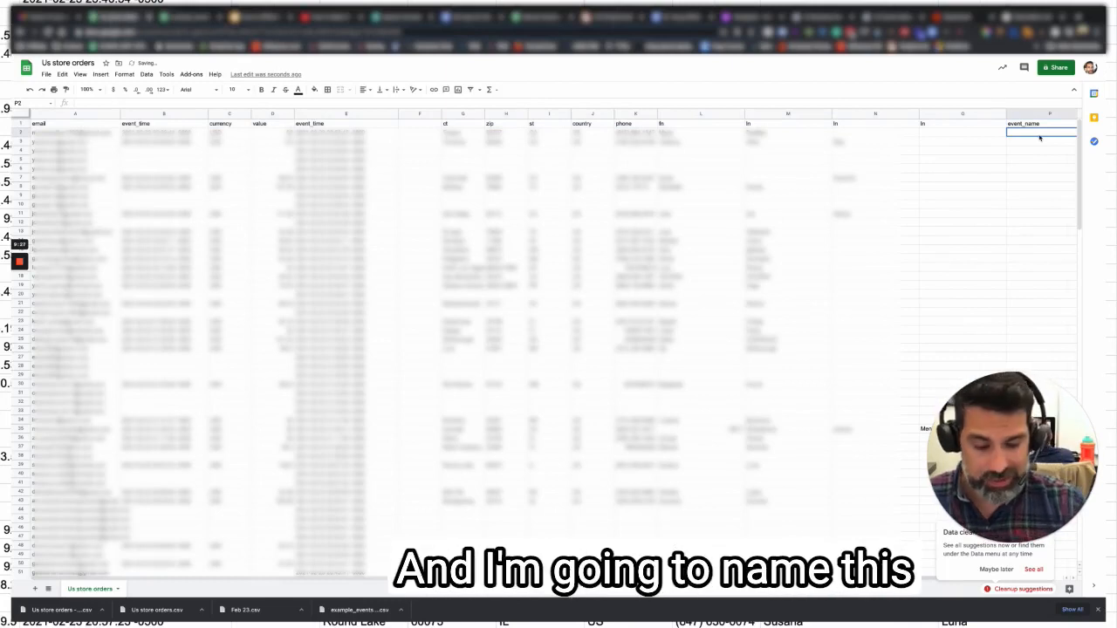
{"action": "type", "text": "purchase"}
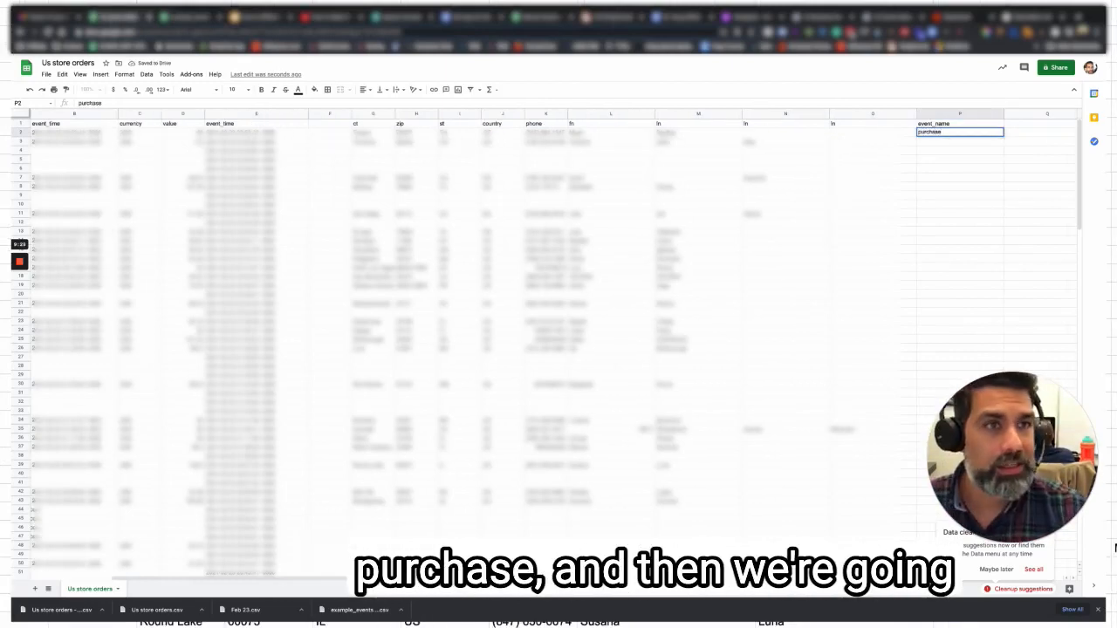
{"action": "mouse_move", "coordinate": [21, 295]}
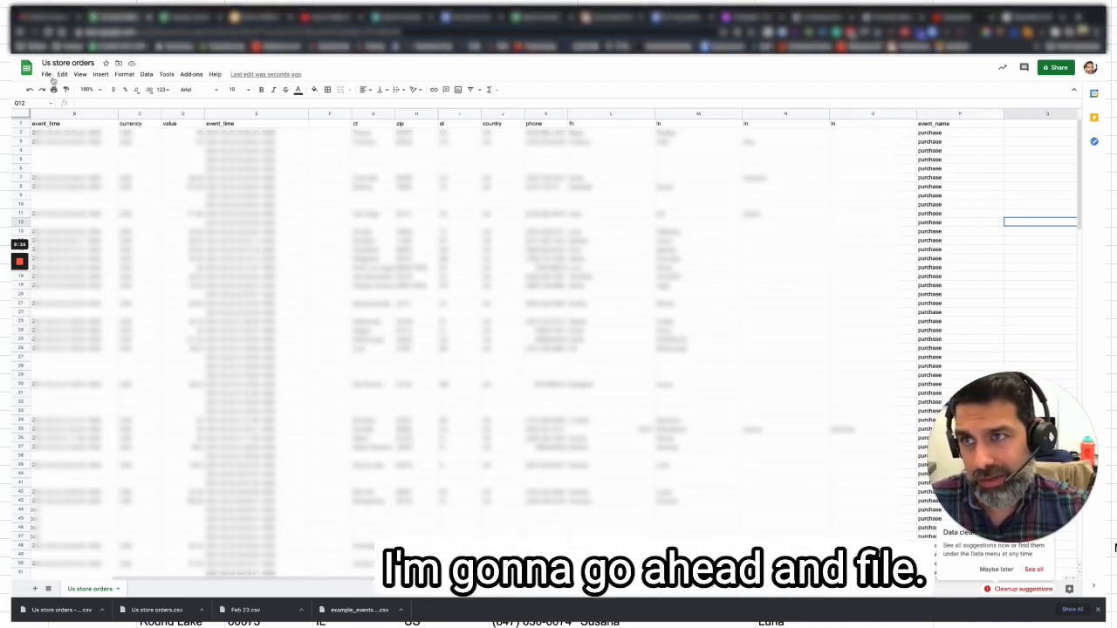
{"action": "left_click", "coordinate": [46, 75]}
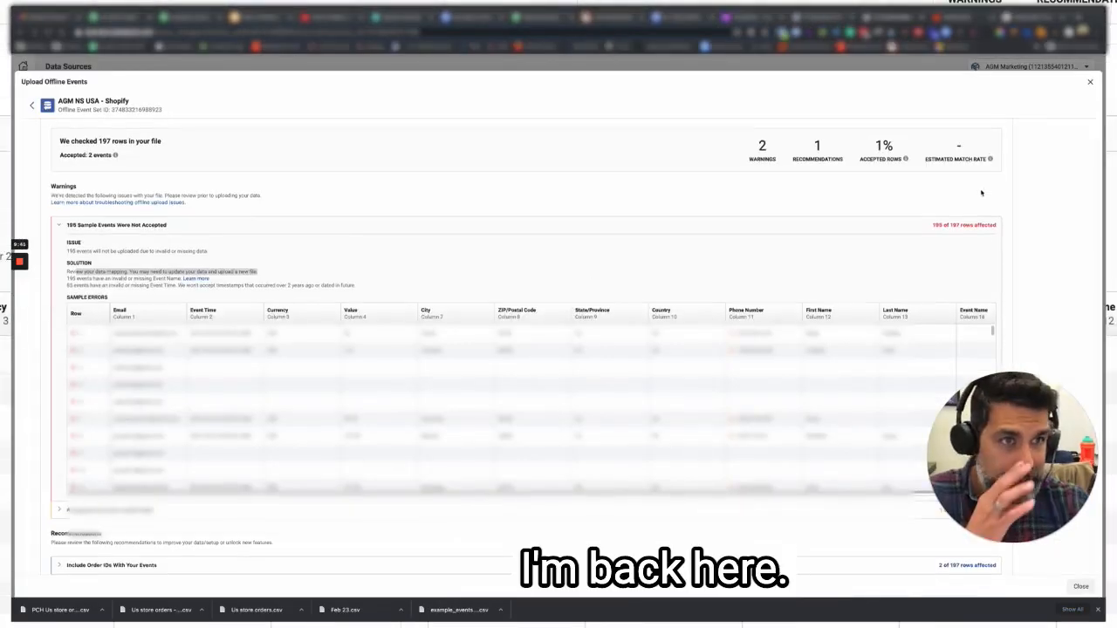
Step: Replace the selected upload file with PCH Us store orders - Us store orders (1).csv and continue to column mapping
{"action": "scroll", "coordinate": [981, 193], "scroll_direction": "up", "scroll_amount": 1}
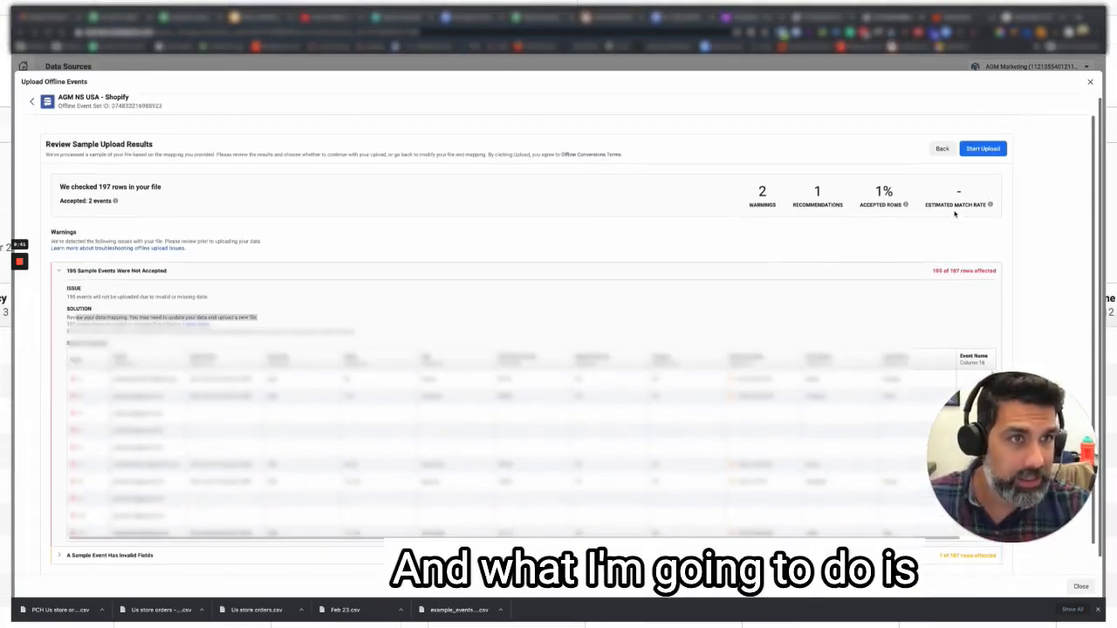
{"action": "left_click", "coordinate": [942, 149]}
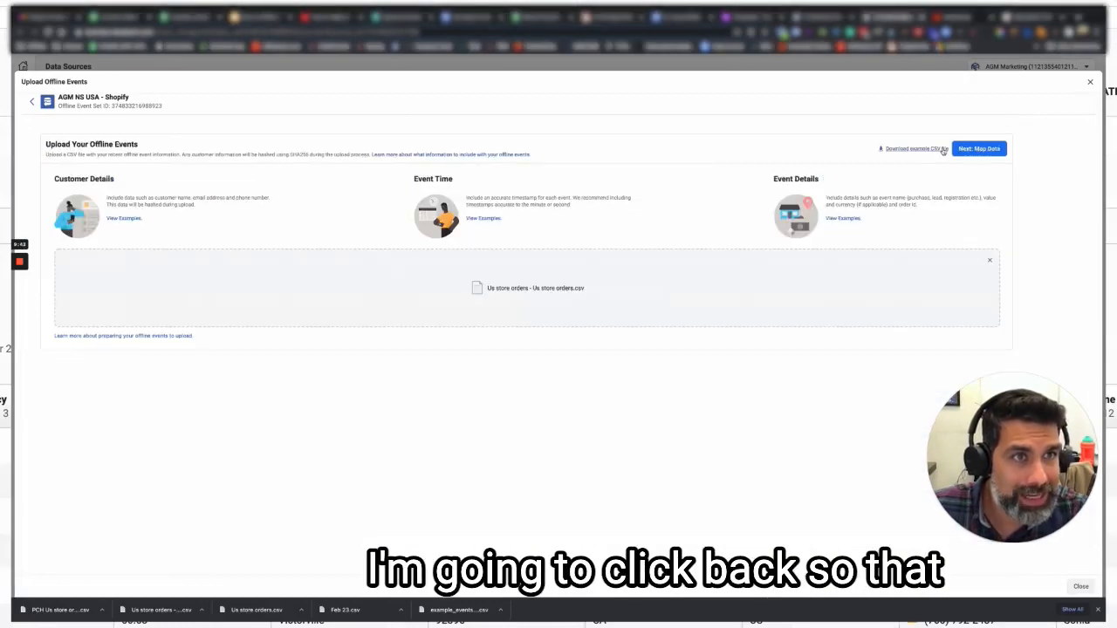
{"action": "left_click", "coordinate": [989, 260]}
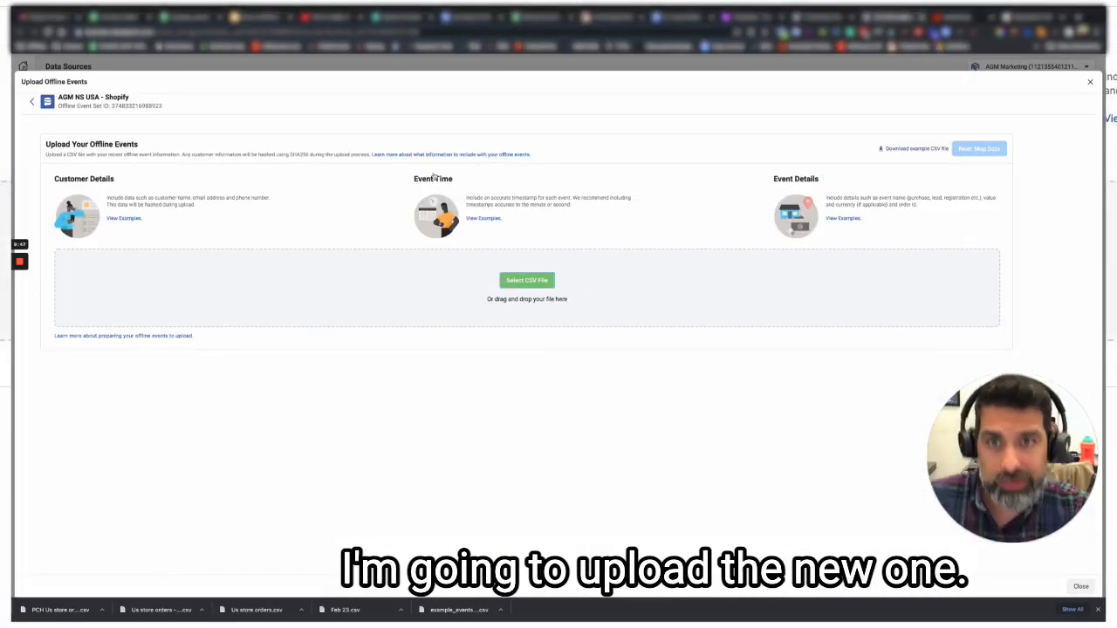
{"action": "left_click", "coordinate": [526, 280]}
{"action": "left_click", "coordinate": [496, 266]}
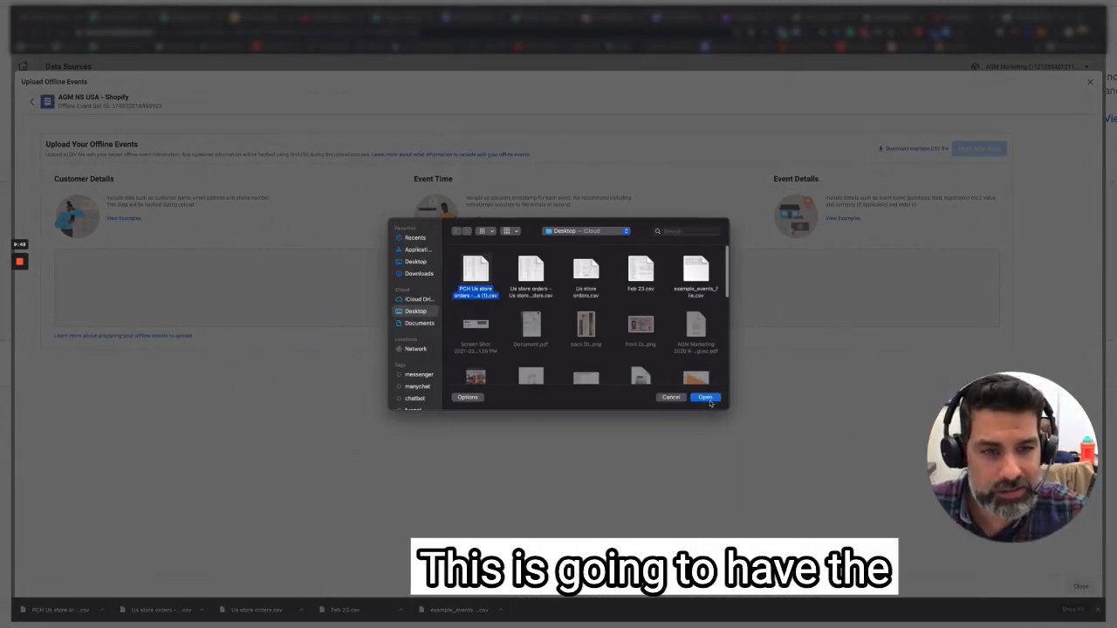
{"action": "left_click", "coordinate": [708, 399]}
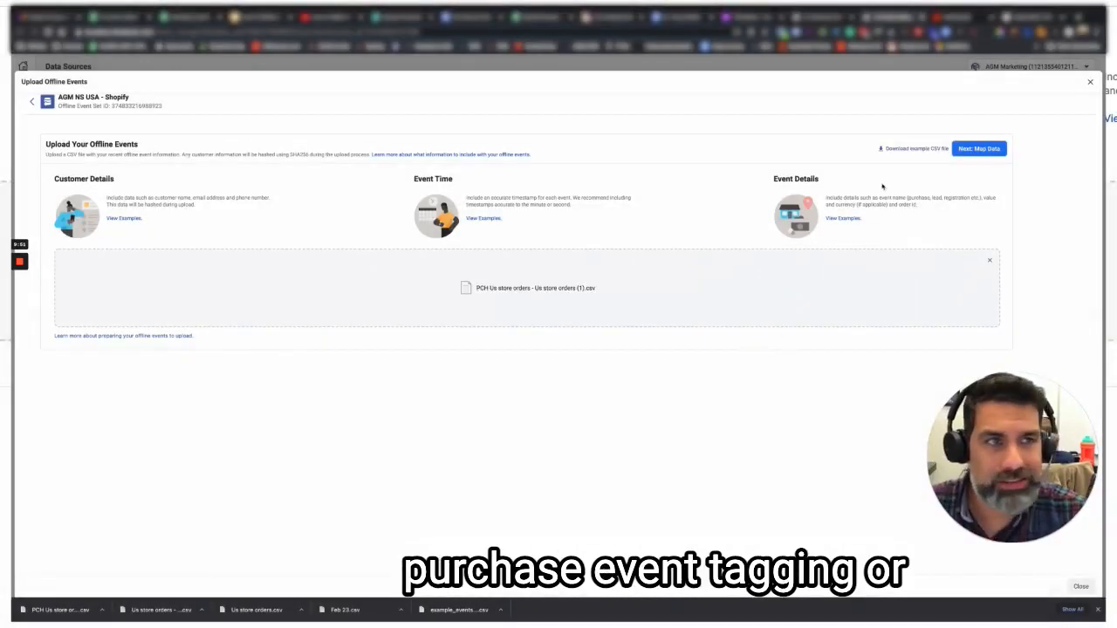
{"action": "left_click", "coordinate": [979, 148]}
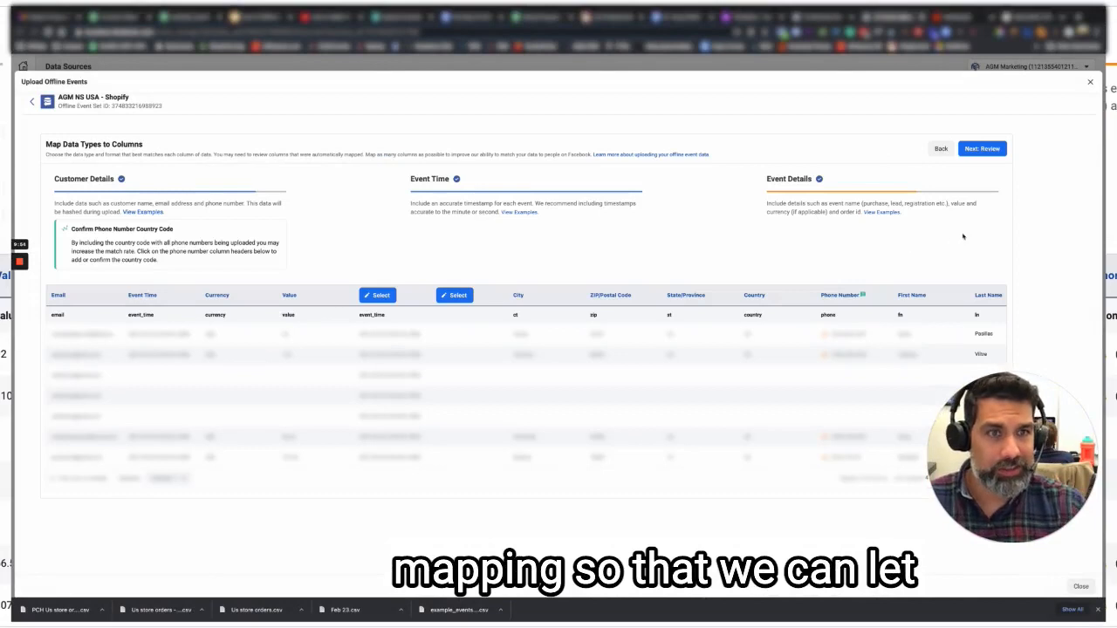
Step: Check the Event Name column mapping and set the duplicate Last Name column beside it to Ignore
{"action": "scroll", "coordinate": [932, 349], "scroll_direction": "right", "scroll_amount": 5}
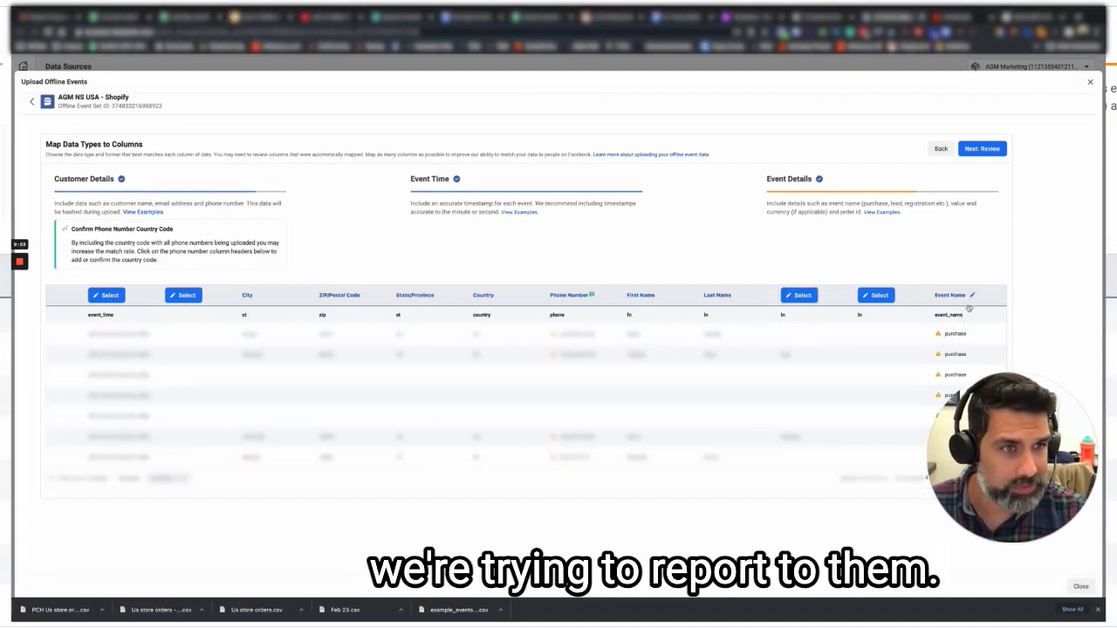
{"action": "left_click", "coordinate": [961, 315]}
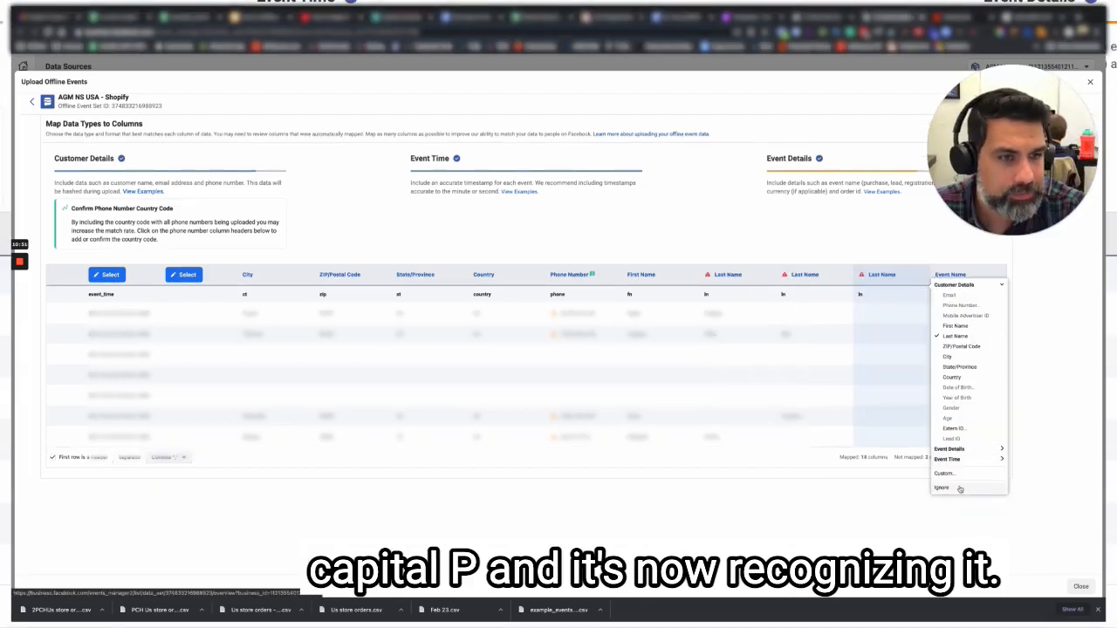
{"action": "left_click", "coordinate": [975, 474]}
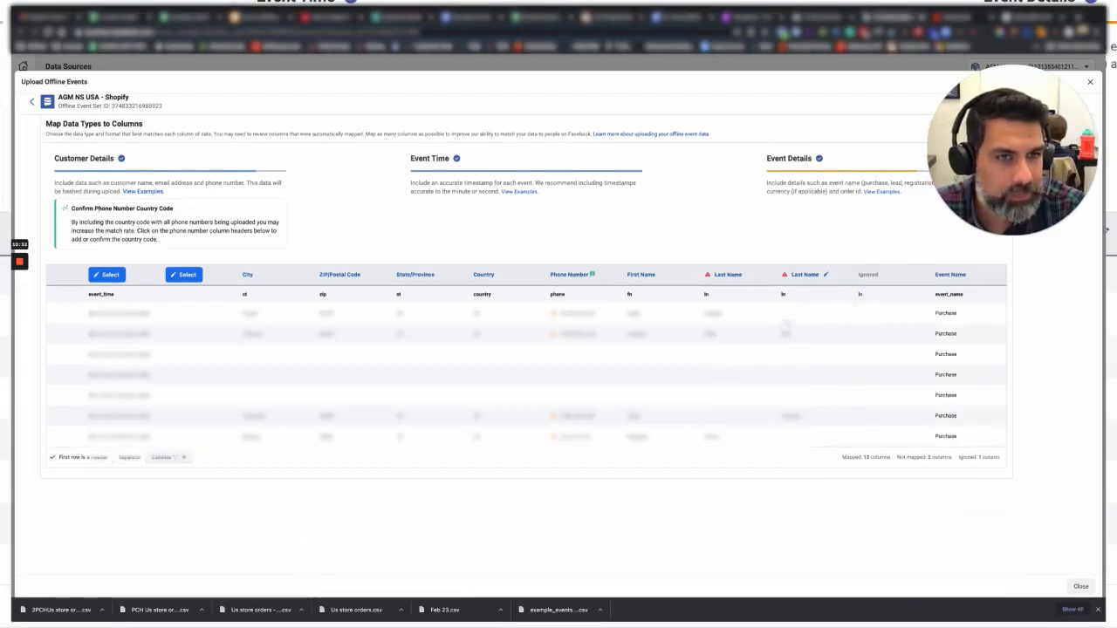
Step: Set the remaining duplicate Last Name column to Ignore and answer the Phone Number column's country code question
{"action": "left_click", "coordinate": [804, 273]}
{"action": "left_click", "coordinate": [864, 474]}
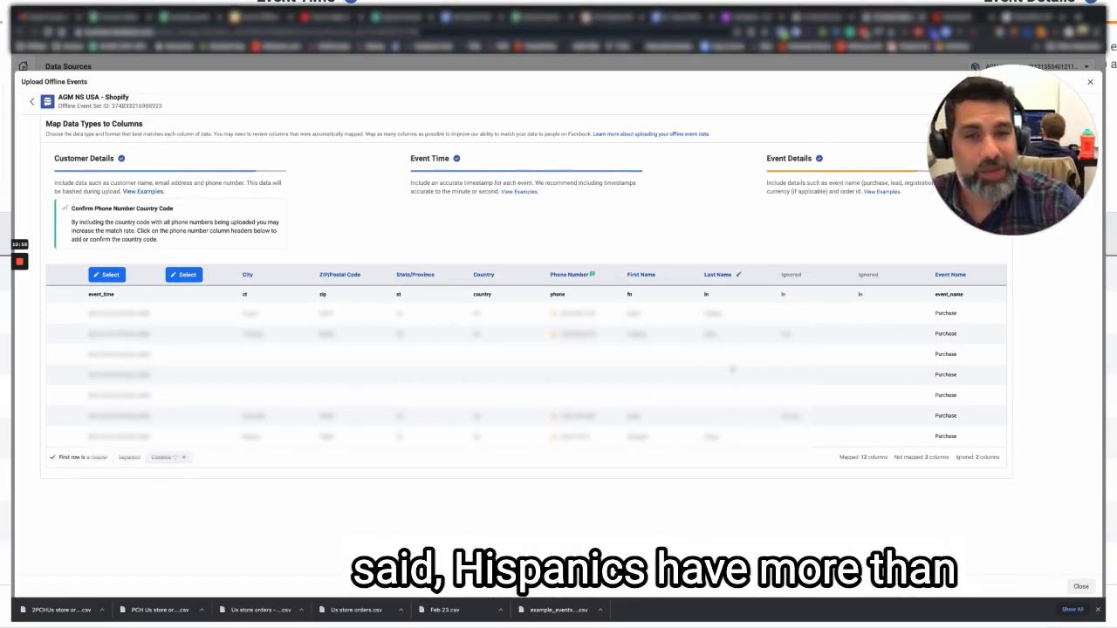
{"action": "scroll", "coordinate": [732, 370], "scroll_direction": "left", "scroll_amount": 2}
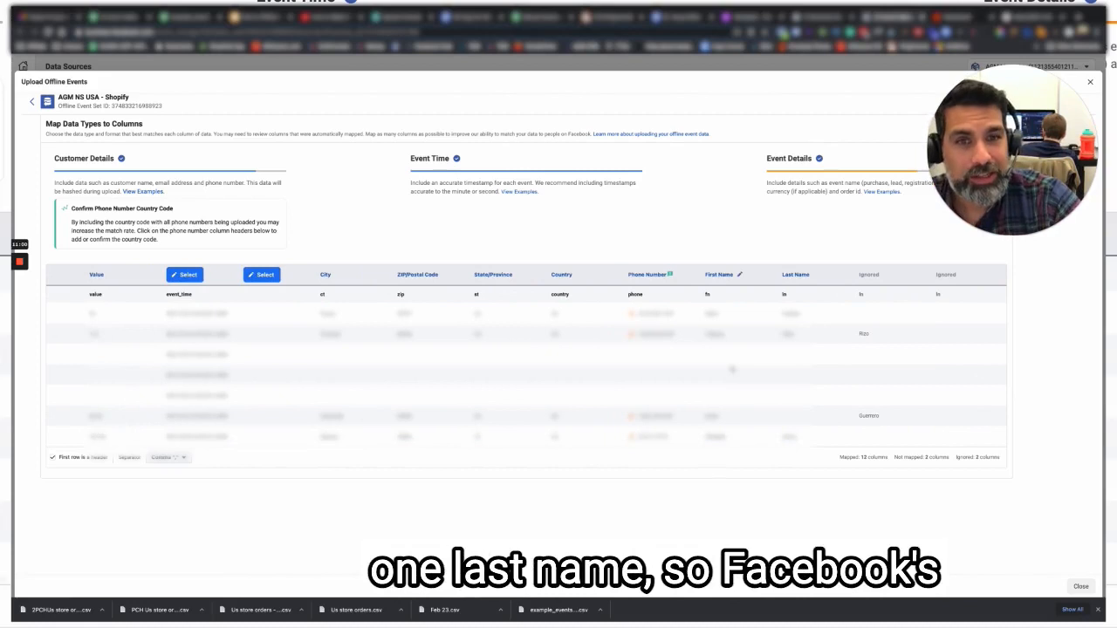
{"action": "scroll", "coordinate": [732, 370], "scroll_direction": "left", "scroll_amount": 2}
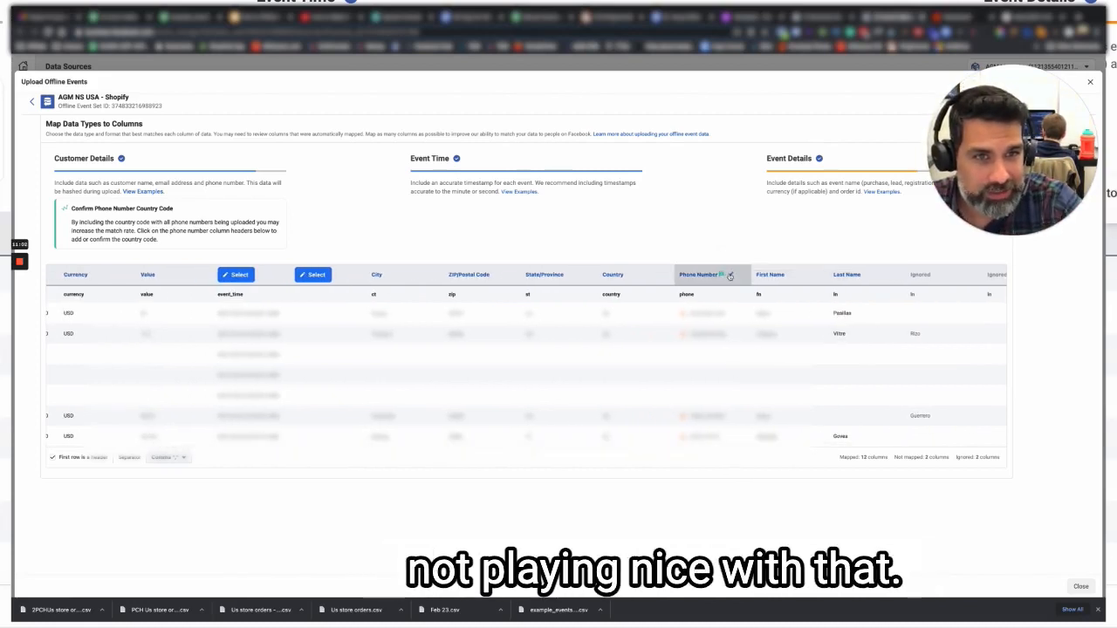
{"action": "left_click", "coordinate": [732, 275]}
{"action": "left_click", "coordinate": [789, 312]}
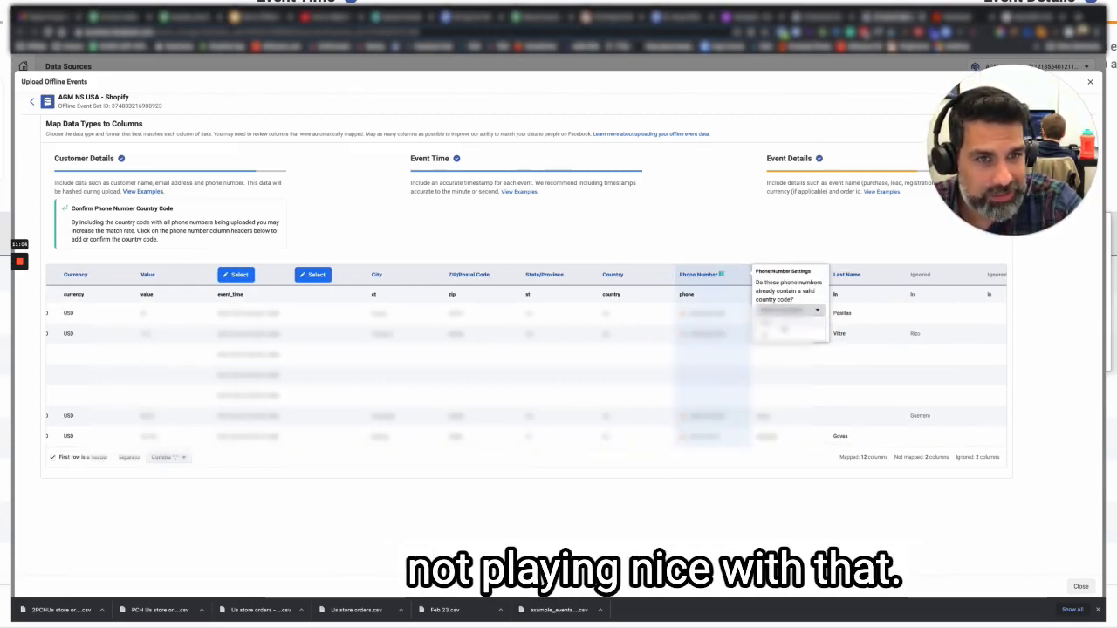
{"action": "left_click", "coordinate": [783, 325]}
{"action": "left_click", "coordinate": [813, 279]}
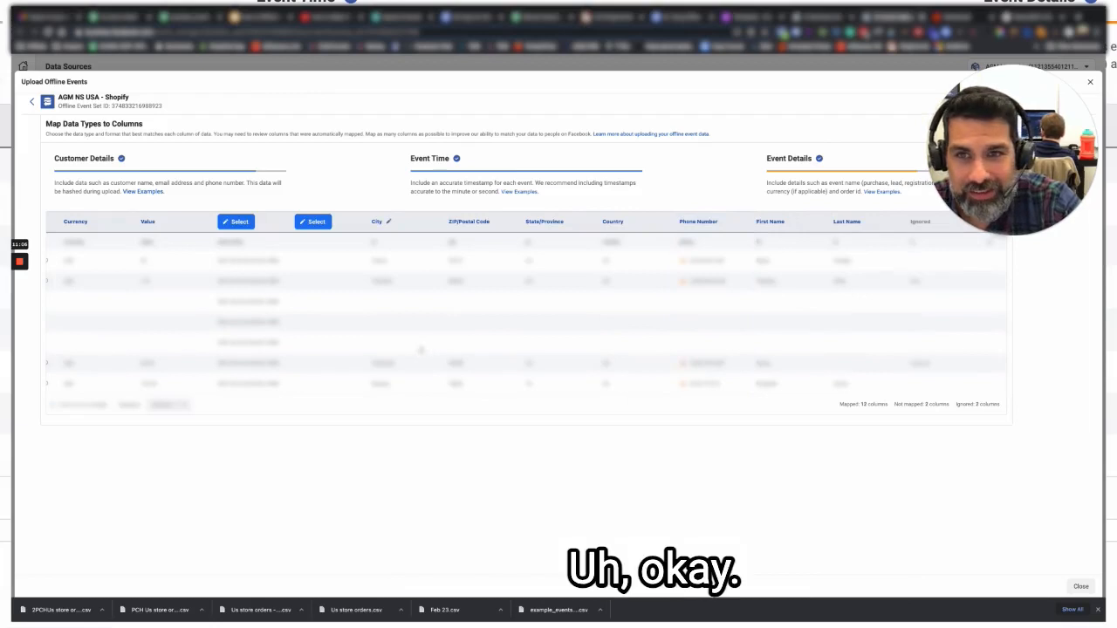
Step: Try to map the unmapped event_time column beside Value as Event Time
{"action": "scroll", "coordinate": [443, 349], "scroll_direction": "left", "scroll_amount": 3}
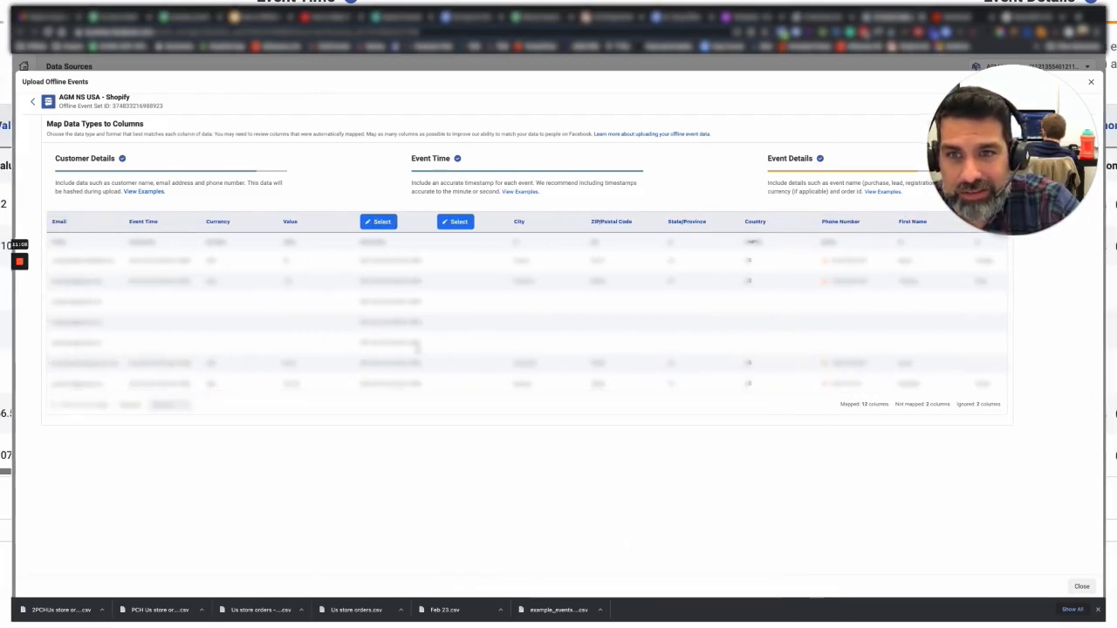
{"action": "left_click", "coordinate": [377, 222]}
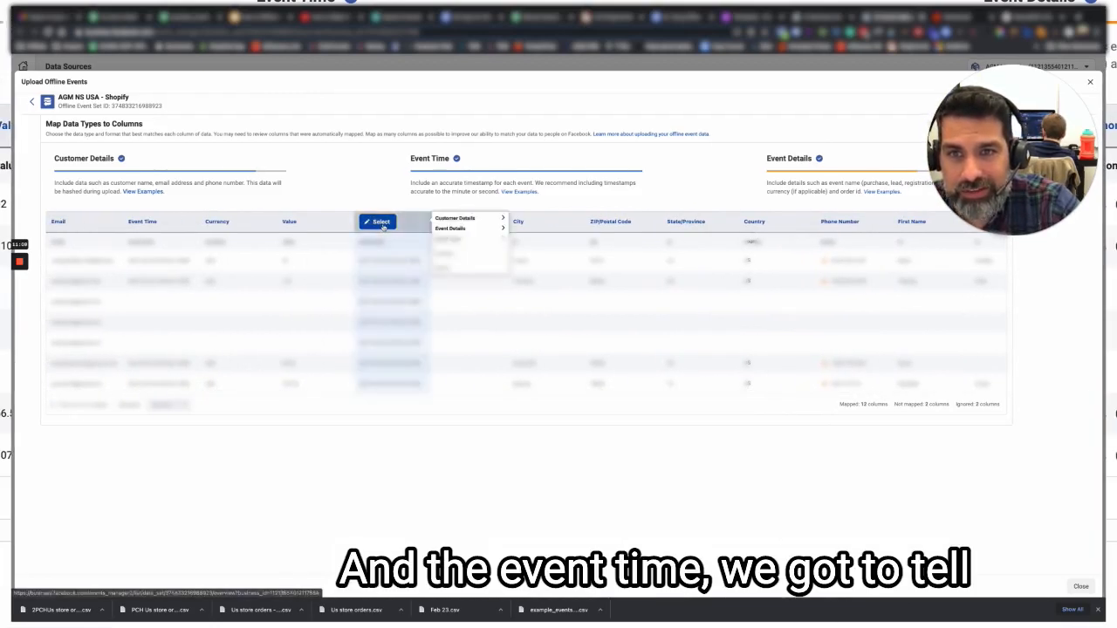
{"action": "left_click", "coordinate": [469, 223]}
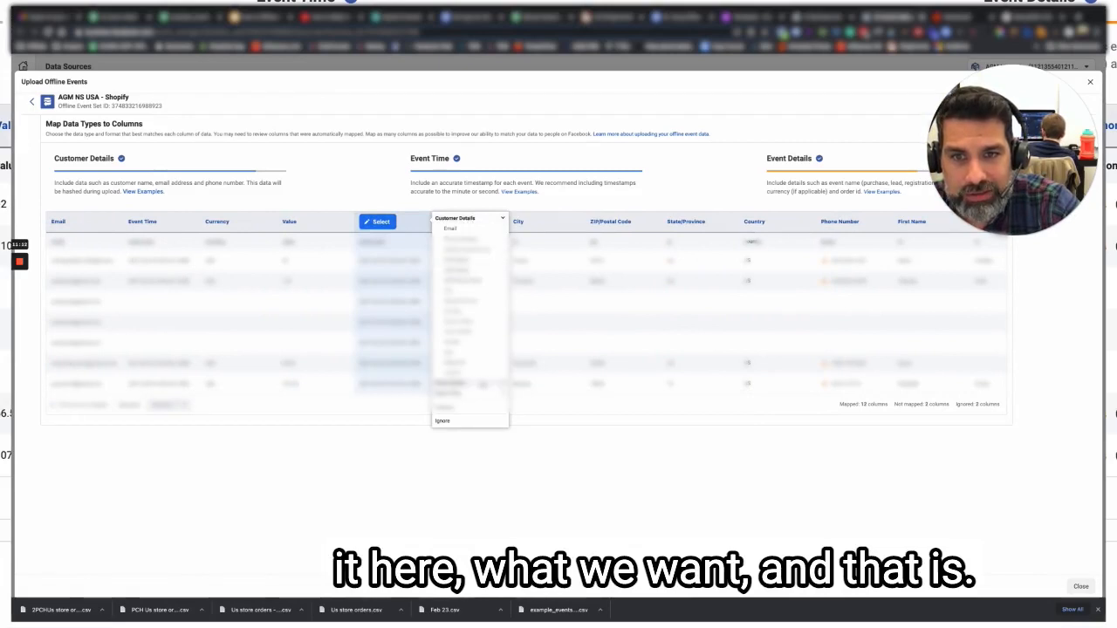
{"action": "left_click", "coordinate": [476, 383]}
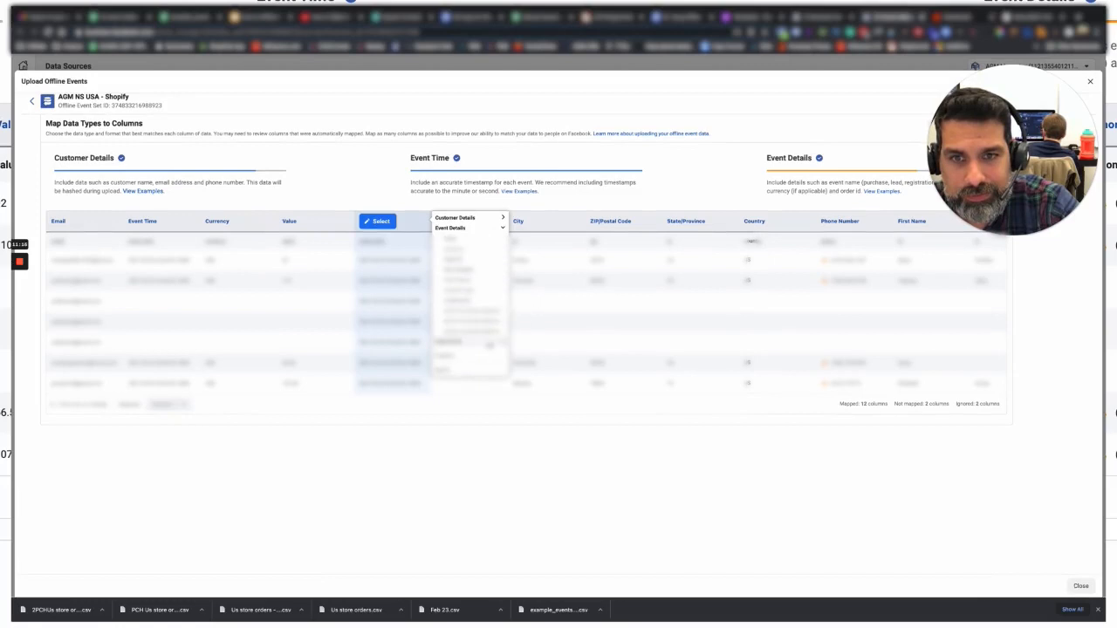
{"action": "left_click", "coordinate": [470, 344]}
{"action": "left_click", "coordinate": [469, 251]}
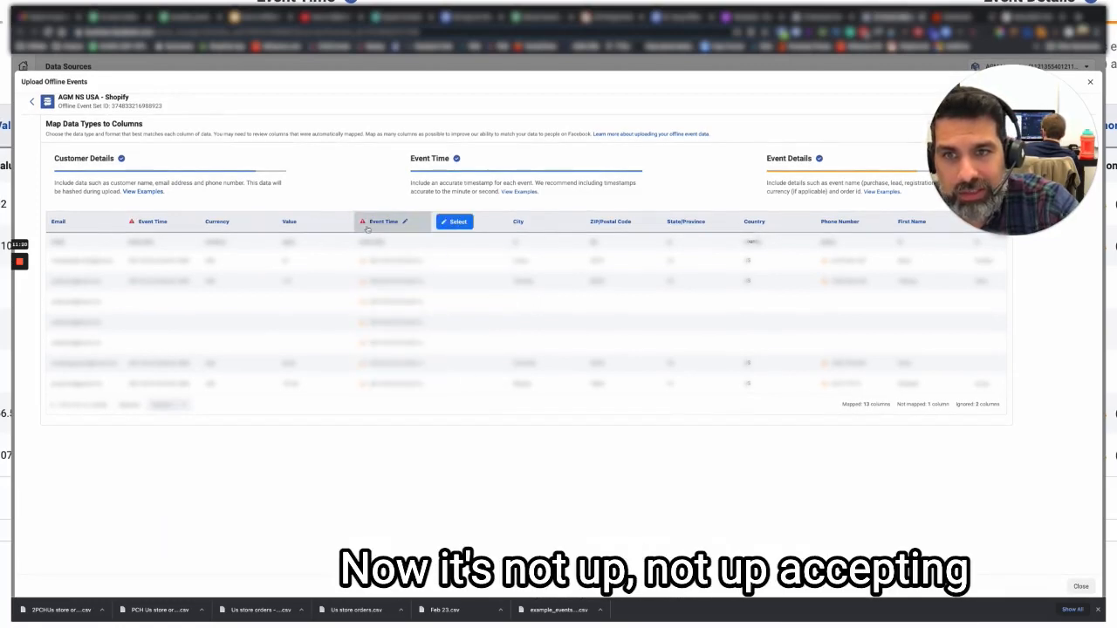
{"action": "mouse_move", "coordinate": [362, 224]}
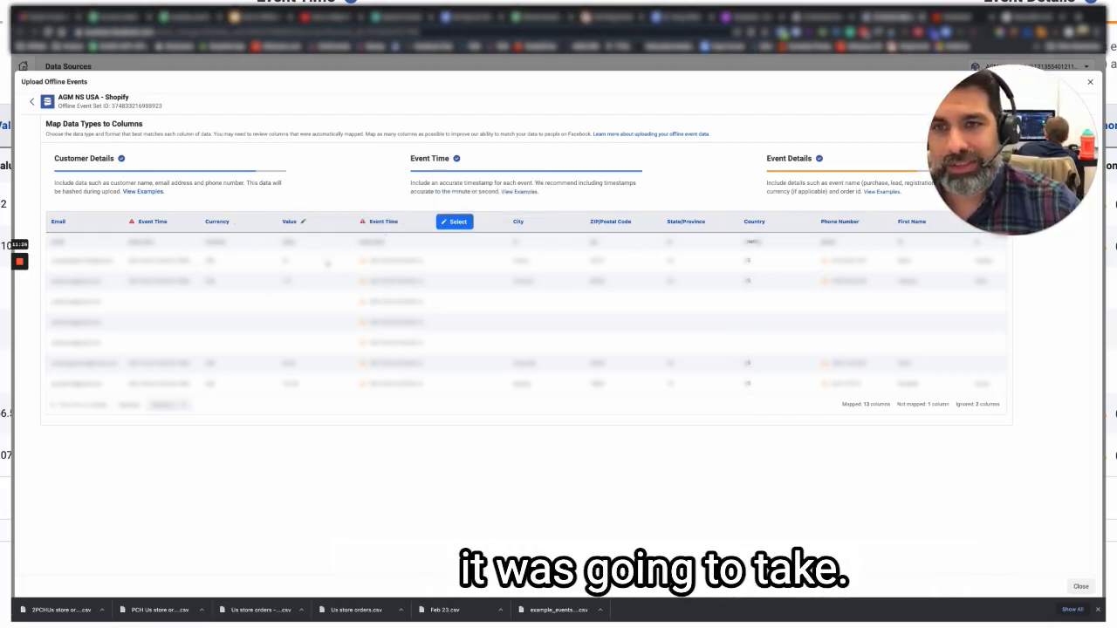
Step: Set the second event_time column and the blank column beside it to Ignore, and continue to the review
{"action": "scroll", "coordinate": [397, 218], "scroll_direction": "down", "scroll_amount": 1}
{"action": "left_click", "coordinate": [407, 207]}
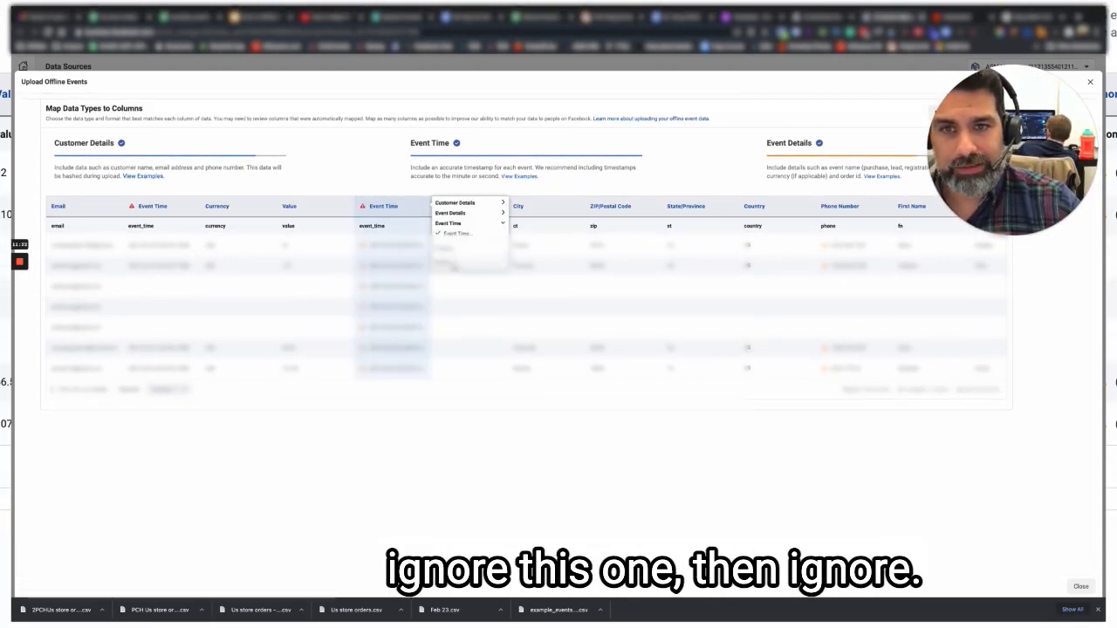
{"action": "left_click", "coordinate": [440, 263]}
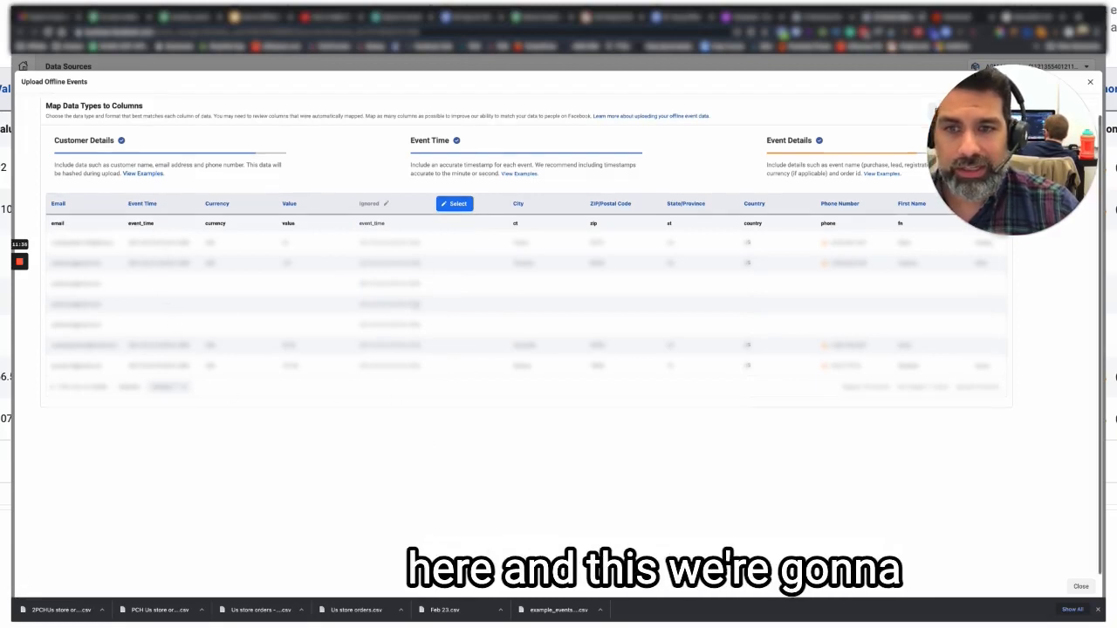
{"action": "left_click", "coordinate": [454, 206]}
{"action": "left_click", "coordinate": [529, 253]}
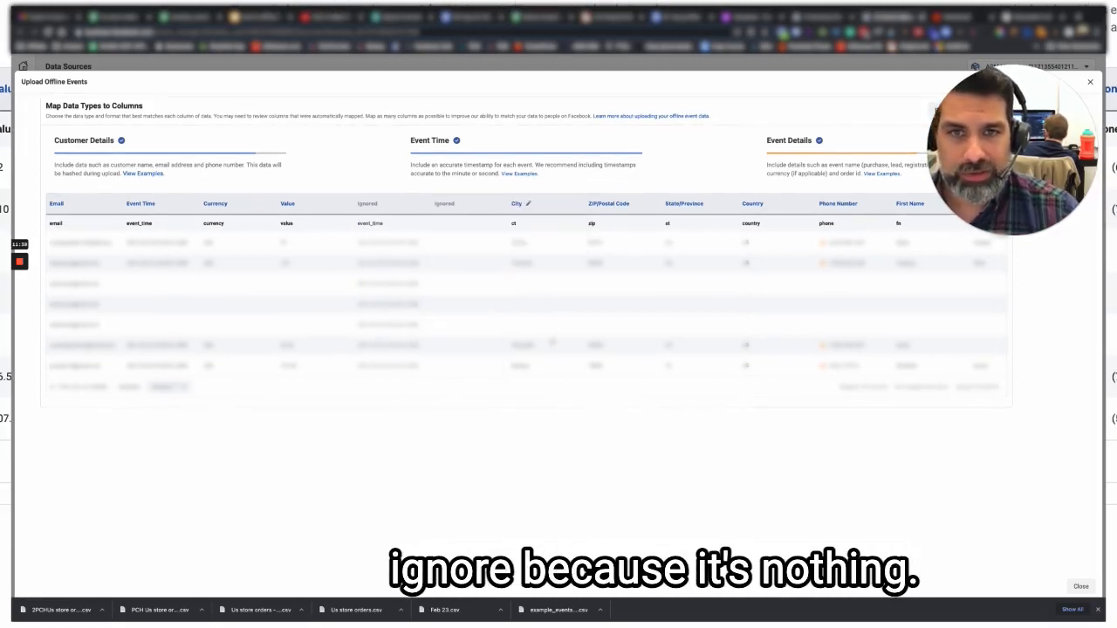
{"action": "scroll", "coordinate": [552, 333], "scroll_direction": "right", "scroll_amount": 3}
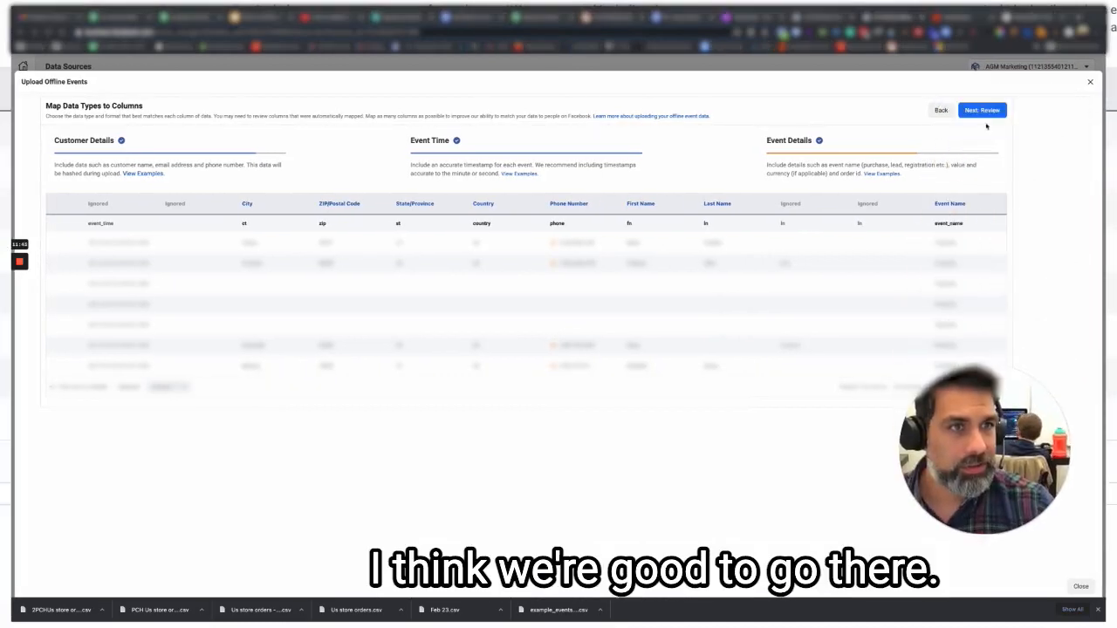
{"action": "left_click", "coordinate": [980, 110]}
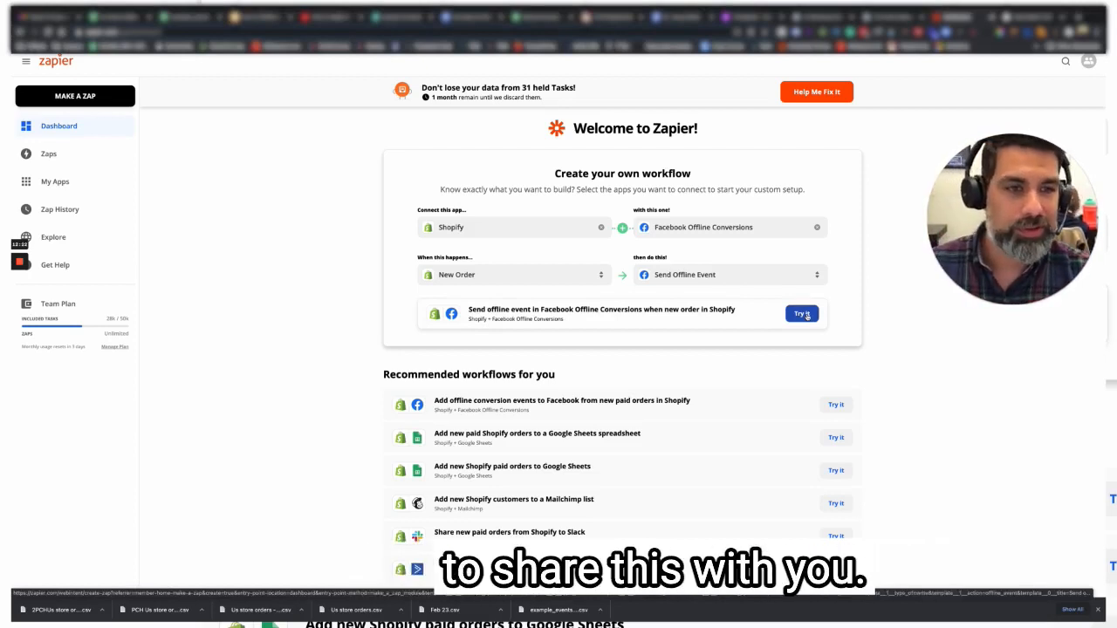
Step: In Zapier, start the Shopify New Order to Facebook Send Offline Event workflow and connect the NaturalSlim USA store by installing Zapier in Shopify
{"action": "left_click", "coordinate": [802, 314]}
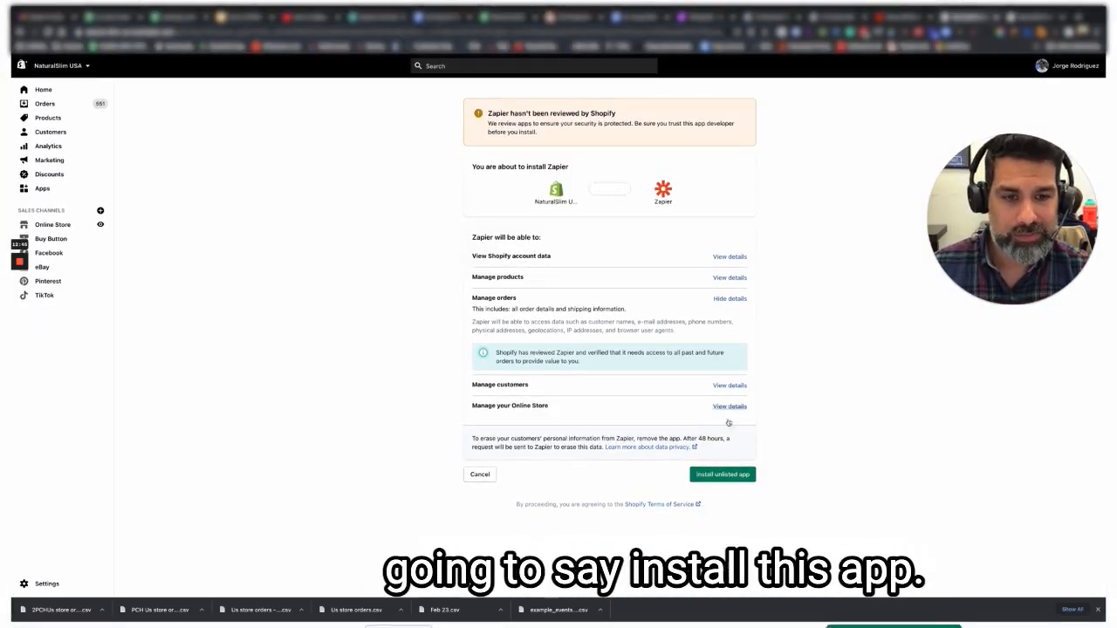
{"action": "left_click", "coordinate": [723, 474]}
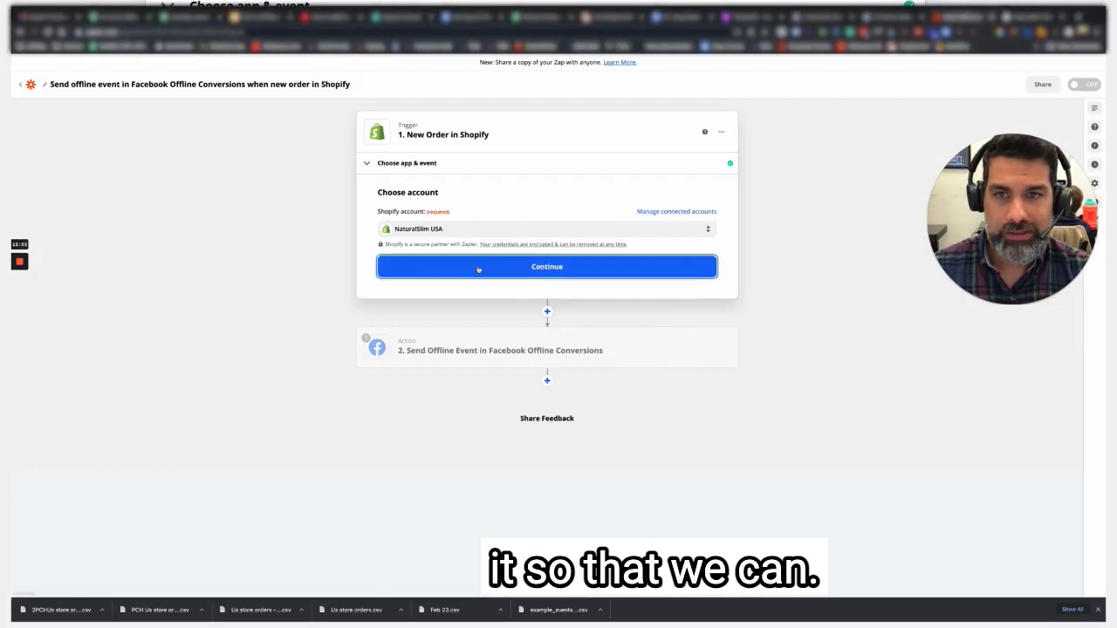
{"action": "left_click", "coordinate": [476, 267]}
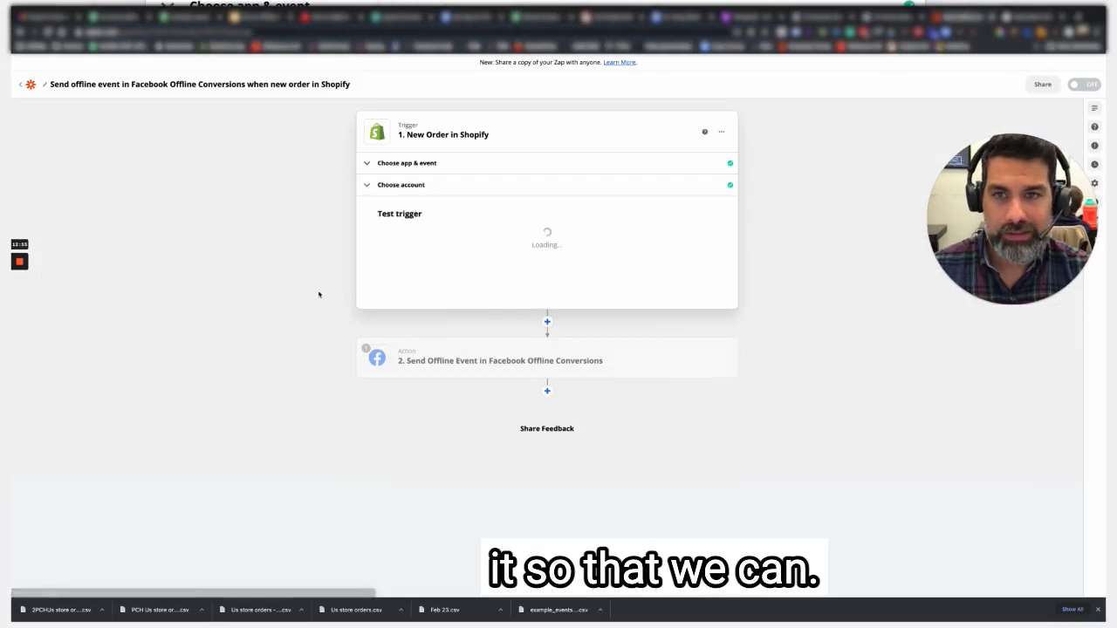
Step: Test the New Order in Shopify trigger and look through the sample order
{"action": "left_click", "coordinate": [547, 342]}
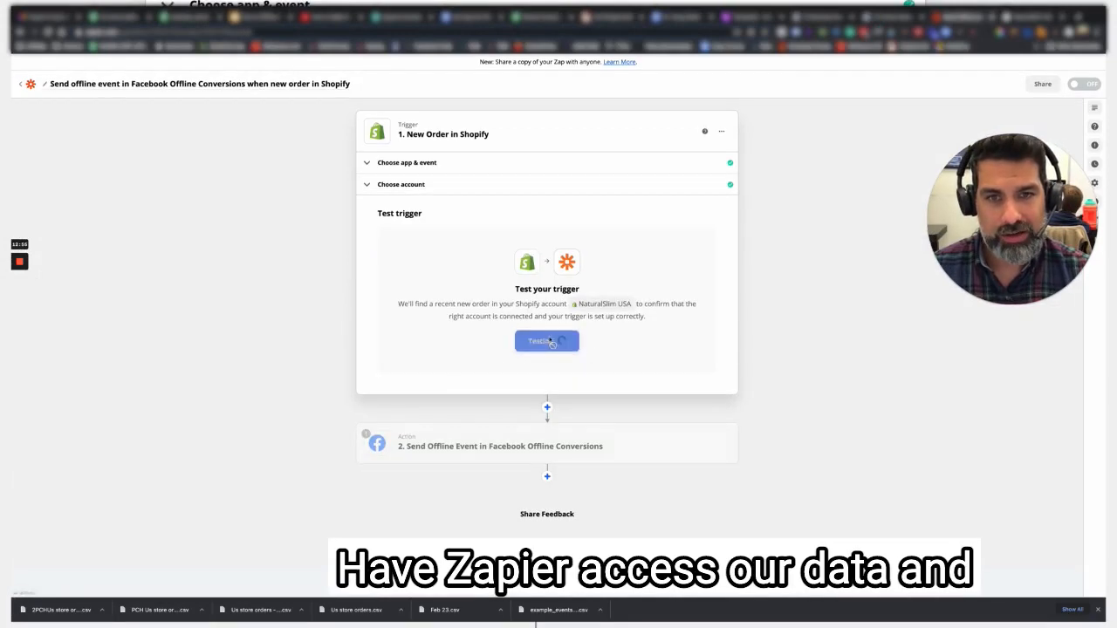
{"action": "scroll", "coordinate": [360, 335], "scroll_direction": "down", "scroll_amount": 3}
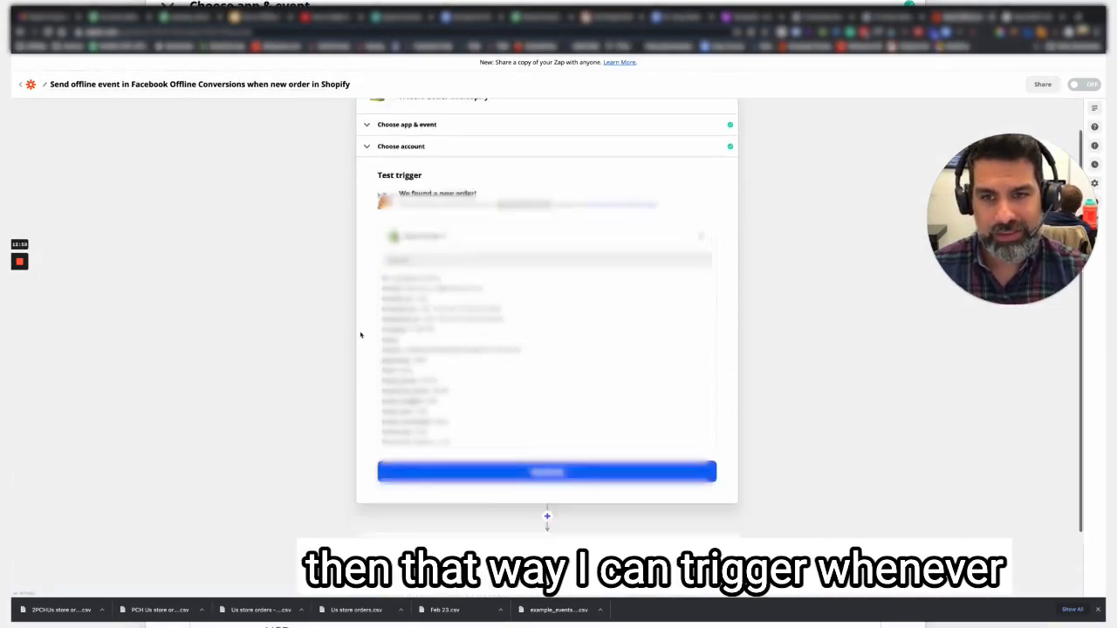
{"action": "scroll", "coordinate": [360, 335], "scroll_direction": "up", "scroll_amount": 3}
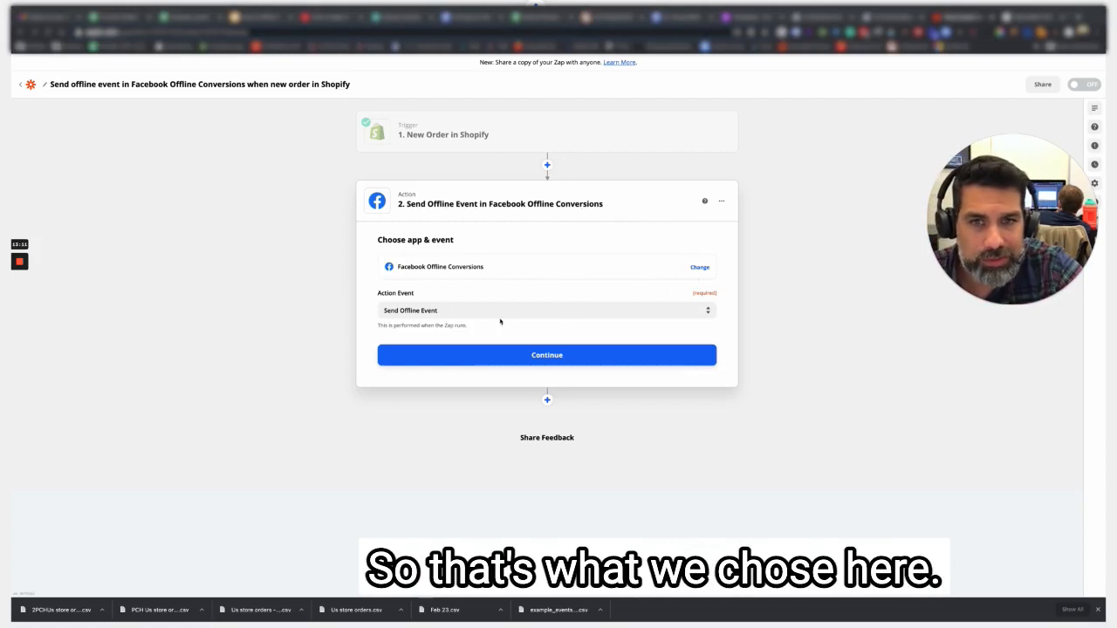
Step: Keep Send Offline Event as the action event and continue with the Facebook Offline Conversions #2 account
{"action": "left_click", "coordinate": [421, 311]}
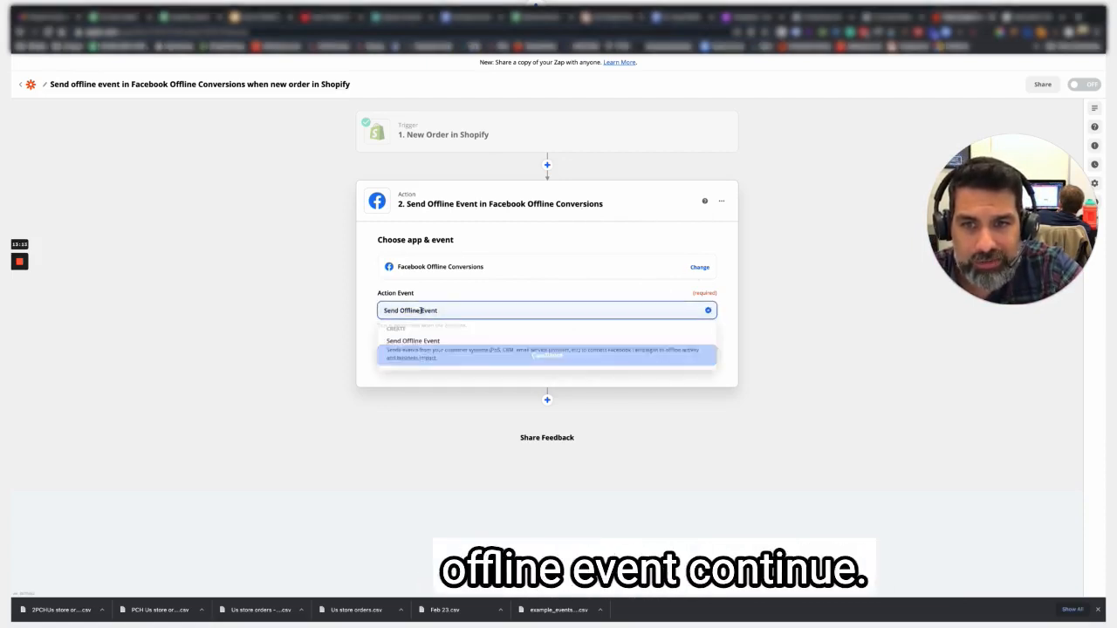
{"action": "left_click", "coordinate": [469, 355]}
{"action": "left_click", "coordinate": [468, 355]}
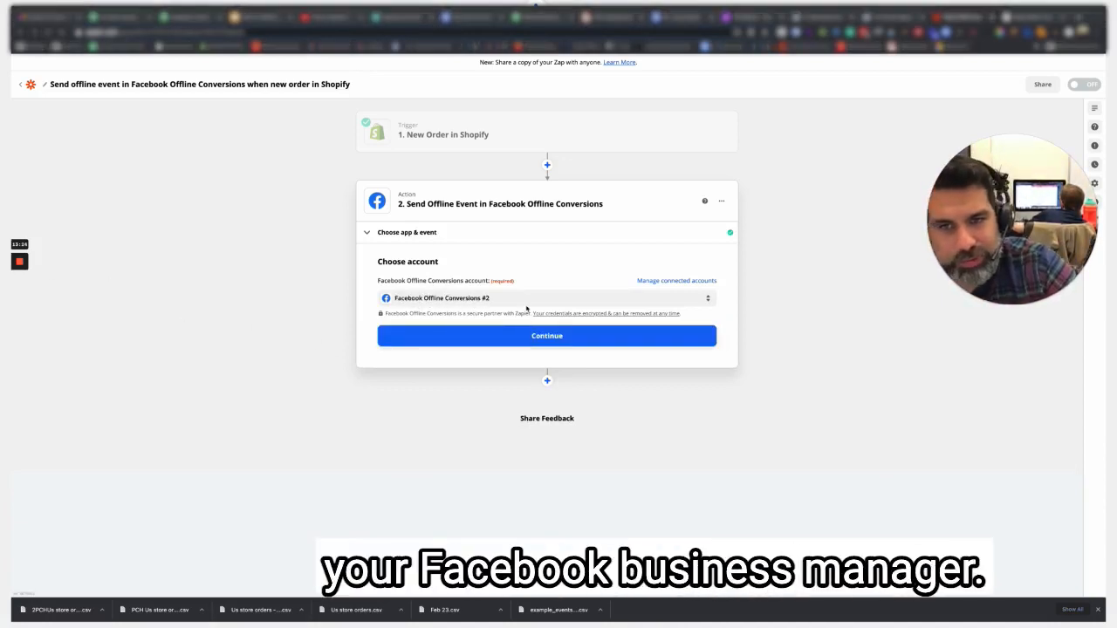
{"action": "left_click", "coordinate": [550, 338]}
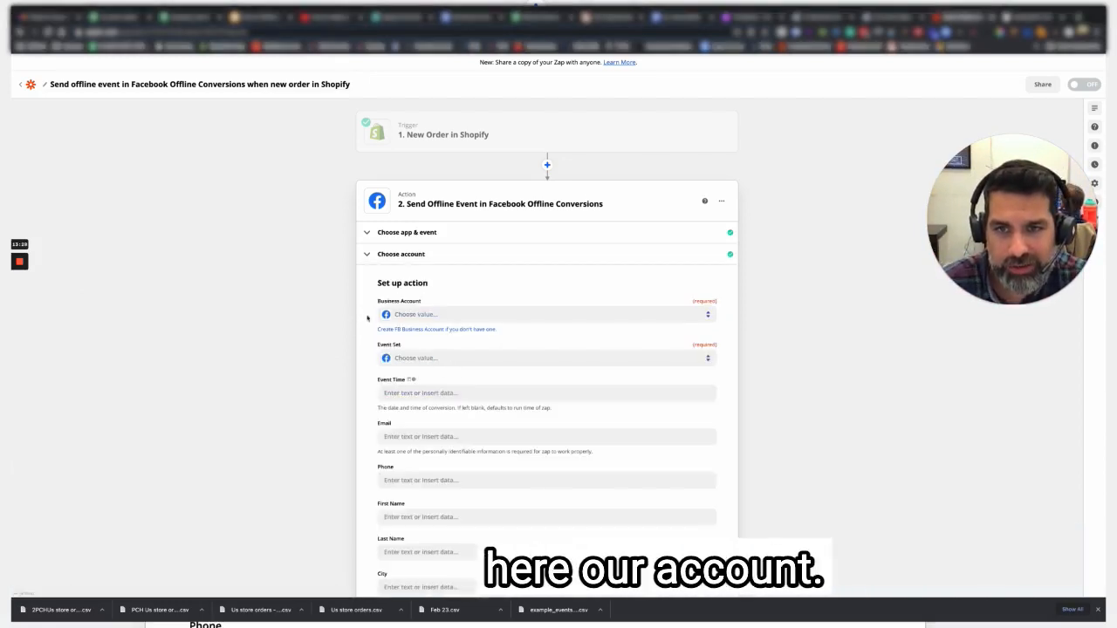
Step: Set the action's business account to AGM Marketing and its event set to AGM NS USA - Shopify
{"action": "left_click", "coordinate": [414, 315]}
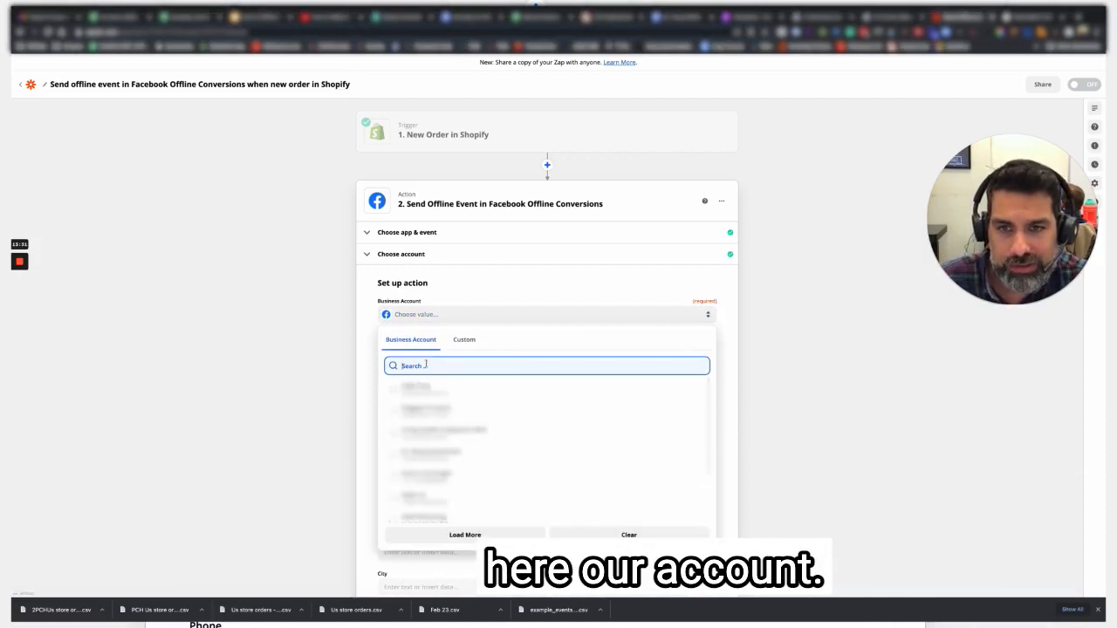
{"action": "type", "text": "agm"}
{"action": "left_click", "coordinate": [418, 387]}
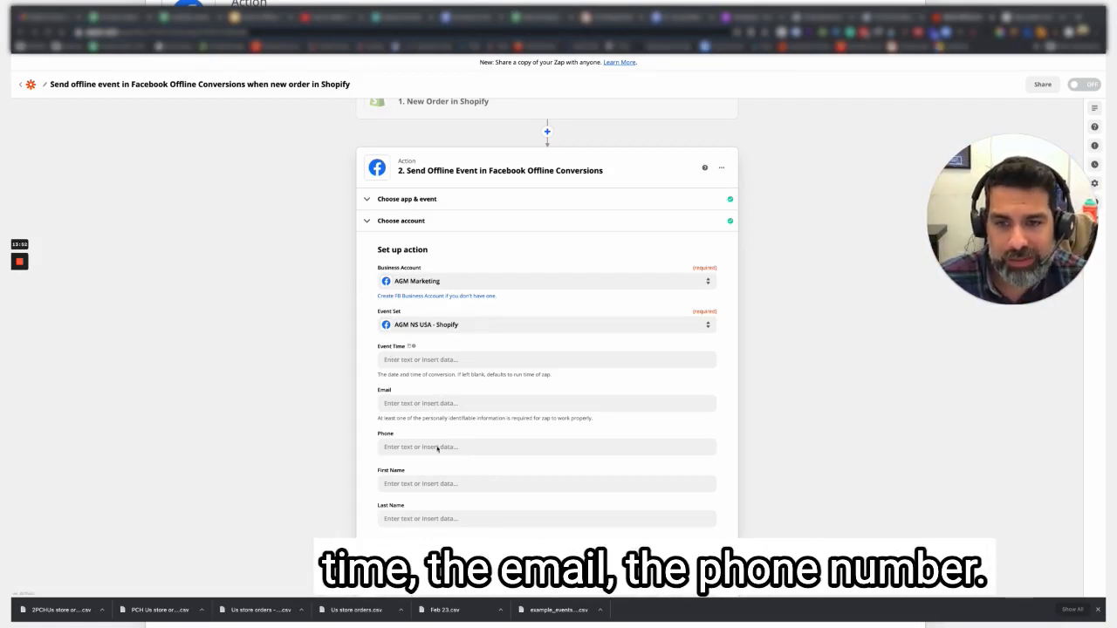
Step: Search the Shopify order data for created and map the Event Time field to Created At
{"action": "scroll", "coordinate": [436, 428], "scroll_direction": "down", "scroll_amount": 2}
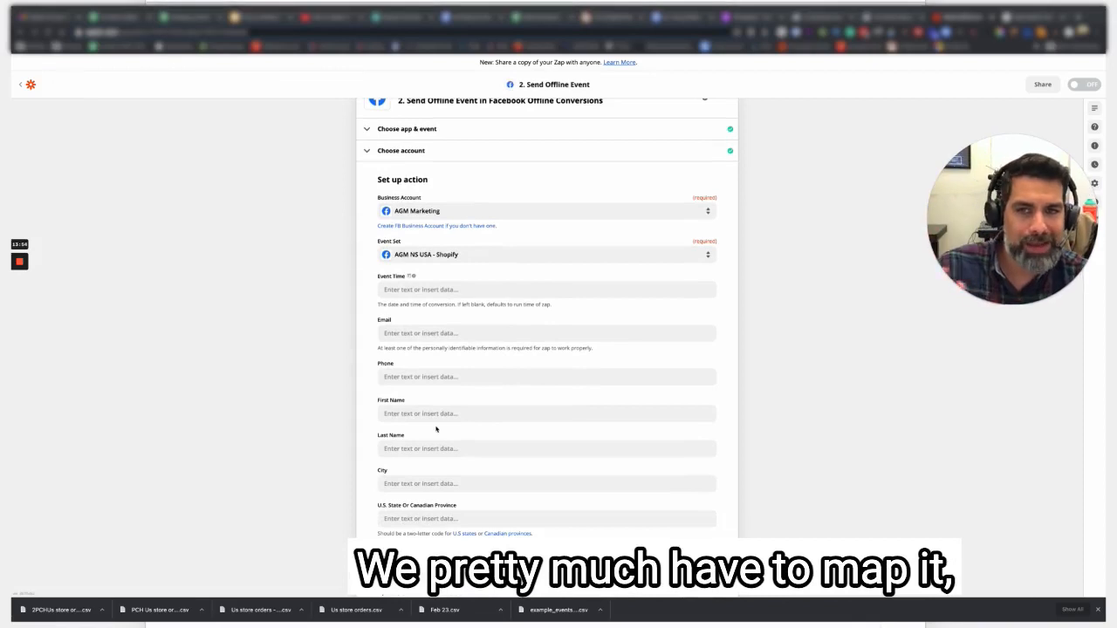
{"action": "left_click", "coordinate": [410, 289]}
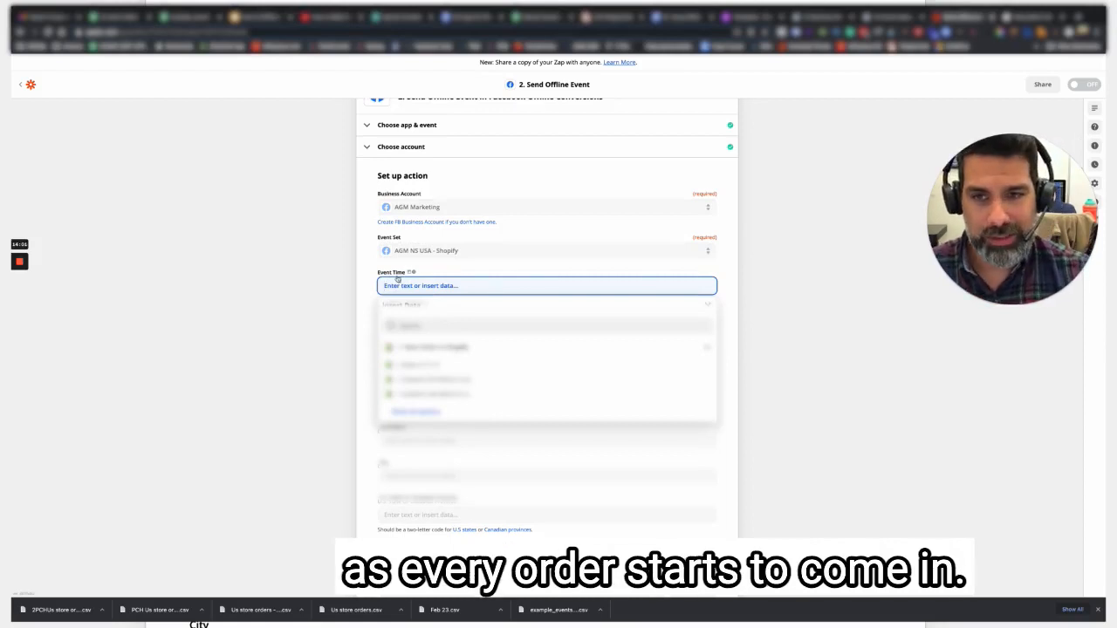
{"action": "left_click", "coordinate": [428, 413]}
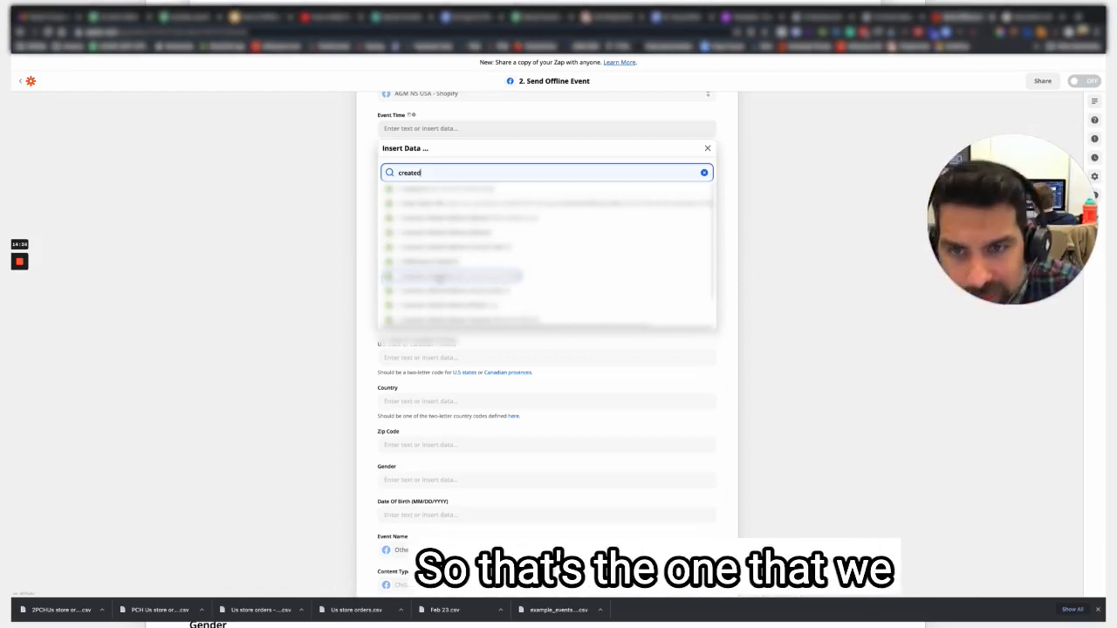
{"action": "left_click", "coordinate": [454, 278]}
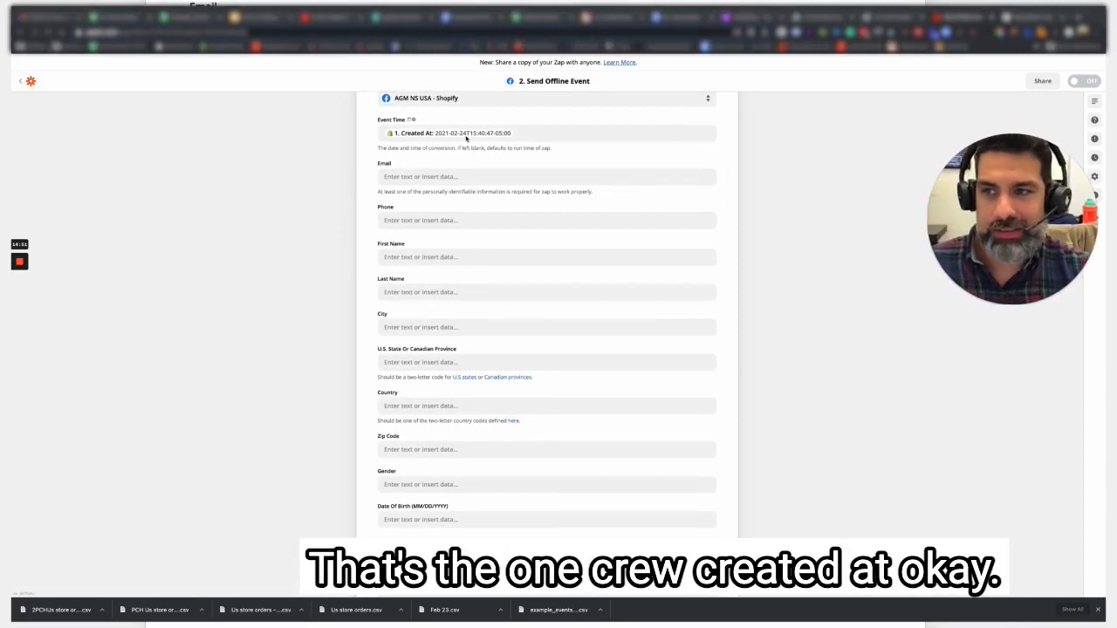
Step: Map the Email field to the Shopify order's Email and the Phone field to Billing Address Phone
{"action": "left_click", "coordinate": [558, 133]}
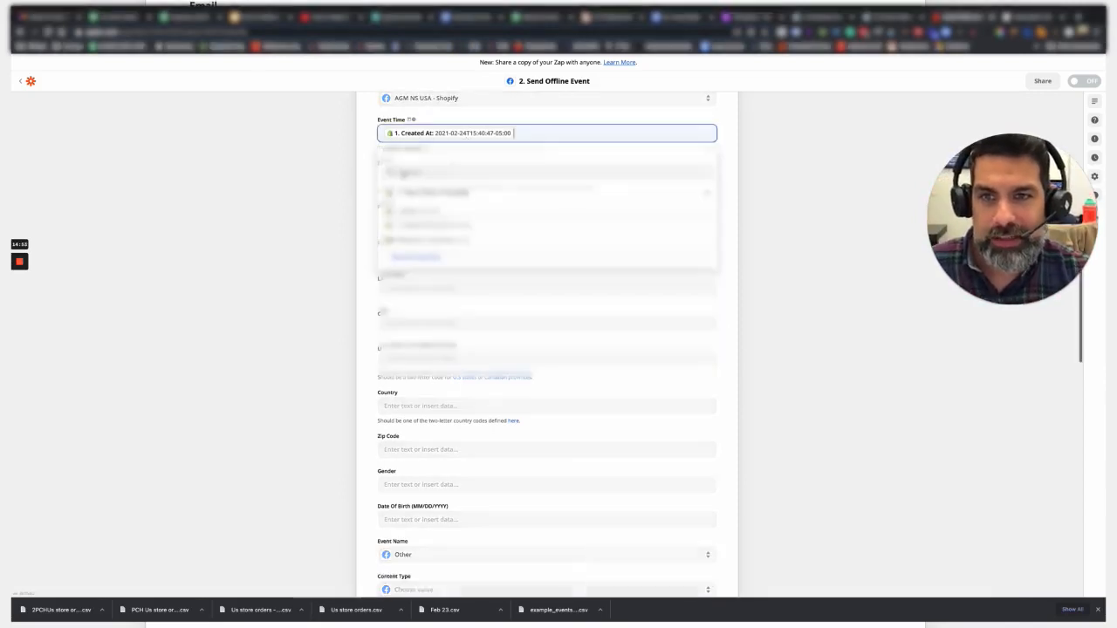
{"action": "left_click", "coordinate": [423, 212]}
{"action": "left_click", "coordinate": [631, 132]}
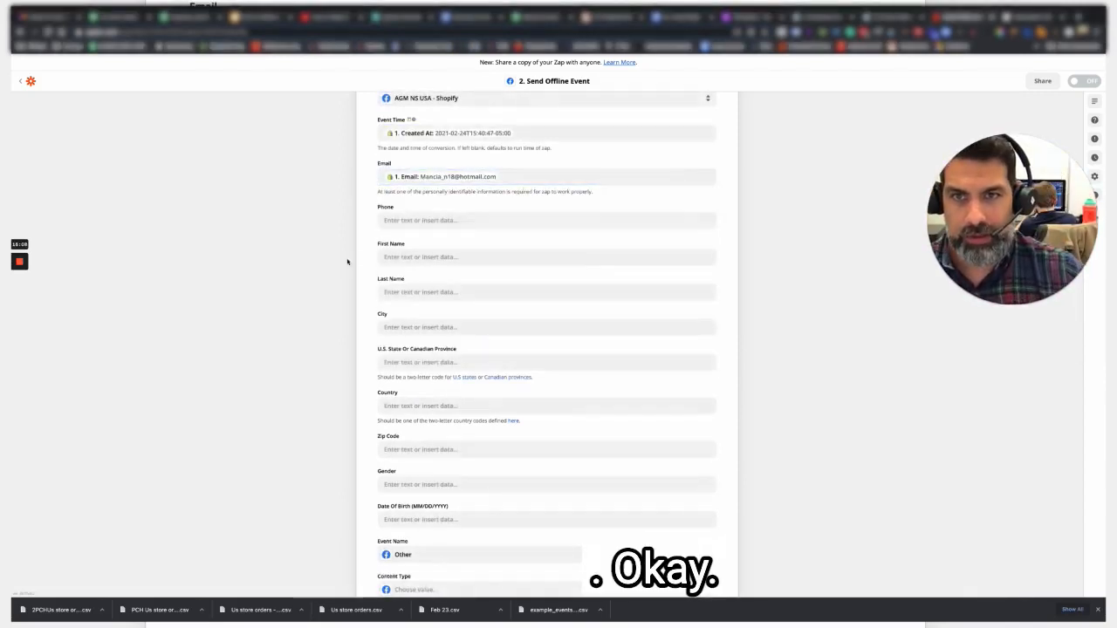
{"action": "left_click", "coordinate": [427, 222]}
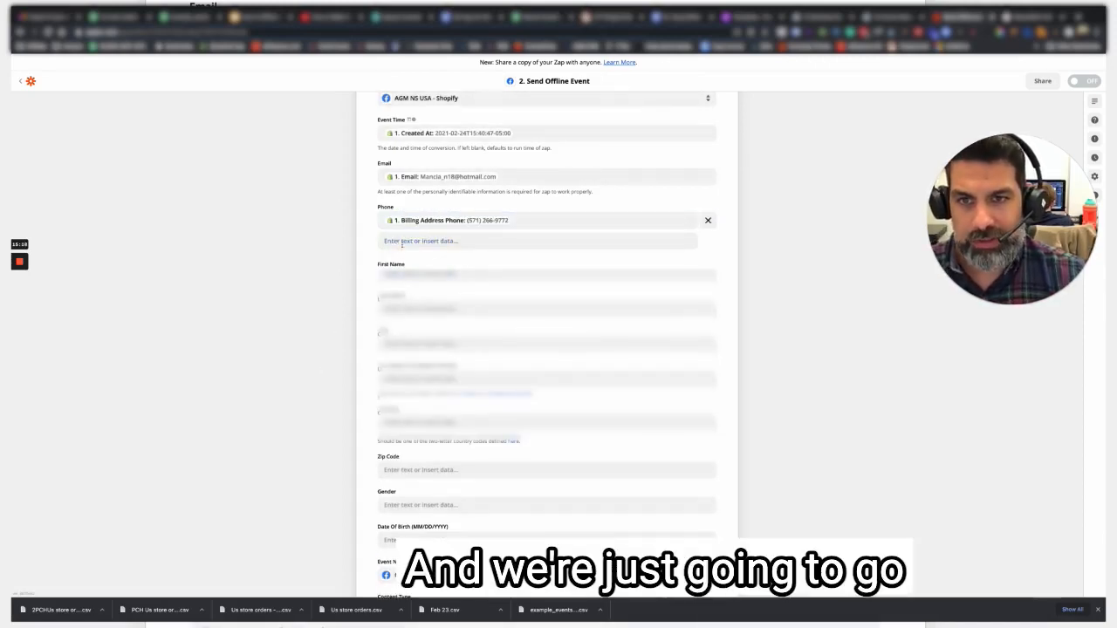
Step: Map the First Name and Last Name fields to the customer's first and last name from the Shopify order
{"action": "left_click", "coordinate": [430, 275]}
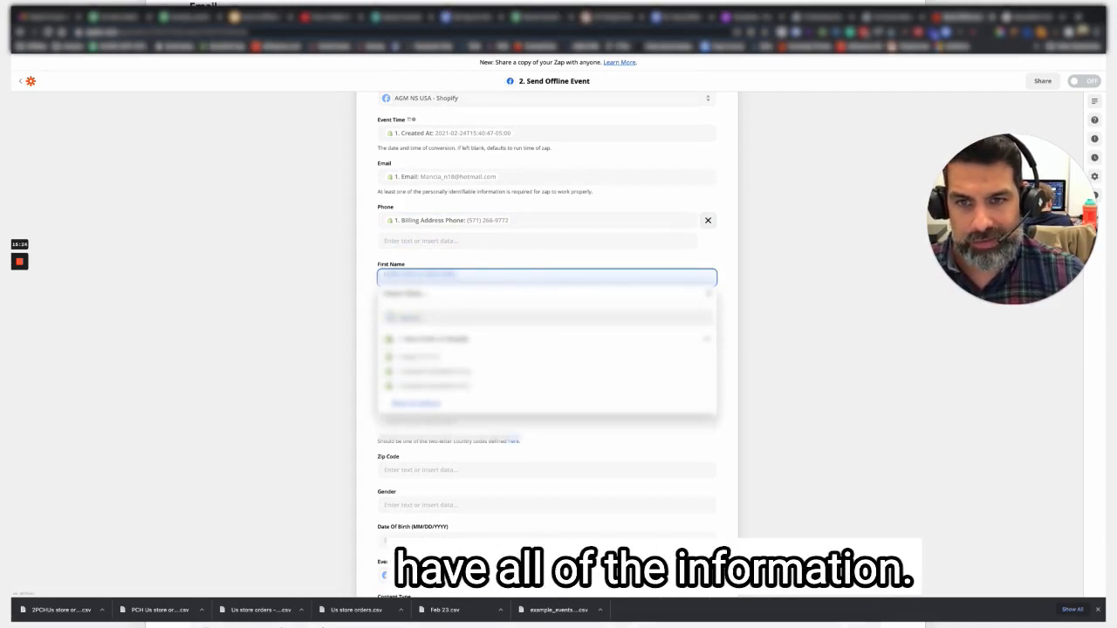
{"action": "left_click", "coordinate": [449, 373]}
{"action": "left_click", "coordinate": [332, 358]}
{"action": "left_click", "coordinate": [428, 308]}
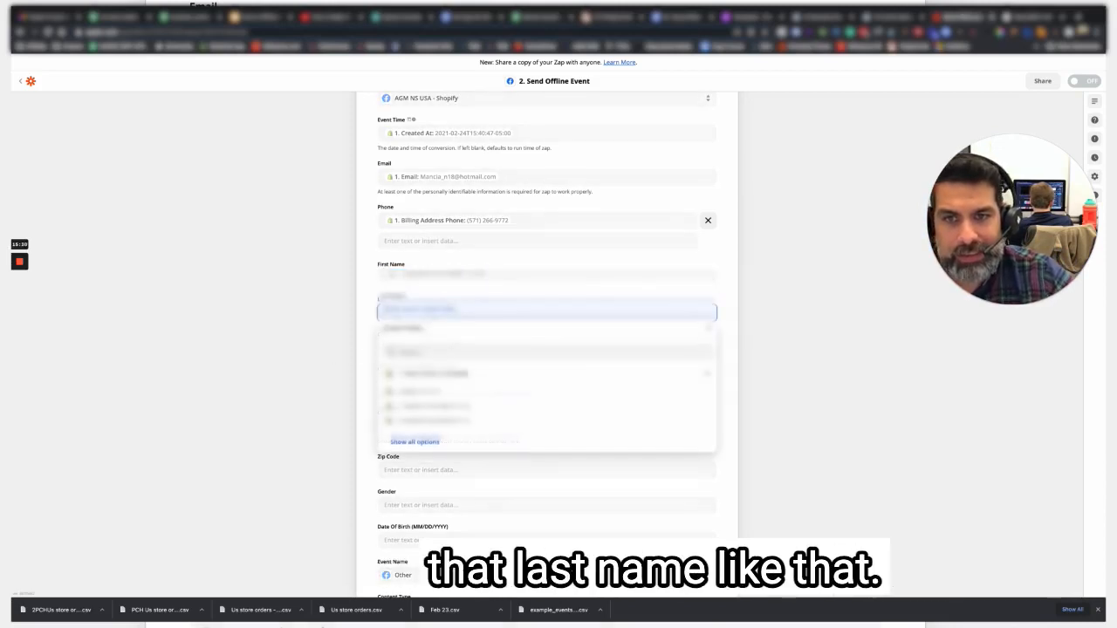
{"action": "left_click", "coordinate": [445, 422]}
{"action": "left_click", "coordinate": [322, 386]}
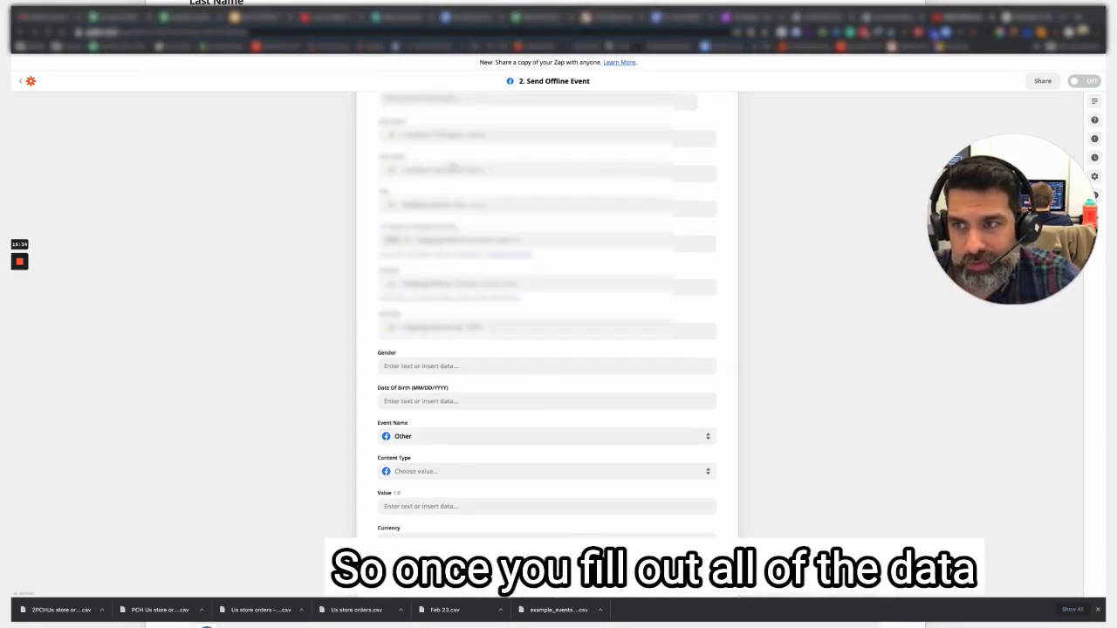
Step: Find Purchase among the available events and set it as the Event Name
{"action": "scroll", "coordinate": [471, 218], "scroll_direction": "down", "scroll_amount": 1}
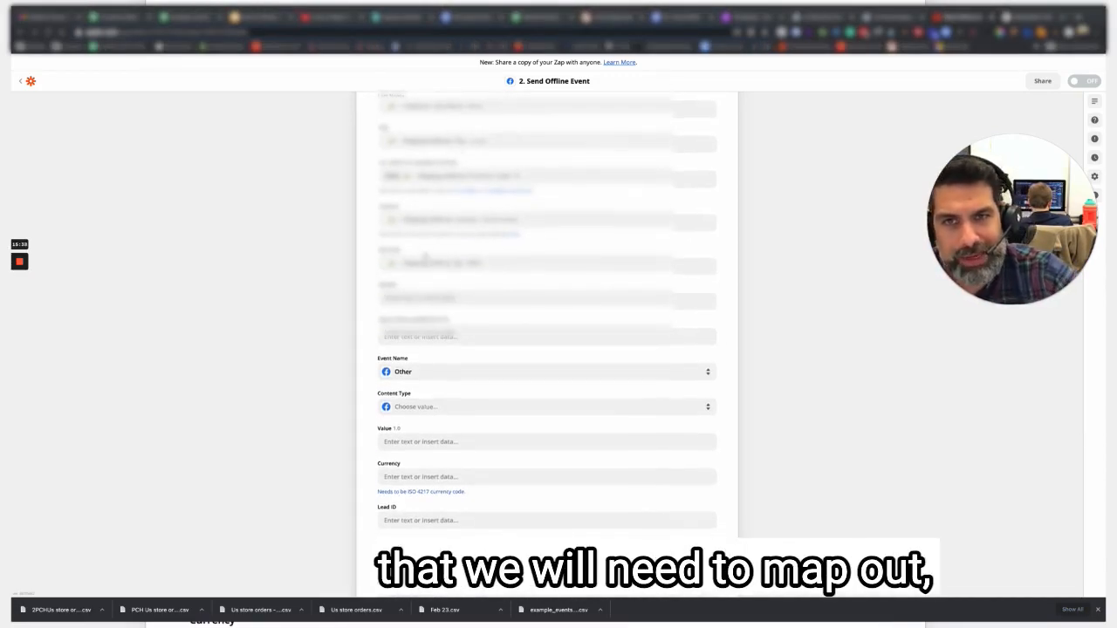
{"action": "scroll", "coordinate": [425, 259], "scroll_direction": "down", "scroll_amount": 1}
{"action": "left_click", "coordinate": [422, 329]}
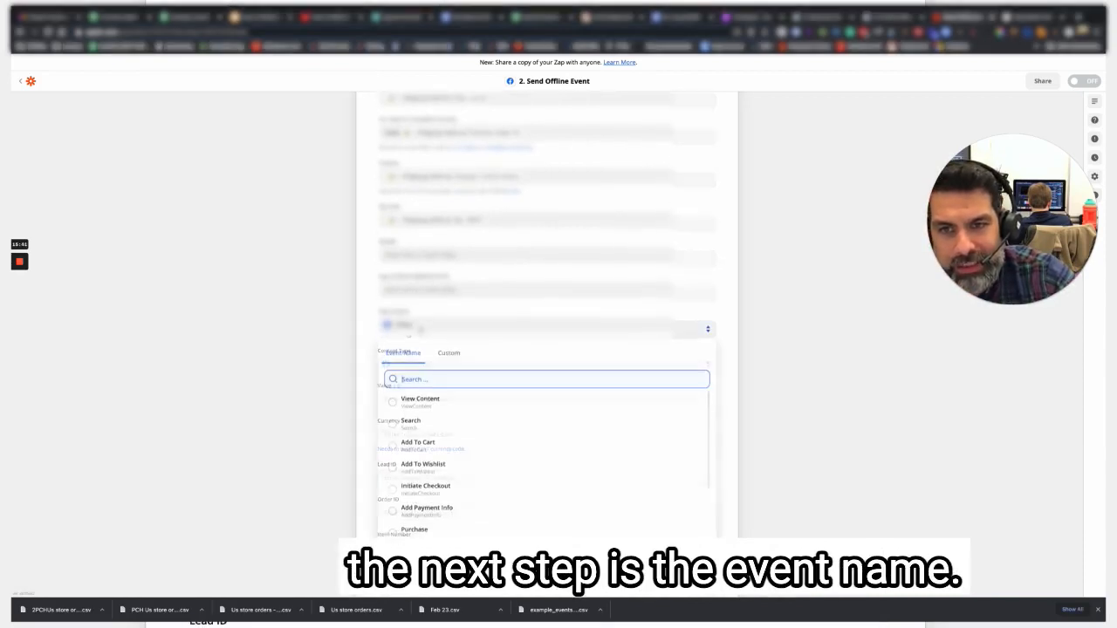
{"action": "type", "text": "pur"}
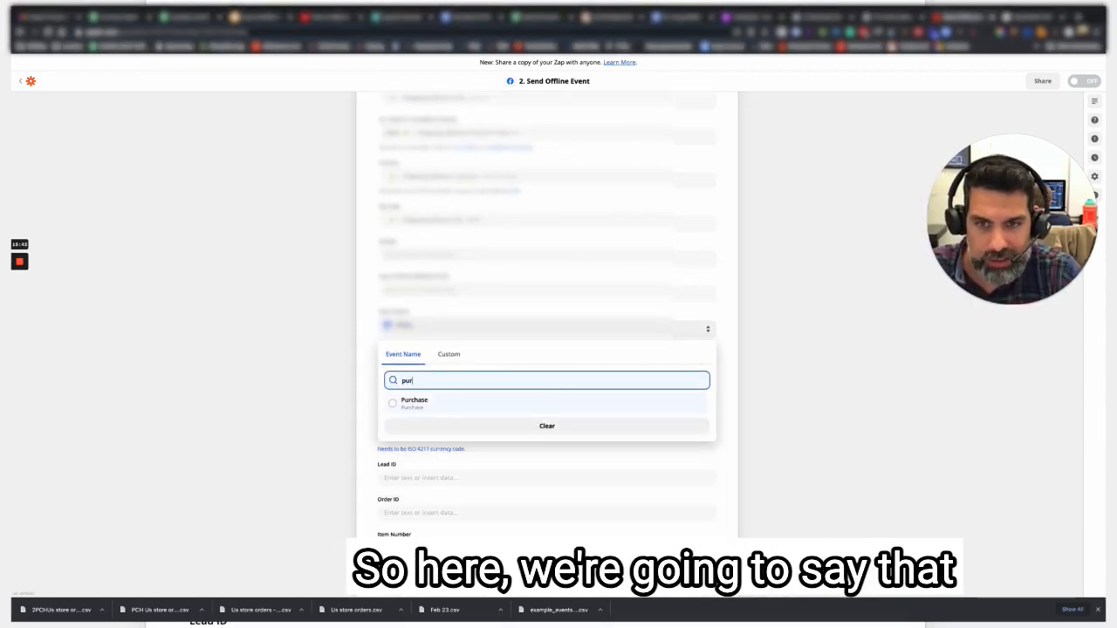
{"action": "left_click", "coordinate": [427, 403]}
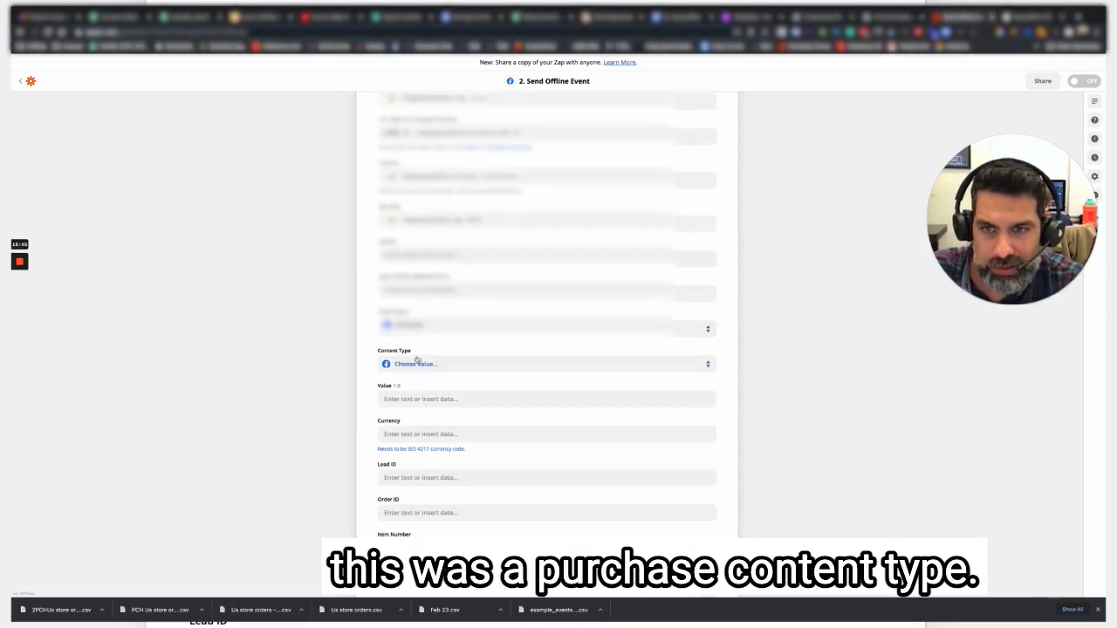
Step: Map the Content Type field to Total Price Usd from the Shopify order as a custom value
{"action": "left_click", "coordinate": [423, 364]}
{"action": "scroll", "coordinate": [451, 449], "scroll_direction": "down", "scroll_amount": 1}
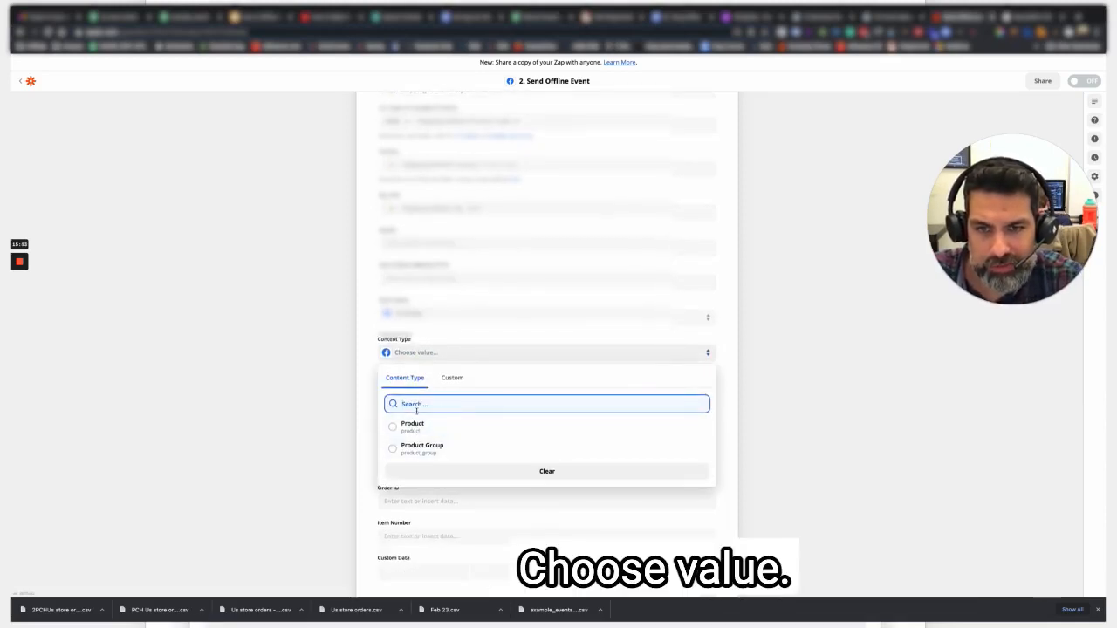
{"action": "left_click", "coordinate": [451, 378]}
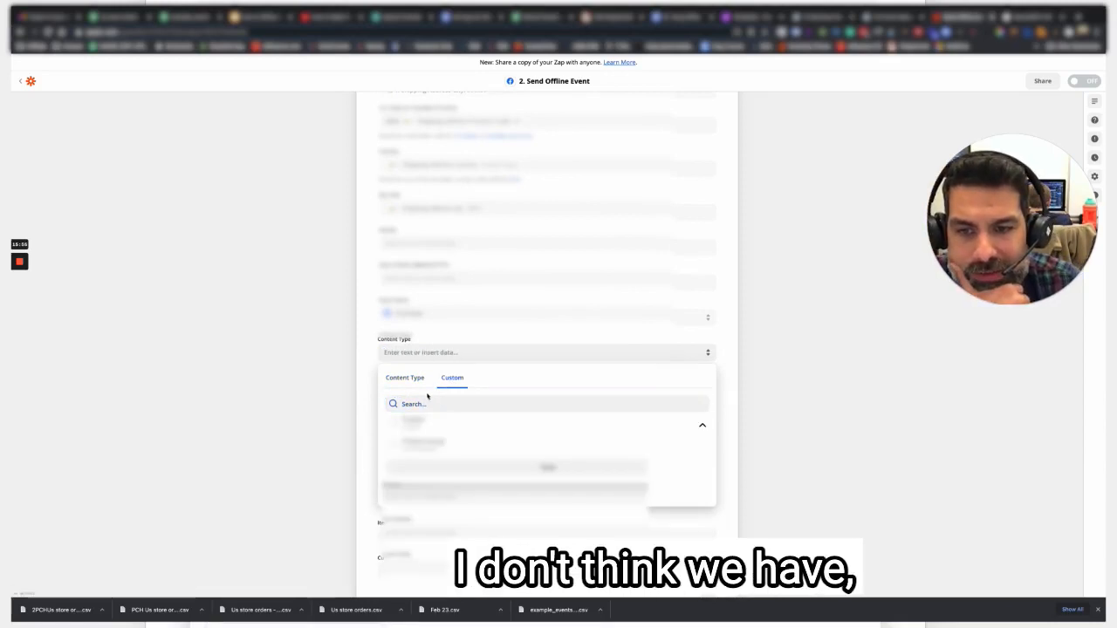
{"action": "left_click", "coordinate": [431, 406]}
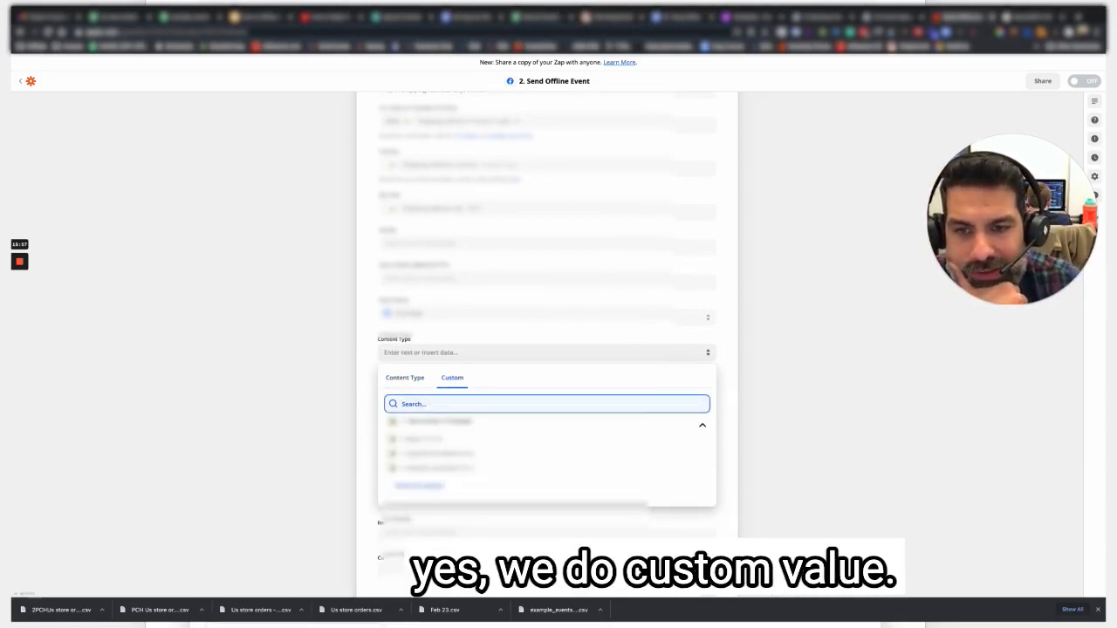
{"action": "left_click", "coordinate": [19, 278]}
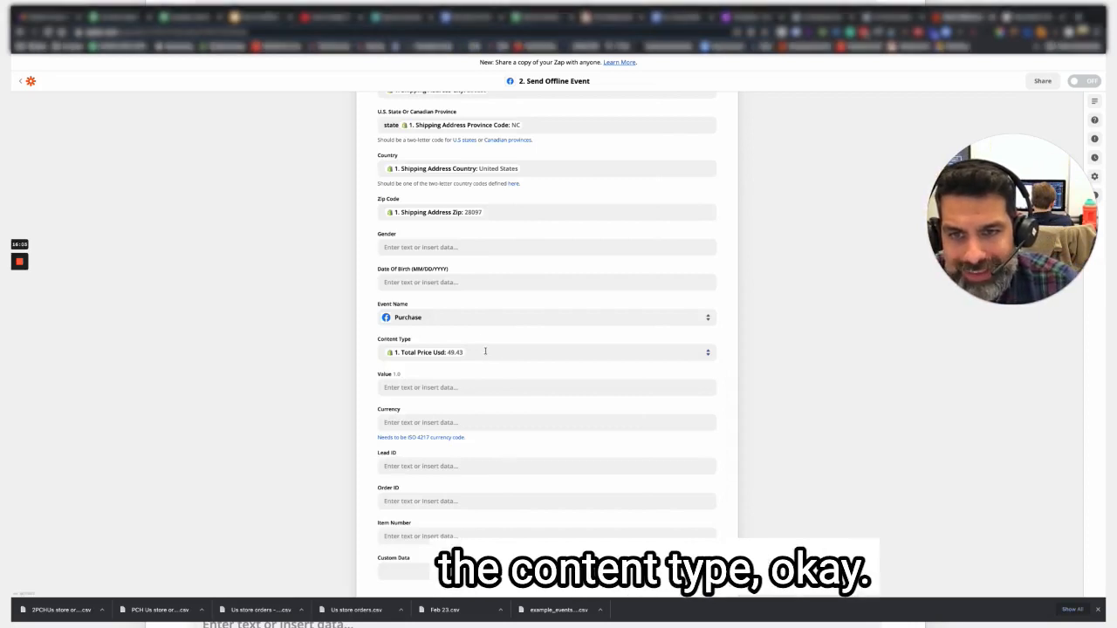
Step: Search the Shopify order data for total price and map the Value field to Total Price
{"action": "left_click", "coordinate": [382, 383]}
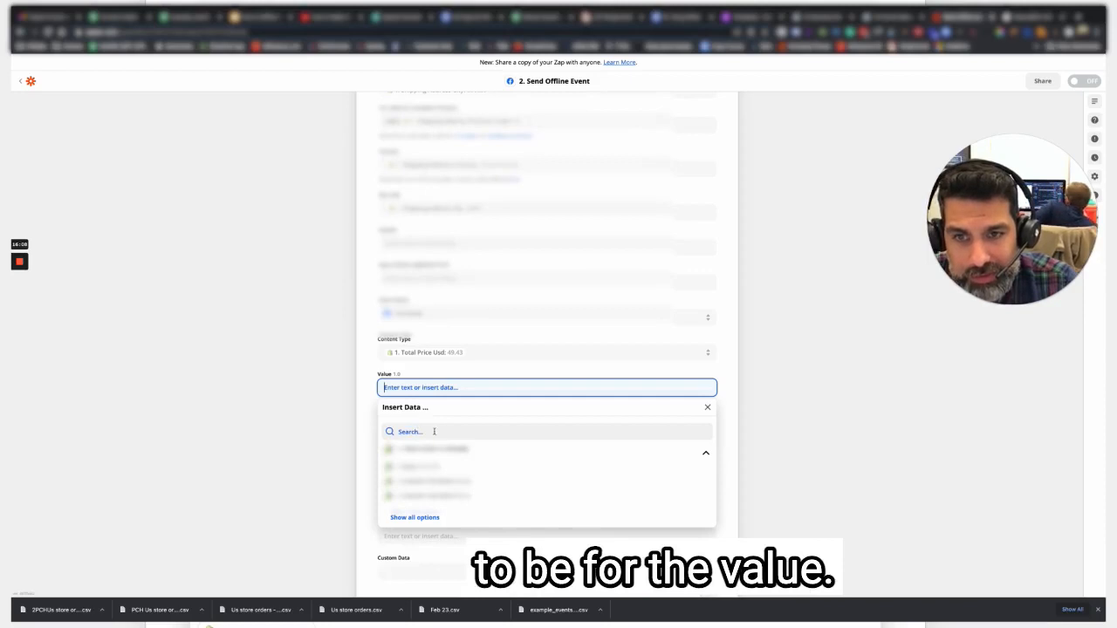
{"action": "left_click", "coordinate": [434, 431]}
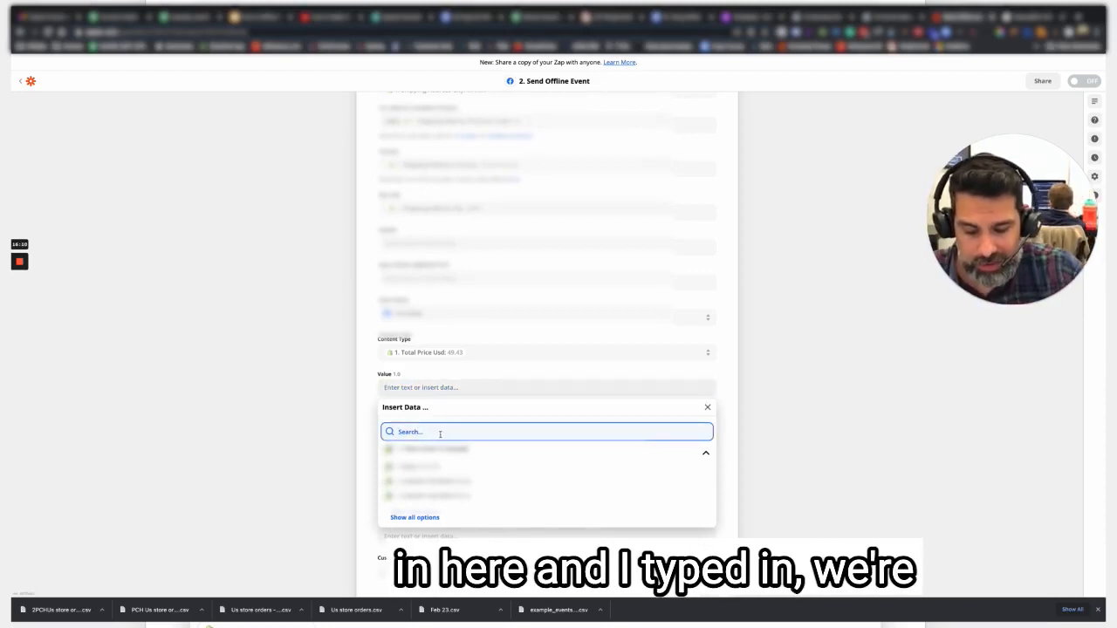
{"action": "type", "text": "total"}
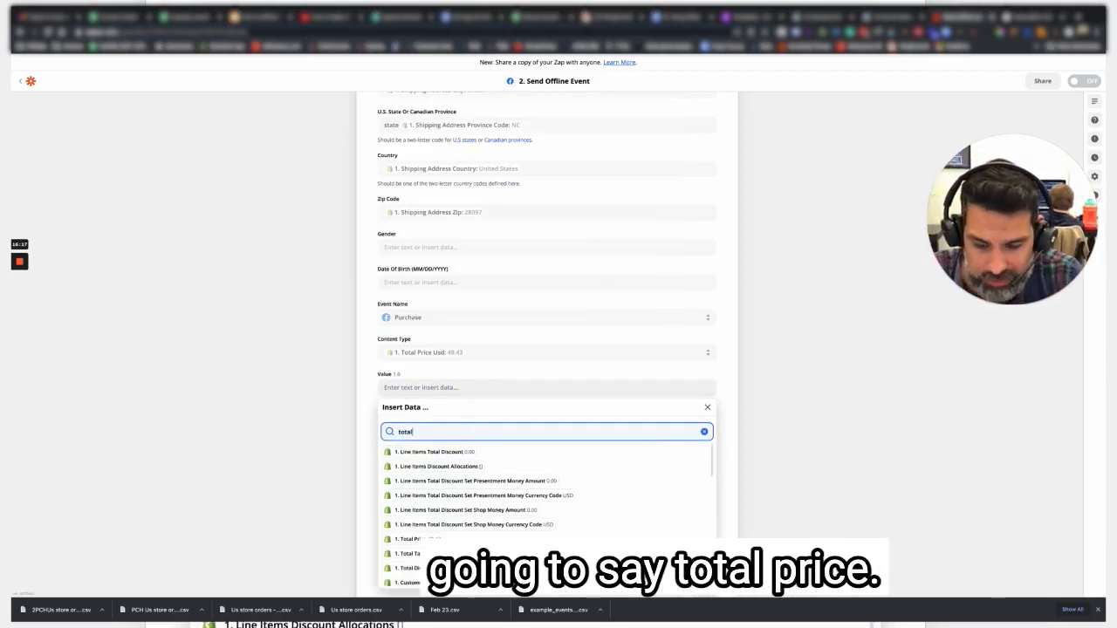
{"action": "type", "text": " price"}
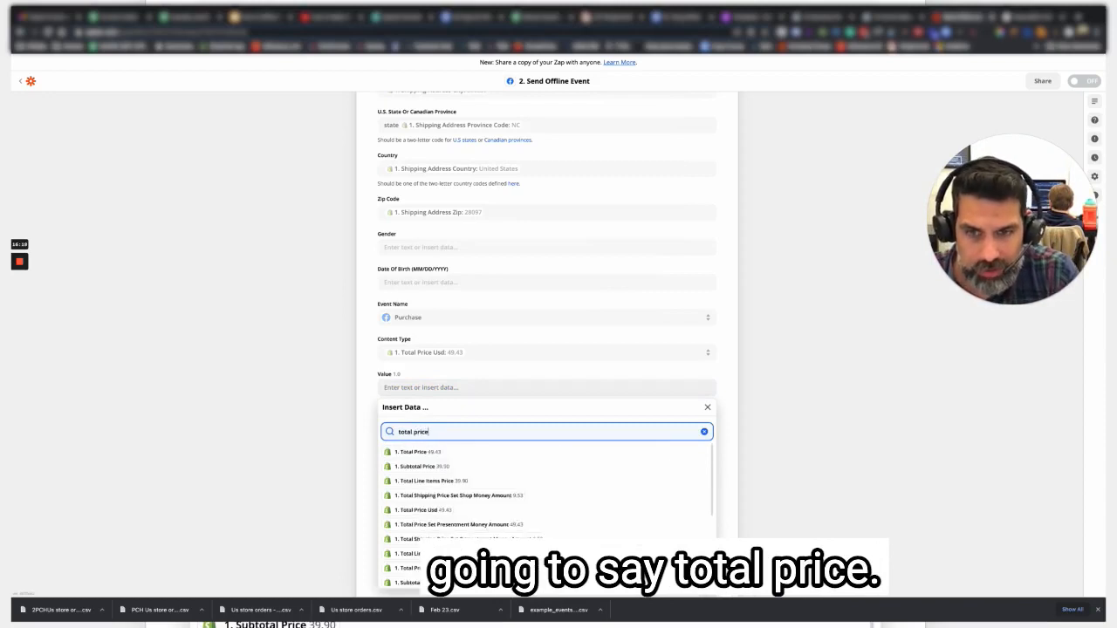
{"action": "left_click", "coordinate": [426, 452]}
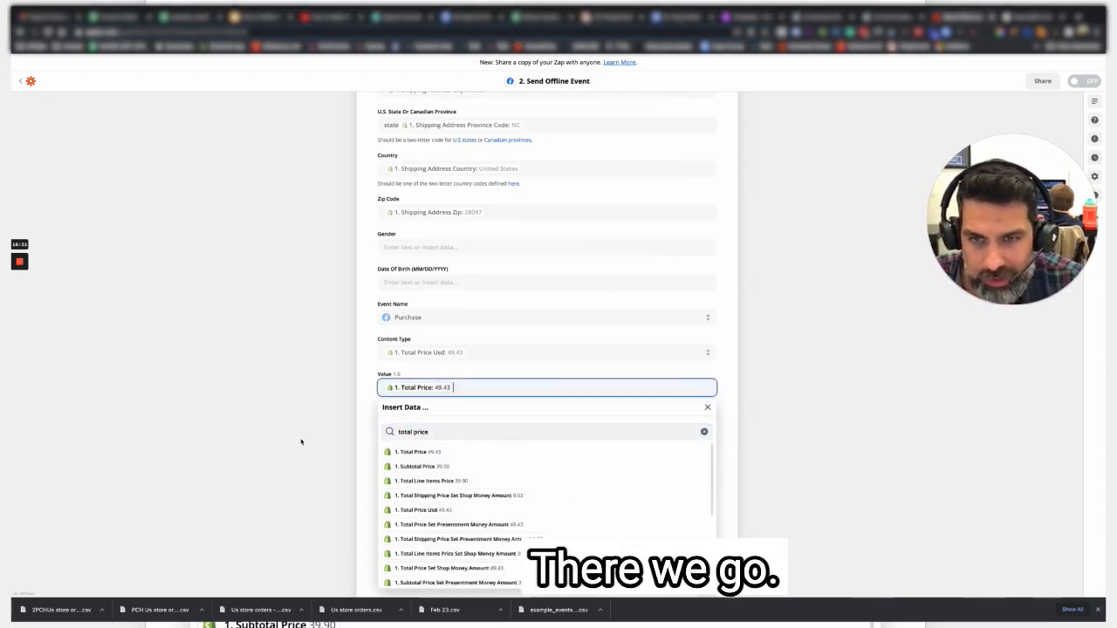
Step: Remove the Total Price Usd mapping from the Content Type field so it is left blank
{"action": "left_click", "coordinate": [479, 352]}
{"action": "left_click", "coordinate": [468, 353]}
{"action": "key", "text": "BackSpace"}
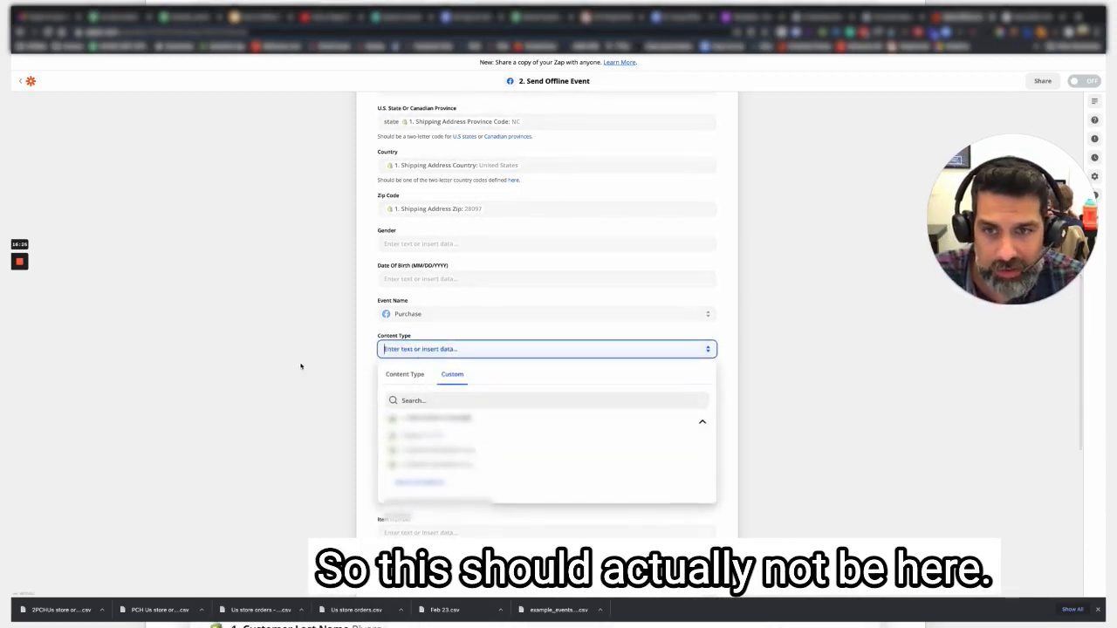
Step: Search the order data for currency and map the Currency field to Currency only, removing the Line Items Price Set Presentment Money Currency Code entry
{"action": "left_click", "coordinate": [430, 402]}
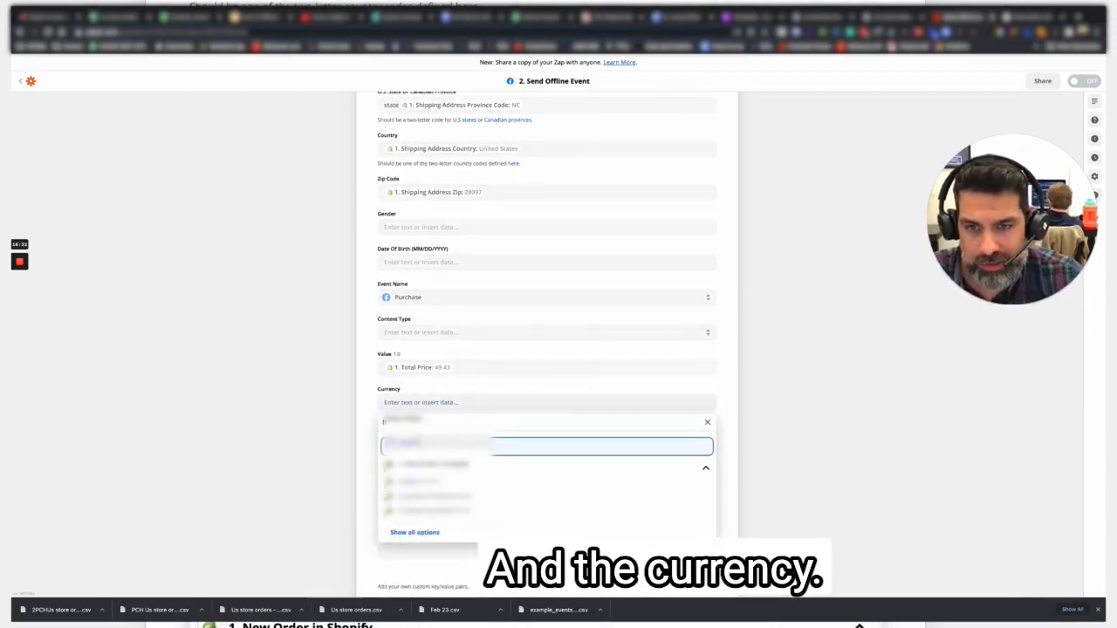
{"action": "type", "text": "currency"}
{"action": "left_click", "coordinate": [430, 467]}
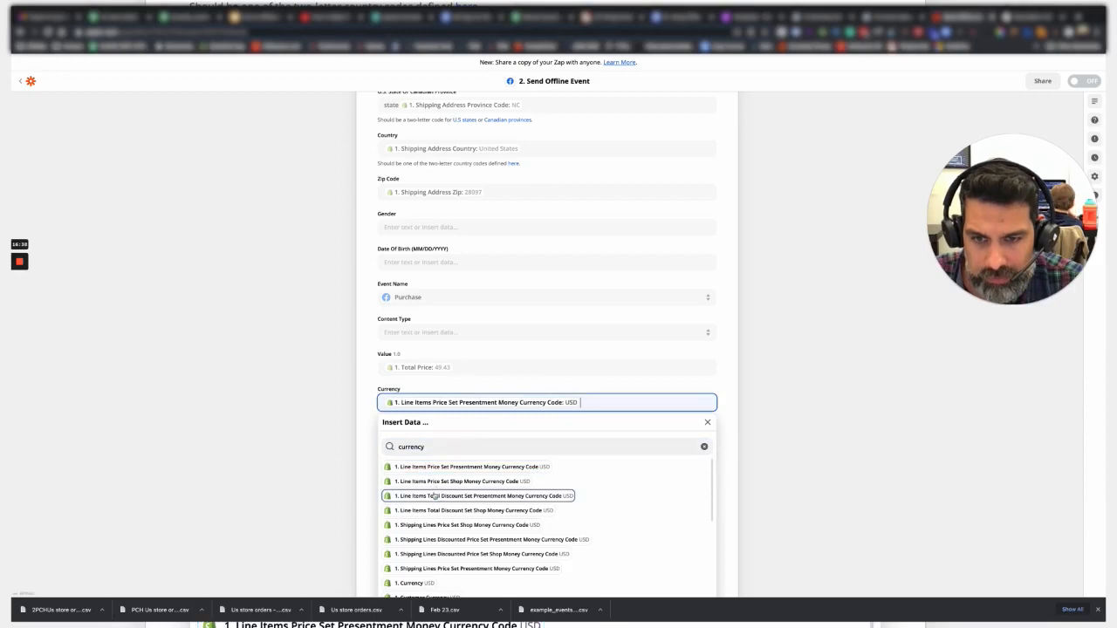
{"action": "scroll", "coordinate": [423, 540], "scroll_direction": "down", "scroll_amount": 1}
{"action": "left_click", "coordinate": [412, 574]}
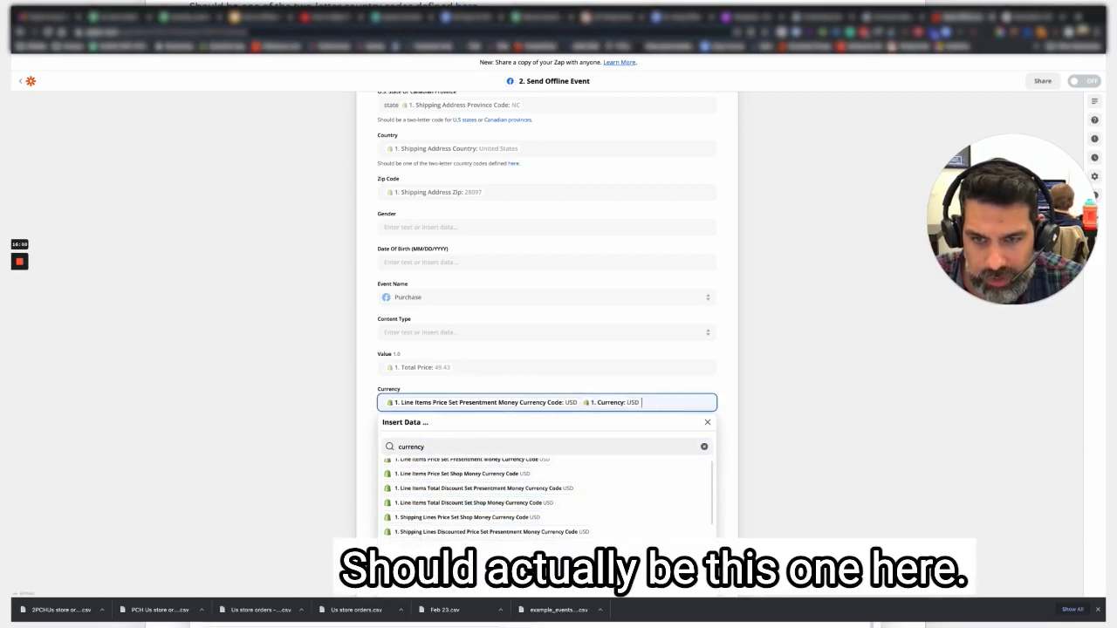
{"action": "left_click", "coordinate": [579, 404]}
{"action": "key", "text": "BackSpace"}
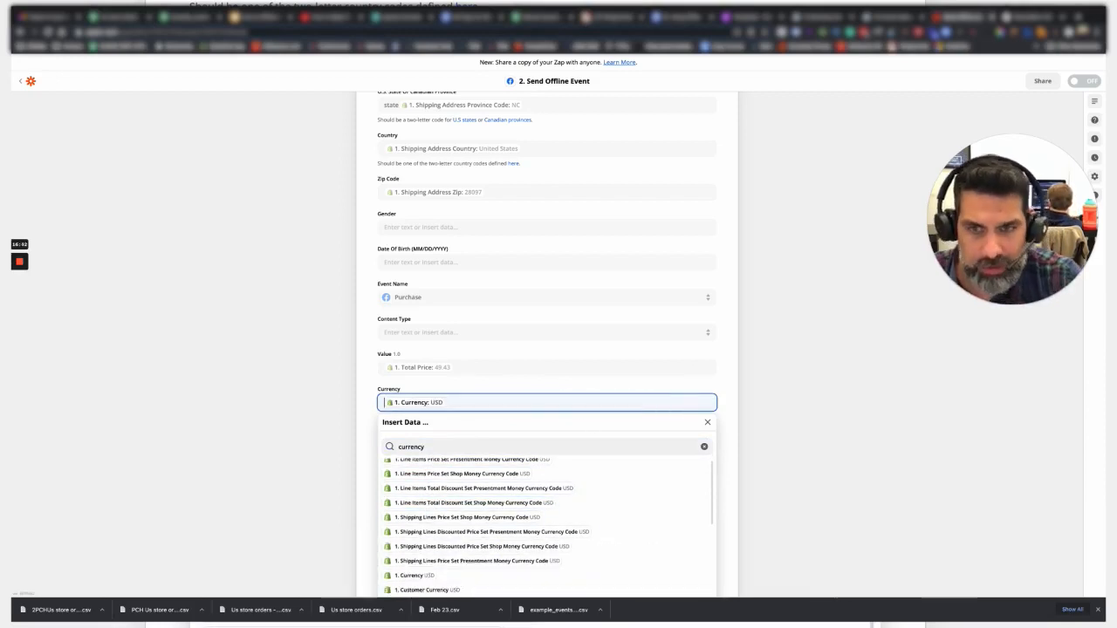
{"action": "left_click", "coordinate": [301, 428]}
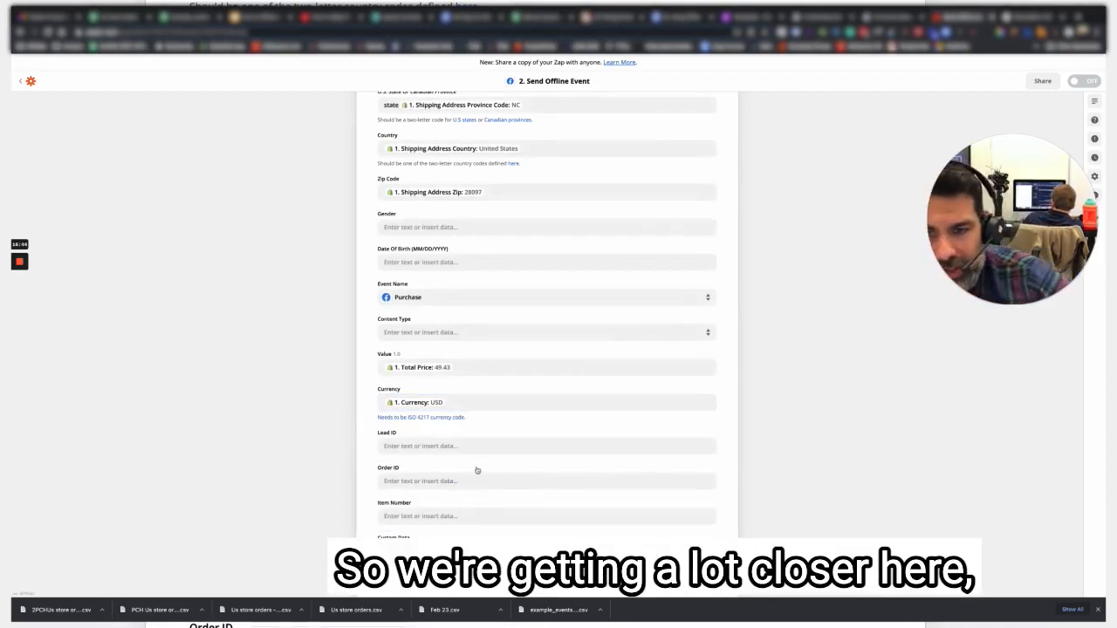
Step: Review the remaining fields of the offline event action, leave the data processing options unset and continue to the test stage
{"action": "scroll", "coordinate": [479, 469], "scroll_direction": "down", "scroll_amount": 1}
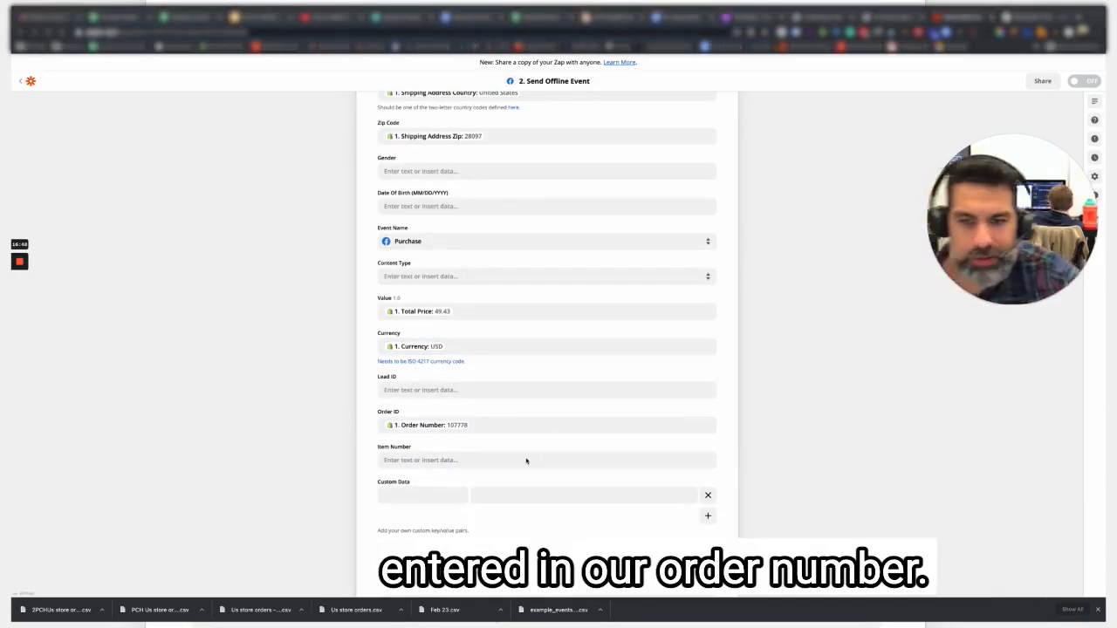
{"action": "scroll", "coordinate": [526, 461], "scroll_direction": "down", "scroll_amount": 1}
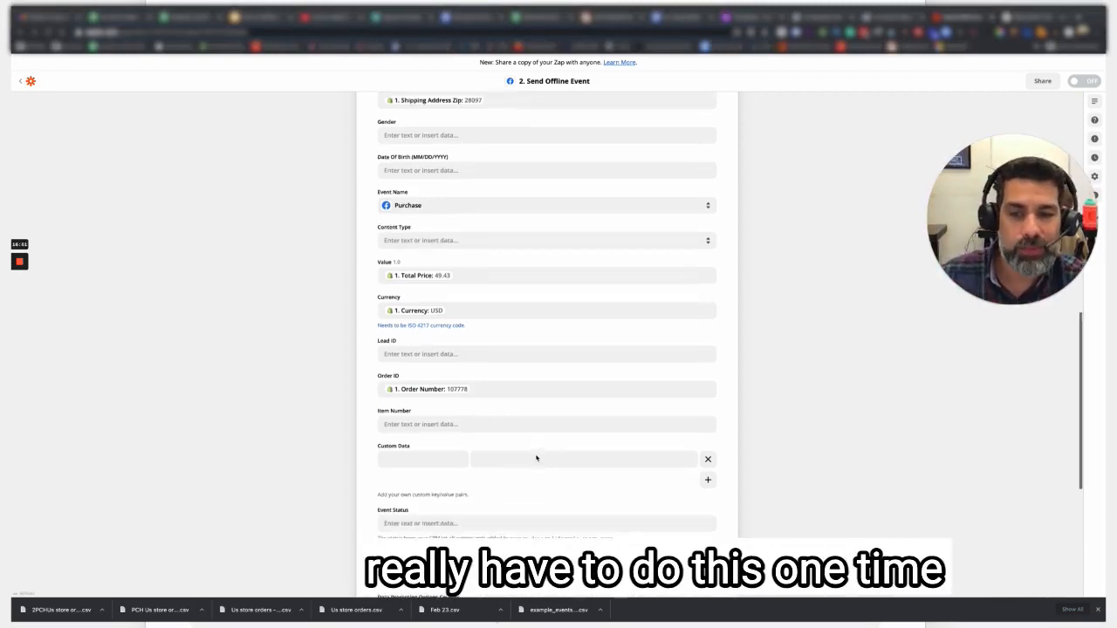
{"action": "scroll", "coordinate": [535, 458], "scroll_direction": "down", "scroll_amount": 3}
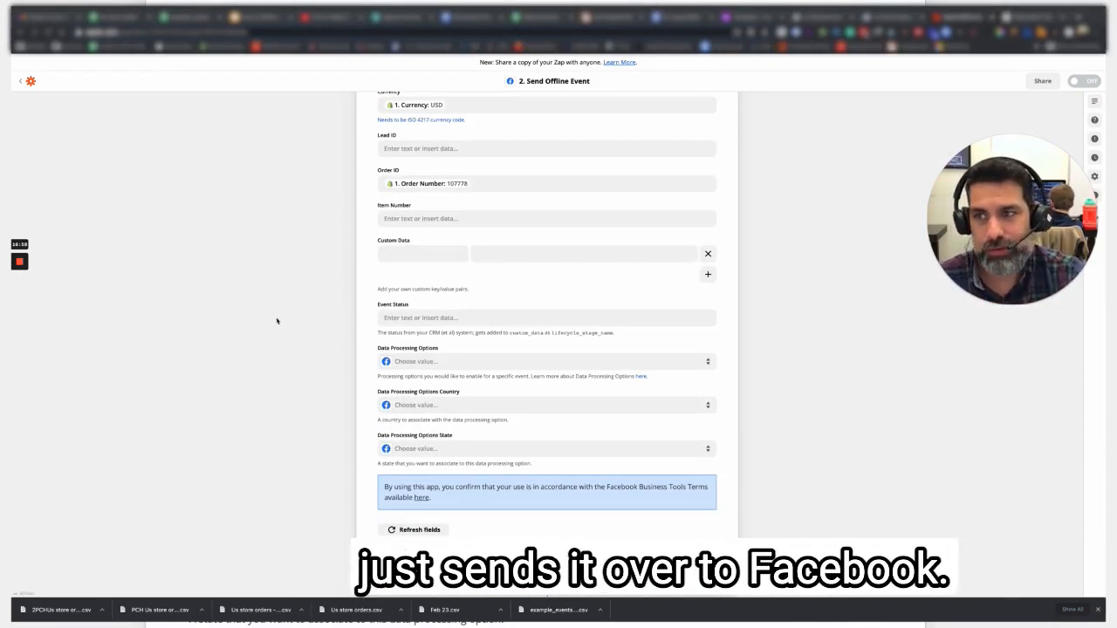
{"action": "scroll", "coordinate": [579, 513], "scroll_direction": "down", "scroll_amount": 1}
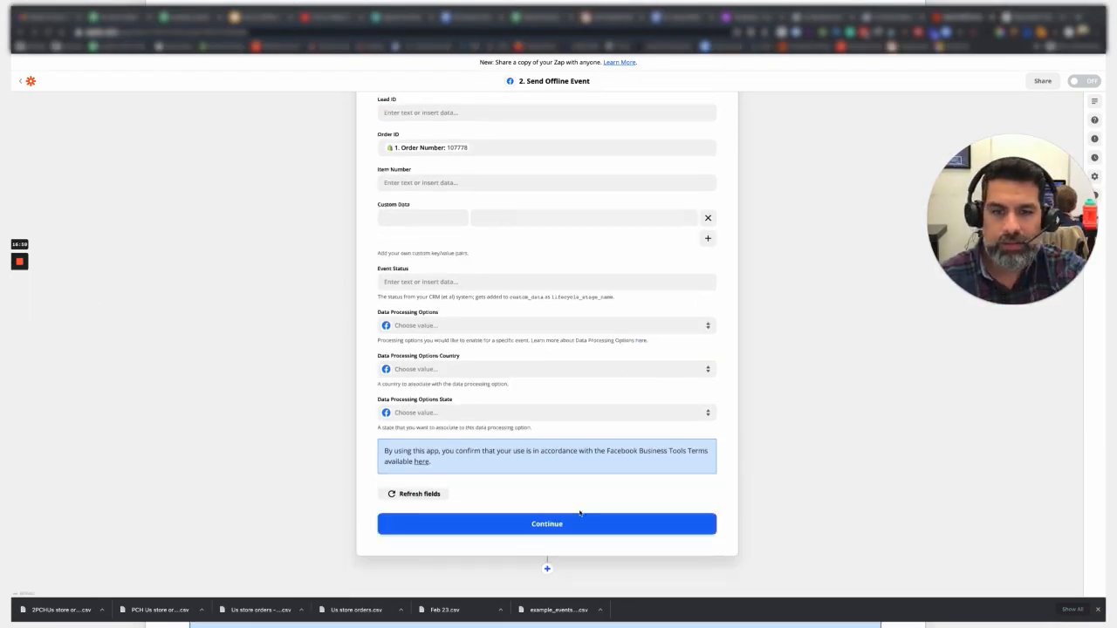
{"action": "scroll", "coordinate": [548, 474], "scroll_direction": "down", "scroll_amount": 2}
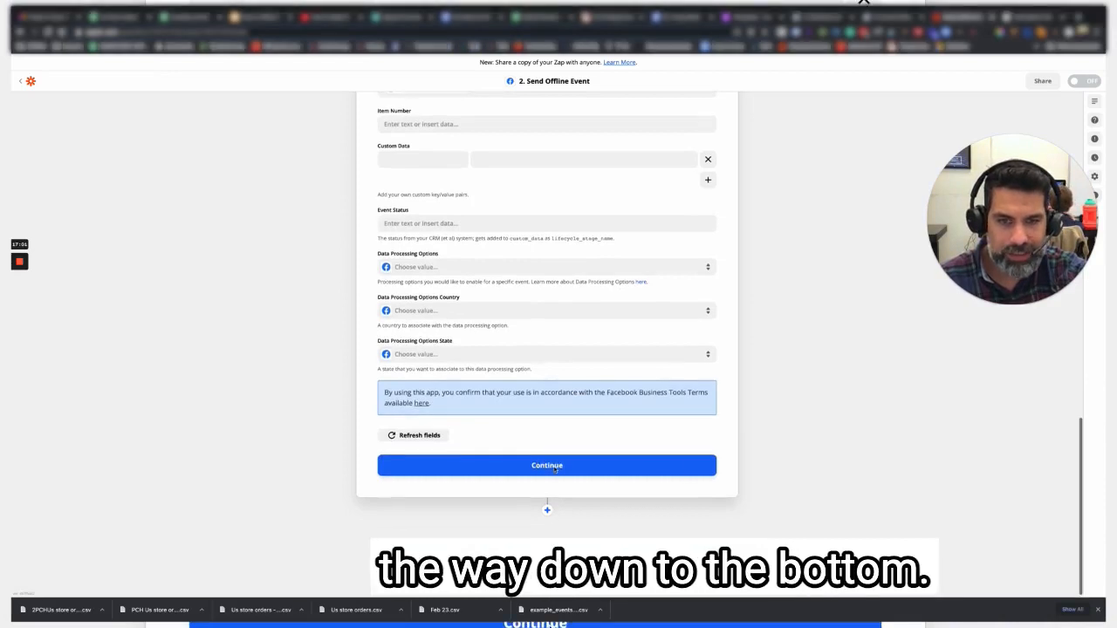
{"action": "left_click", "coordinate": [547, 465]}
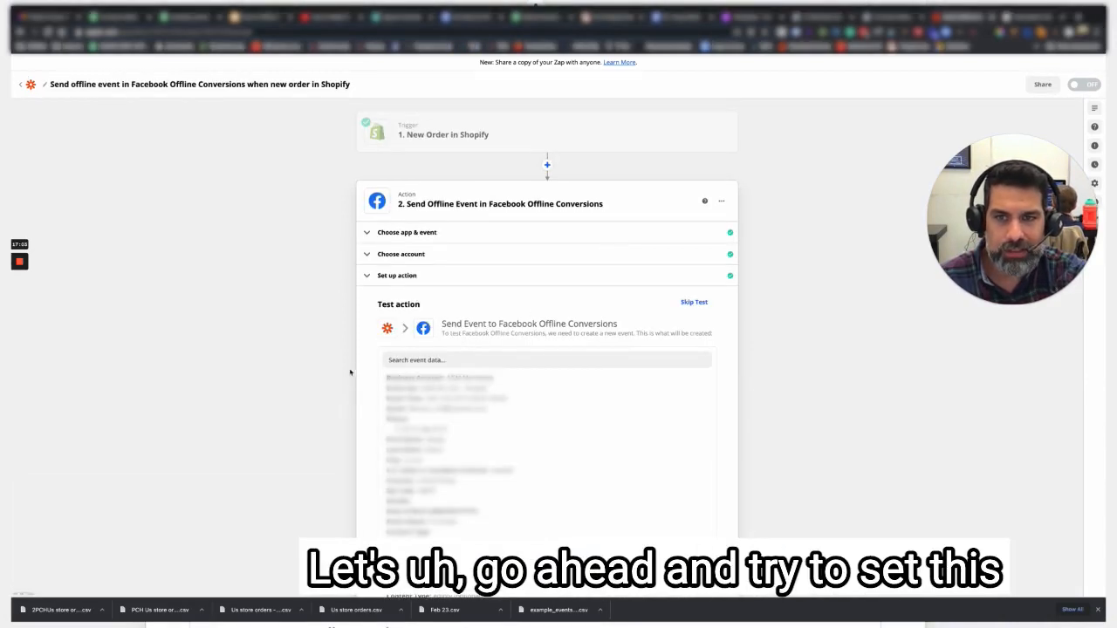
Step: Send the test event to Facebook Offline Conversions and turn on the Zap
{"action": "scroll", "coordinate": [375, 364], "scroll_direction": "down", "scroll_amount": 5}
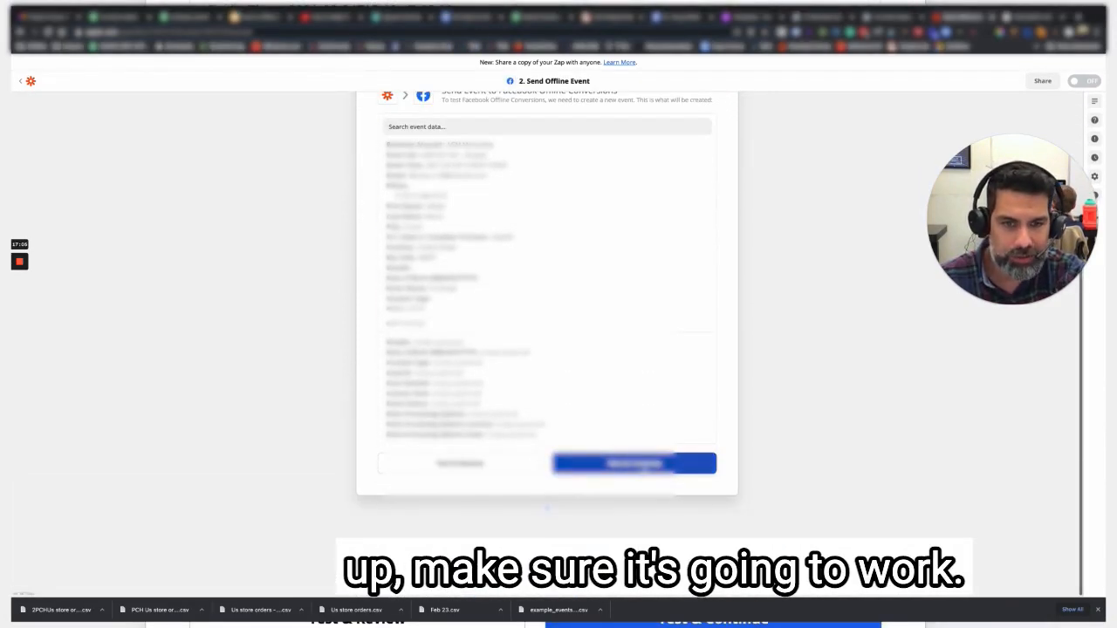
{"action": "left_click", "coordinate": [646, 470]}
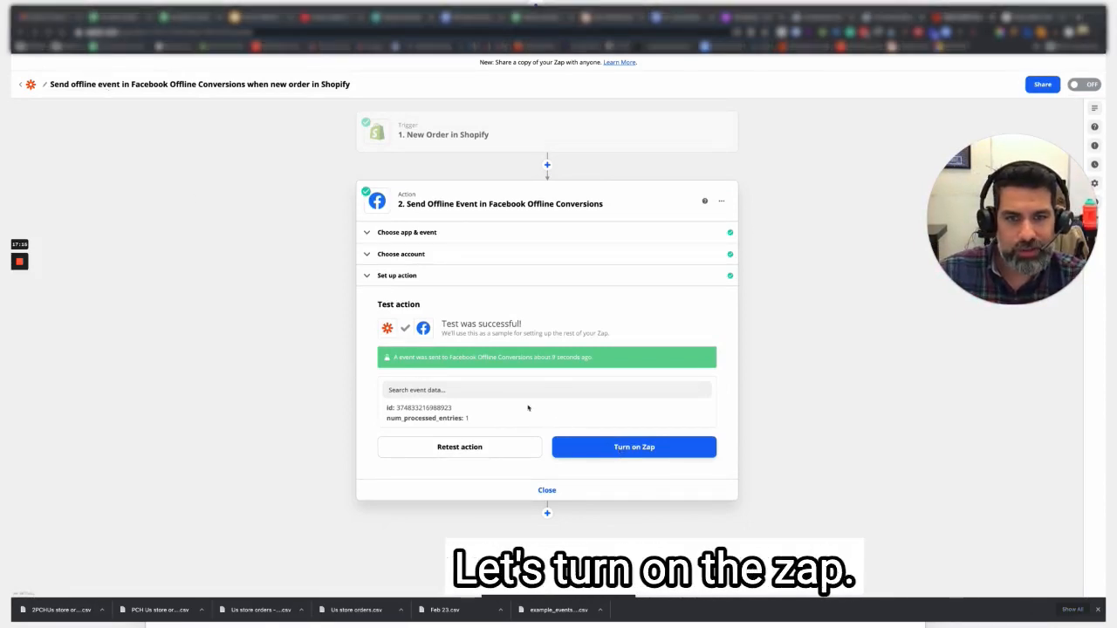
{"action": "scroll", "coordinate": [372, 344], "scroll_direction": "down", "scroll_amount": 1}
{"action": "left_click", "coordinate": [634, 445]}
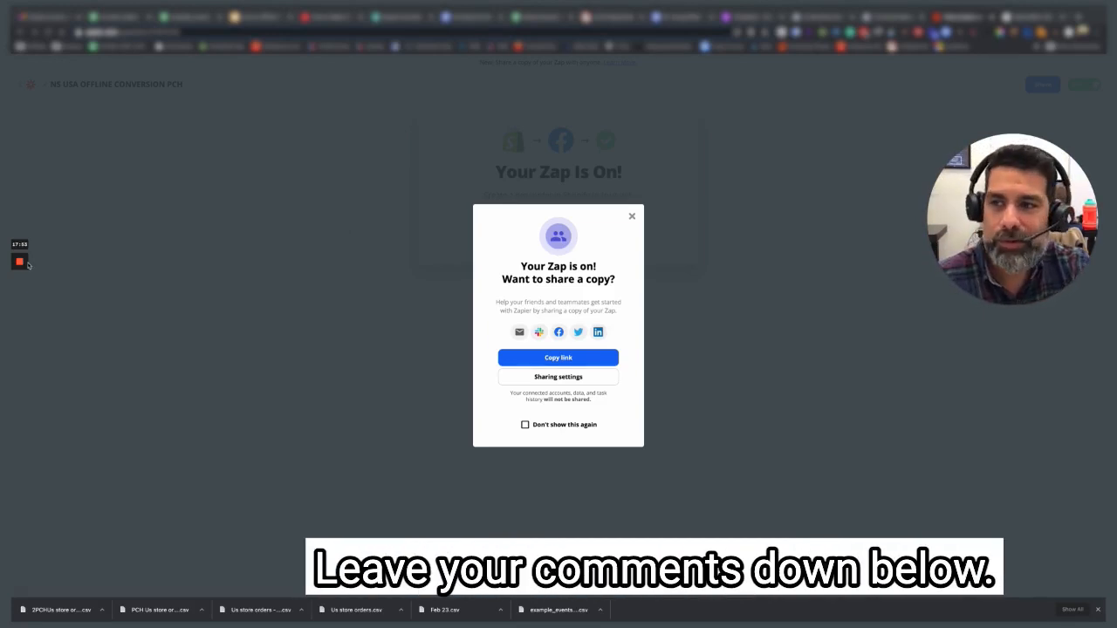
{"action": "mouse_move", "coordinate": [20, 299]}
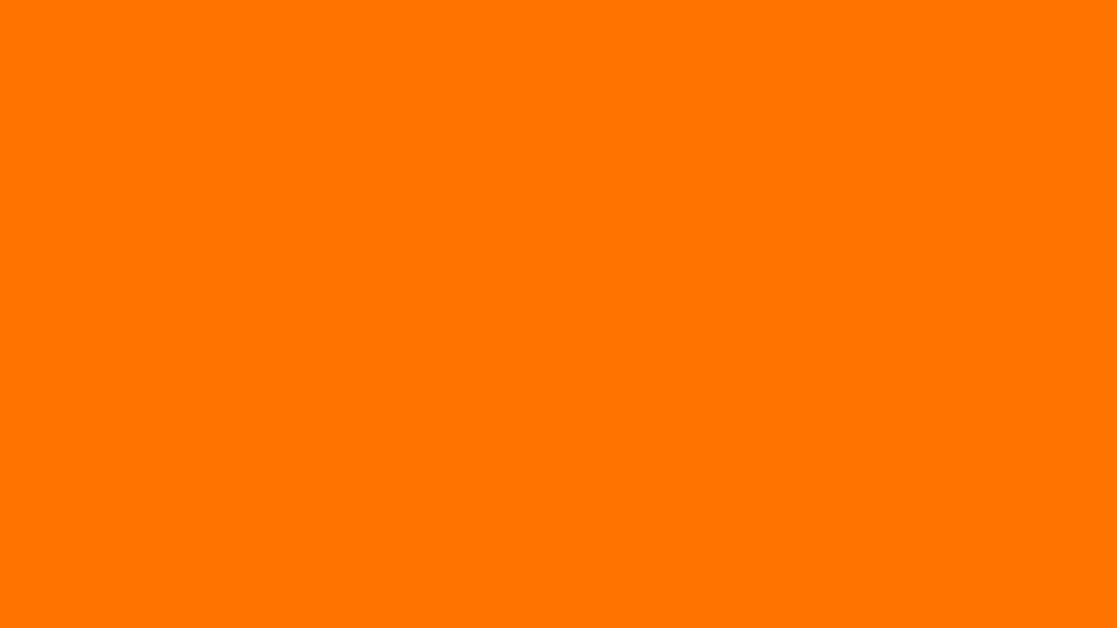